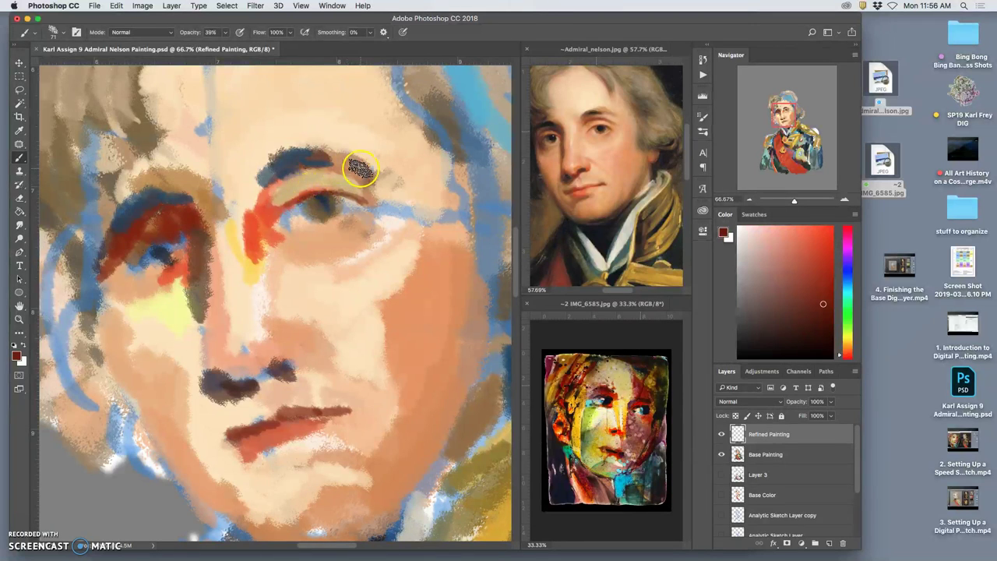
Step: Paint the upper eyelid and crease of the right-hand eye with reddish-brown and light skin tones sampled from the painting
{"action": "left_click", "coordinate": [369, 147], "text": "alt"}
{"action": "mouse_move", "coordinate": [343, 179]}
{"action": "left_mouse_down"}
{"action": "mouse_move", "coordinate": [291, 188]}
{"action": "mouse_move", "coordinate": [282, 199]}
{"action": "mouse_move", "coordinate": [300, 189]}
{"action": "mouse_move", "coordinate": [267, 231]}
{"action": "mouse_move", "coordinate": [268, 207]}
{"action": "mouse_move", "coordinate": [295, 180]}
{"action": "mouse_move", "coordinate": [272, 201]}
{"action": "mouse_move", "coordinate": [268, 220]}
{"action": "mouse_move", "coordinate": [296, 202]}
{"action": "mouse_move", "coordinate": [296, 187]}
{"action": "mouse_move", "coordinate": [279, 207]}
{"action": "mouse_move", "coordinate": [307, 178]}
{"action": "mouse_move", "coordinate": [283, 190]}
{"action": "left_mouse_up"}
{"action": "left_click", "coordinate": [266, 226], "text": "alt"}
{"action": "left_click", "coordinate": [295, 188], "text": "alt"}
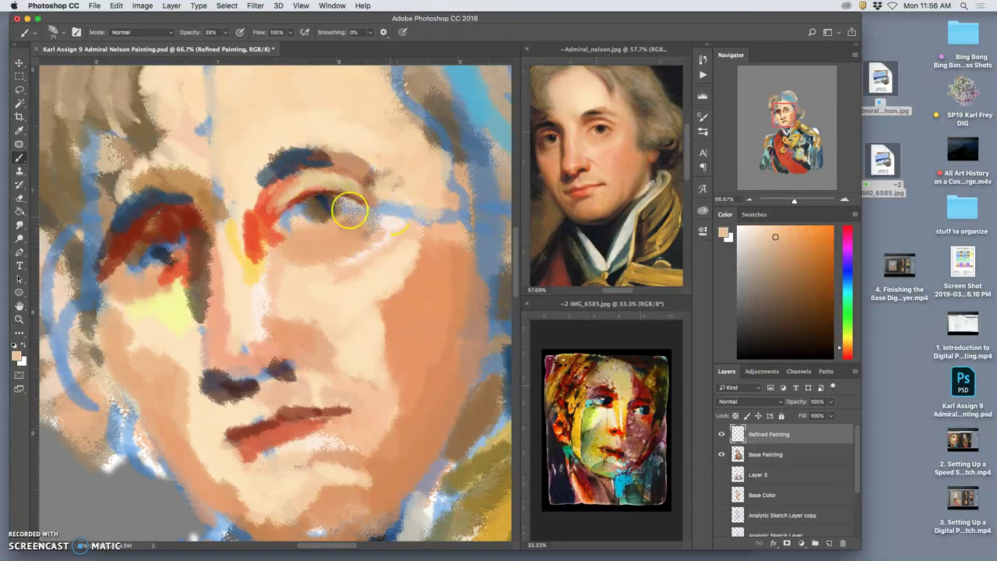
{"action": "left_click_drag", "start_coordinate": [372, 220], "coordinate": [337, 222]}
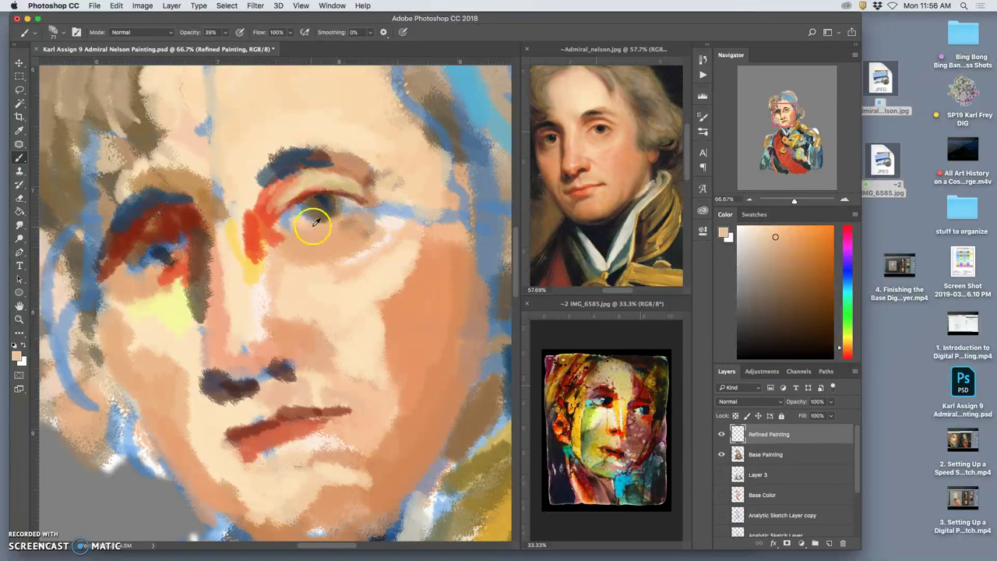
Step: Brush off-white into the white of the right-hand eye and darken its iris and pupil with sampled near-black and dark blue
{"action": "left_click", "coordinate": [260, 304], "text": "alt"}
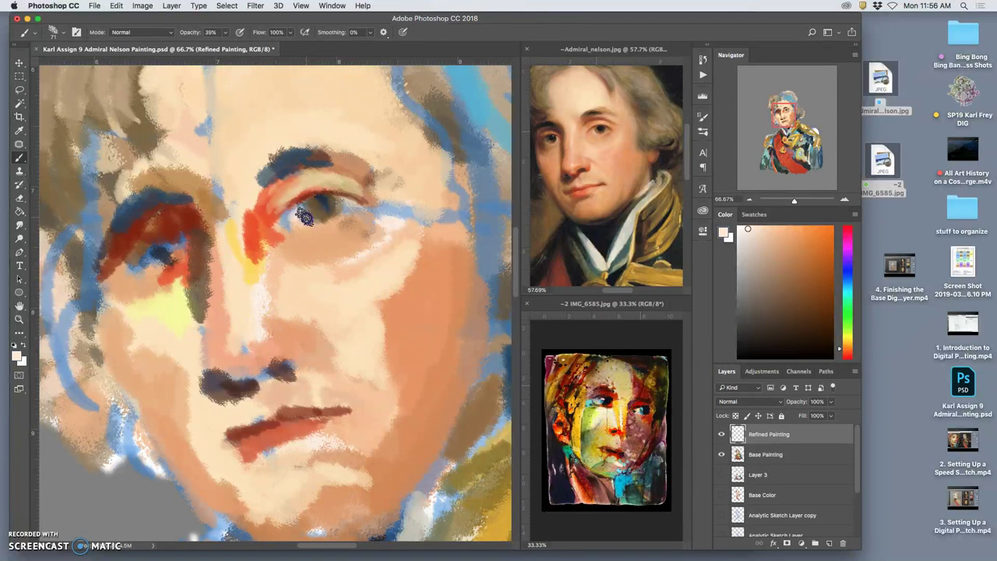
{"action": "left_click_drag", "start_coordinate": [365, 211], "coordinate": [346, 207]}
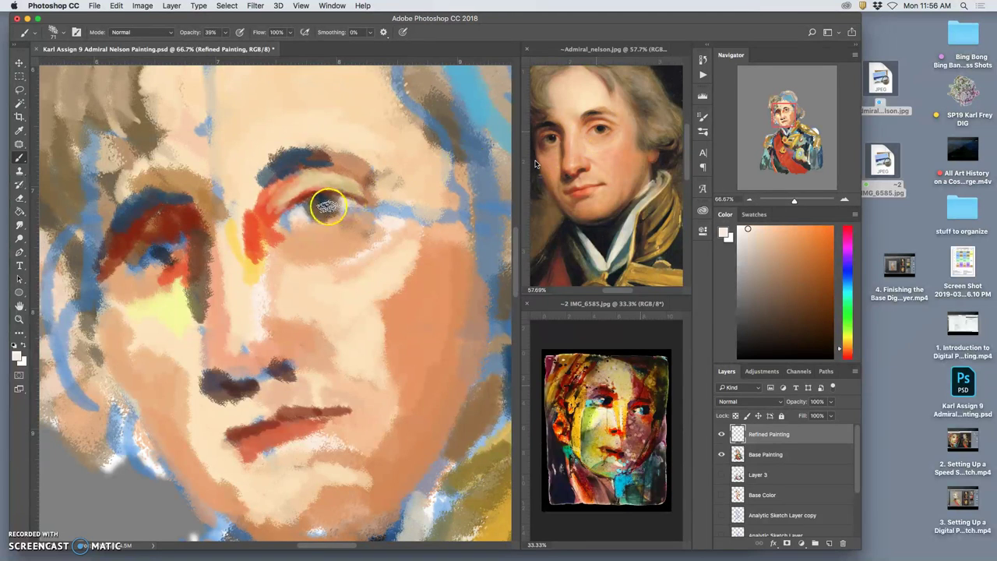
{"action": "left_click", "coordinate": [315, 202], "text": "alt"}
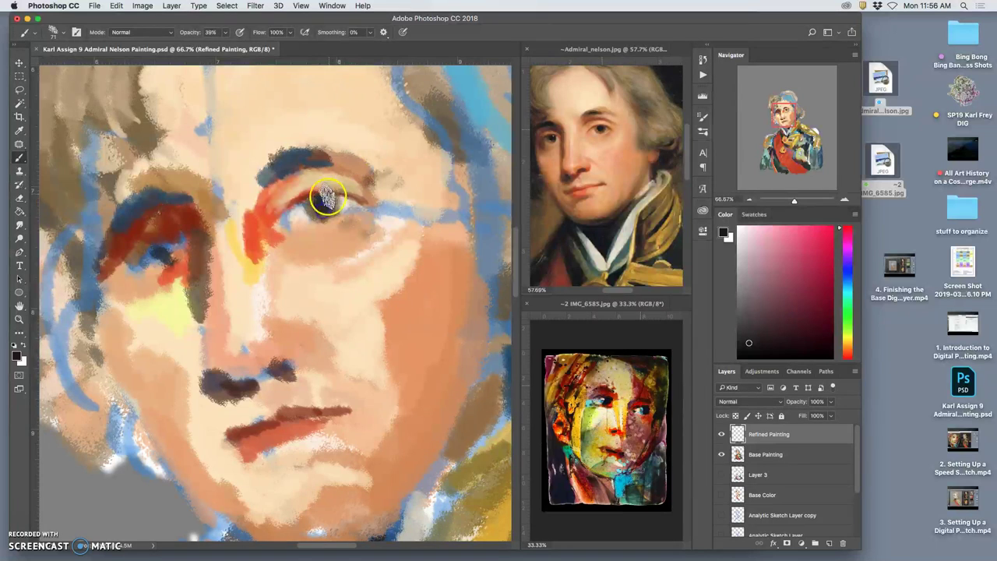
{"action": "left_click", "coordinate": [606, 405], "text": "alt"}
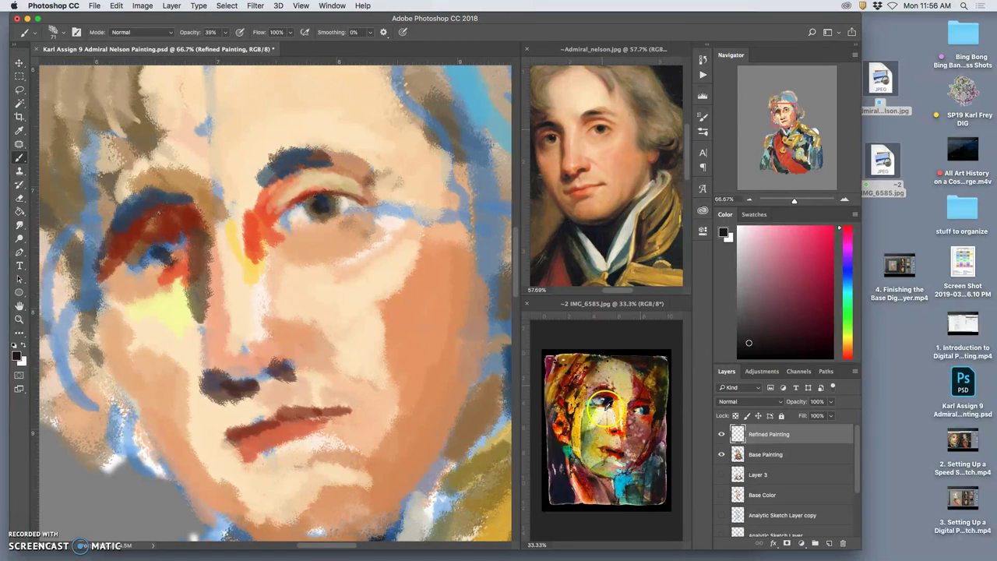
{"action": "left_click", "coordinate": [607, 403], "text": "alt"}
{"action": "mouse_move", "coordinate": [319, 206]}
{"action": "left_mouse_down"}
{"action": "mouse_move", "coordinate": [324, 193]}
{"action": "mouse_move", "coordinate": [317, 203]}
{"action": "left_mouse_up"}
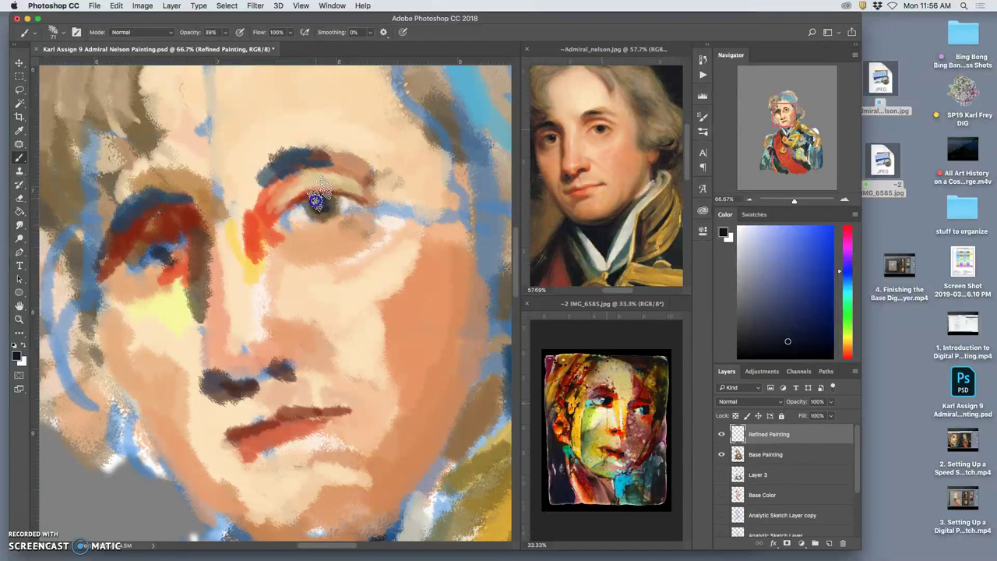
{"action": "mouse_move", "coordinate": [396, 207]}
{"action": "left_mouse_down"}
{"action": "mouse_move", "coordinate": [346, 247]}
{"action": "mouse_move", "coordinate": [375, 236]}
{"action": "left_mouse_up"}
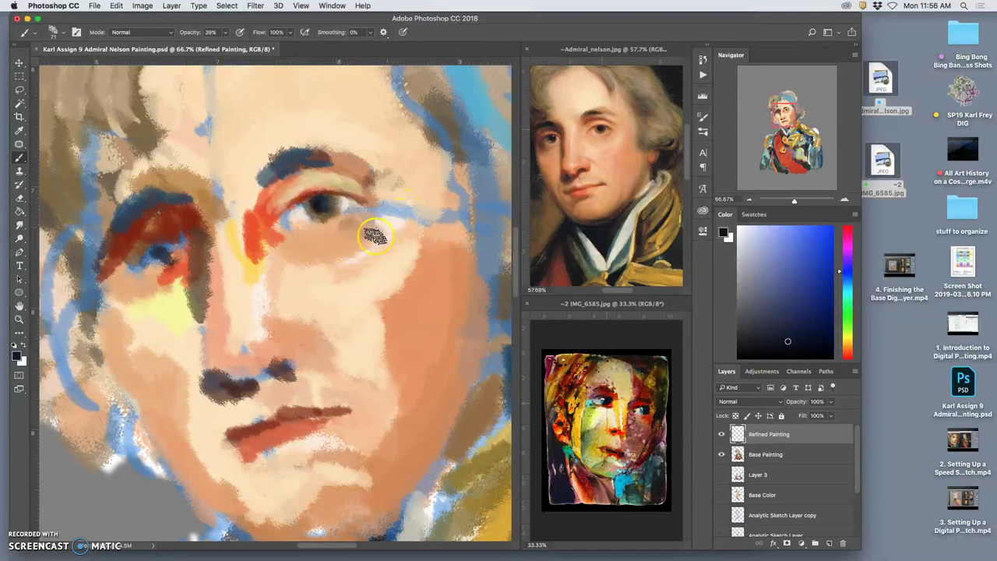
Step: Define the right-hand eye's lower lid with orange-brown sampled from the Nelson portrait, adding off-white highlights at the eye's corners
{"action": "left_click", "coordinate": [609, 136], "text": "alt"}
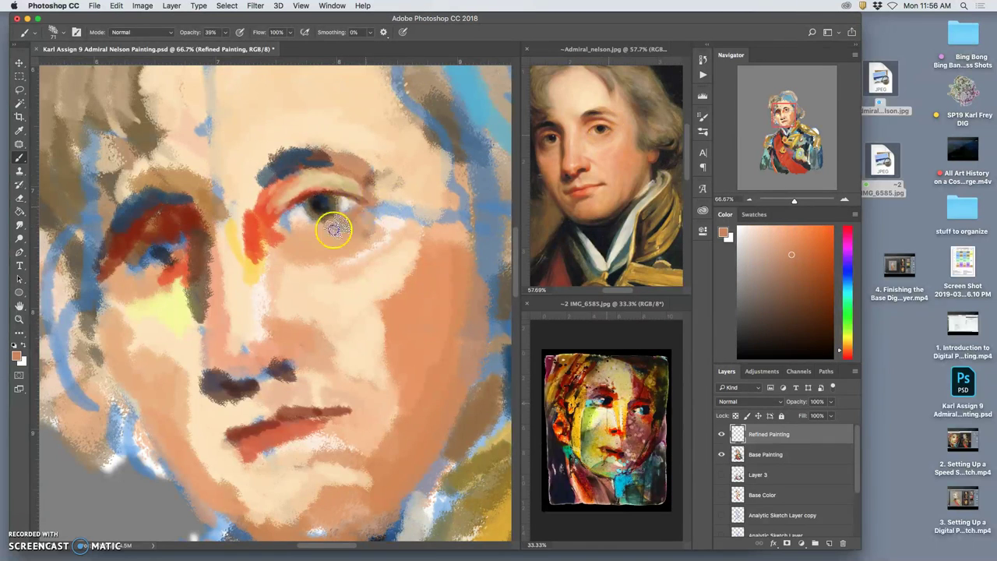
{"action": "mouse_move", "coordinate": [317, 232]}
{"action": "left_mouse_down"}
{"action": "mouse_move", "coordinate": [329, 222]}
{"action": "mouse_move", "coordinate": [314, 232]}
{"action": "mouse_move", "coordinate": [320, 246]}
{"action": "mouse_move", "coordinate": [306, 240]}
{"action": "mouse_move", "coordinate": [366, 209]}
{"action": "left_mouse_up"}
{"action": "mouse_move", "coordinate": [319, 308]}
{"action": "left_mouse_down"}
{"action": "mouse_move", "coordinate": [372, 239]}
{"action": "mouse_move", "coordinate": [403, 219]}
{"action": "mouse_move", "coordinate": [383, 211]}
{"action": "mouse_move", "coordinate": [368, 220]}
{"action": "mouse_move", "coordinate": [377, 231]}
{"action": "mouse_move", "coordinate": [389, 226]}
{"action": "mouse_move", "coordinate": [354, 213]}
{"action": "mouse_move", "coordinate": [354, 204]}
{"action": "mouse_move", "coordinate": [317, 226]}
{"action": "mouse_move", "coordinate": [452, 214]}
{"action": "left_mouse_up"}
{"action": "left_click", "coordinate": [380, 227], "text": "alt"}
{"action": "left_click", "coordinate": [360, 225], "text": "alt"}
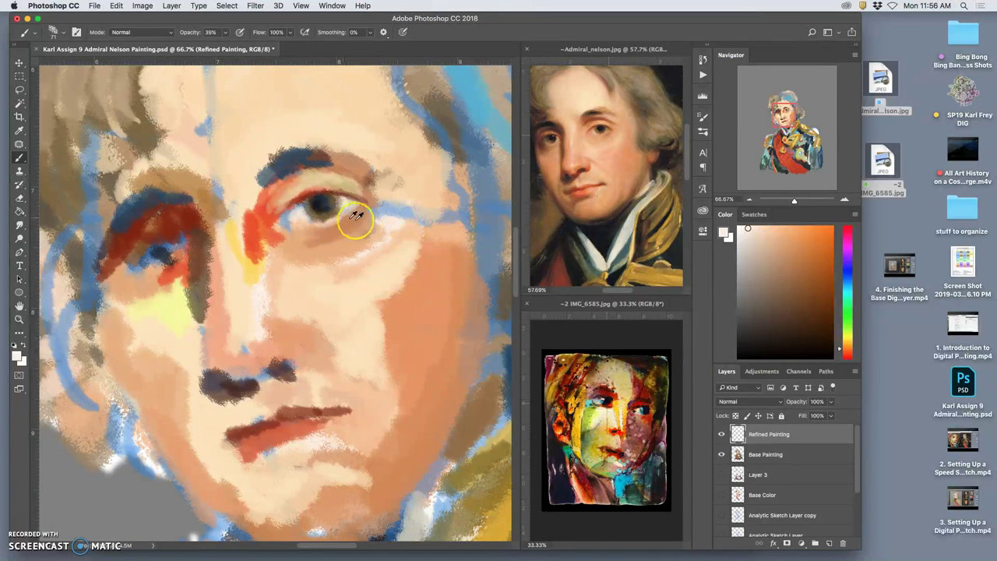
{"action": "left_click_drag", "start_coordinate": [372, 221], "coordinate": [334, 239]}
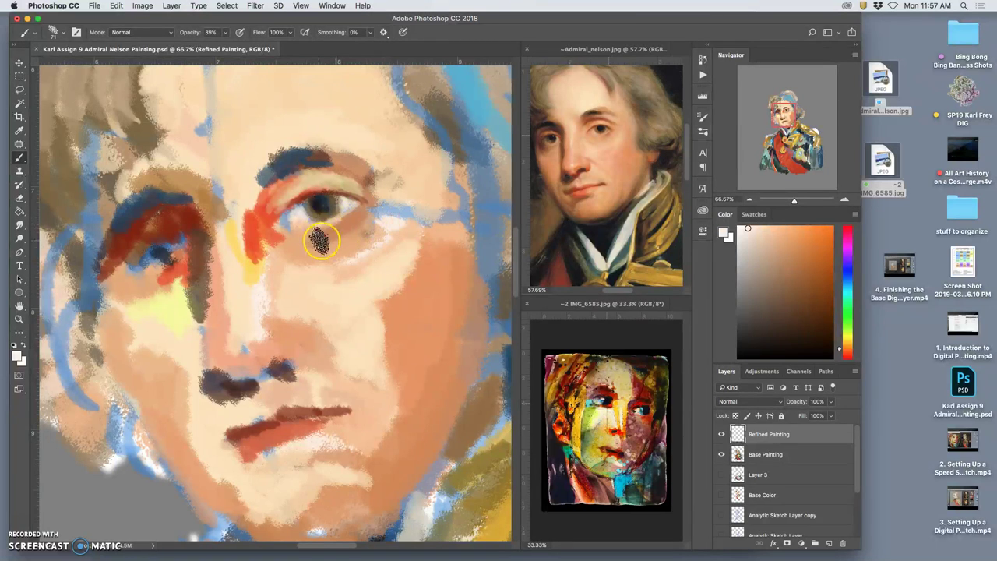
{"action": "mouse_move", "coordinate": [261, 220]}
{"action": "left_mouse_down"}
{"action": "mouse_move", "coordinate": [252, 204]}
{"action": "mouse_move", "coordinate": [255, 238]}
{"action": "left_mouse_up"}
Step: Darken the left corner of the mouth with dark red from the colourful reference and brush orange-red into the shadow under the nose
{"action": "left_click_drag", "start_coordinate": [621, 403], "coordinate": [611, 403]}
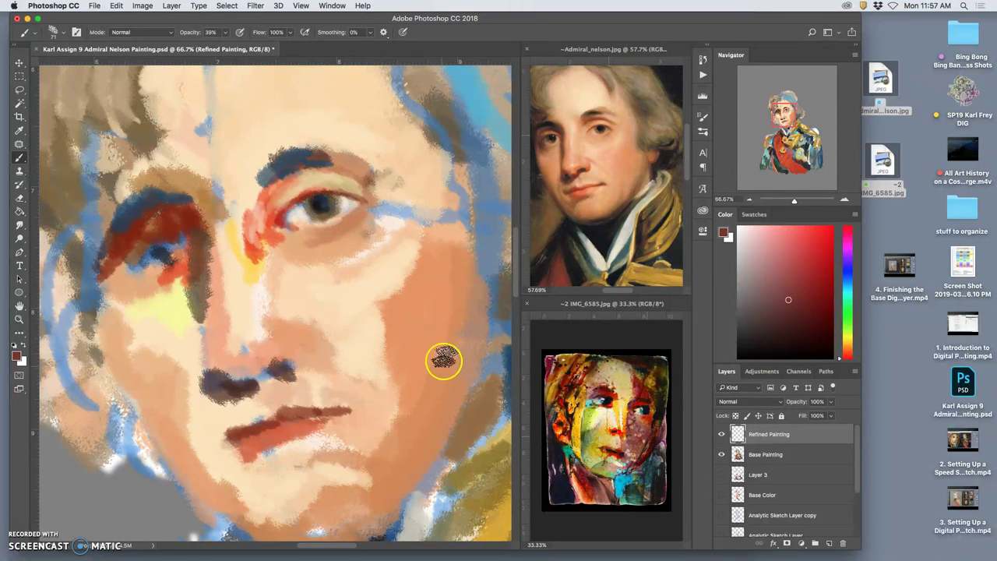
{"action": "left_click_drag", "start_coordinate": [261, 432], "coordinate": [243, 438]}
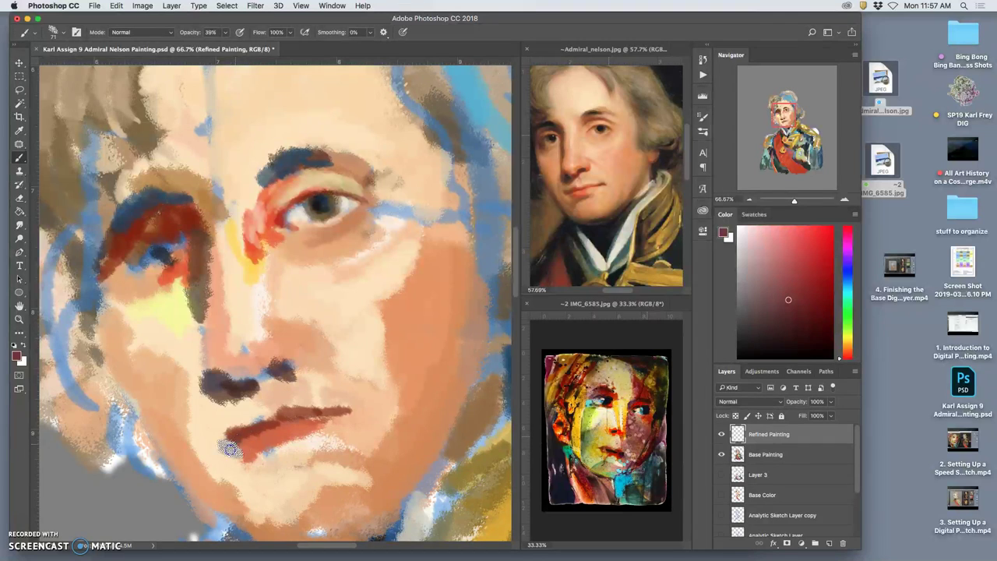
{"action": "left_click", "coordinate": [234, 360]}
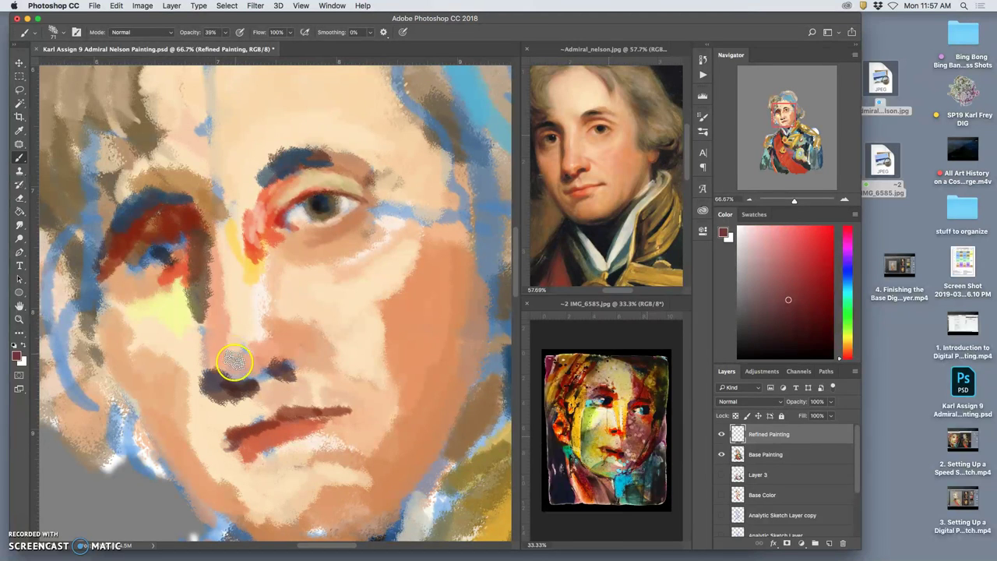
{"action": "left_click", "coordinate": [178, 266], "text": "alt"}
{"action": "mouse_move", "coordinate": [223, 379]}
{"action": "left_mouse_down"}
{"action": "mouse_move", "coordinate": [216, 388]}
{"action": "mouse_move", "coordinate": [226, 375]}
{"action": "left_mouse_up"}
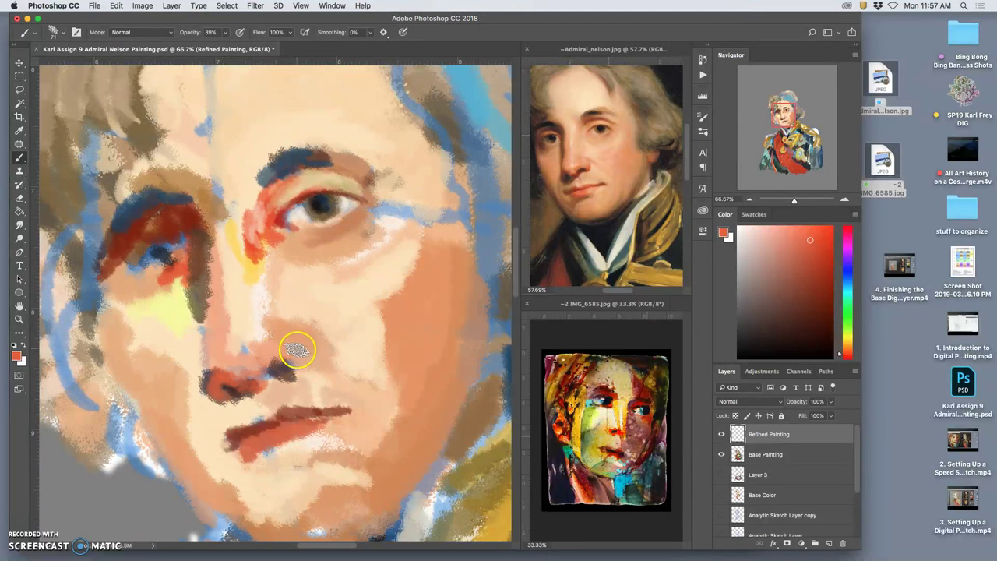
Step: Sample the yellow beside the nose bridge and paint it beneath the right-hand eye
{"action": "left_click", "coordinate": [249, 258], "text": "alt"}
{"action": "left_click", "coordinate": [305, 286]}
{"action": "mouse_move", "coordinate": [305, 287]}
{"action": "left_mouse_down"}
{"action": "mouse_move", "coordinate": [313, 251]}
{"action": "mouse_move", "coordinate": [327, 246]}
{"action": "mouse_move", "coordinate": [300, 245]}
{"action": "mouse_move", "coordinate": [303, 233]}
{"action": "mouse_move", "coordinate": [346, 235]}
{"action": "mouse_move", "coordinate": [285, 253]}
{"action": "mouse_move", "coordinate": [355, 229]}
{"action": "mouse_move", "coordinate": [328, 260]}
{"action": "left_mouse_up"}
Step: Compare the new brushwork with the underpainting by toggling the visibility of the Refined Painting and Base Painting layers
{"action": "left_click", "coordinate": [723, 435]}
{"action": "left_click", "coordinate": [723, 435]}
{"action": "left_click", "coordinate": [723, 435]}
{"action": "left_click", "coordinate": [722, 435]}
{"action": "left_click", "coordinate": [723, 435]}
{"action": "left_click", "coordinate": [722, 435]}
{"action": "left_click", "coordinate": [722, 454]}
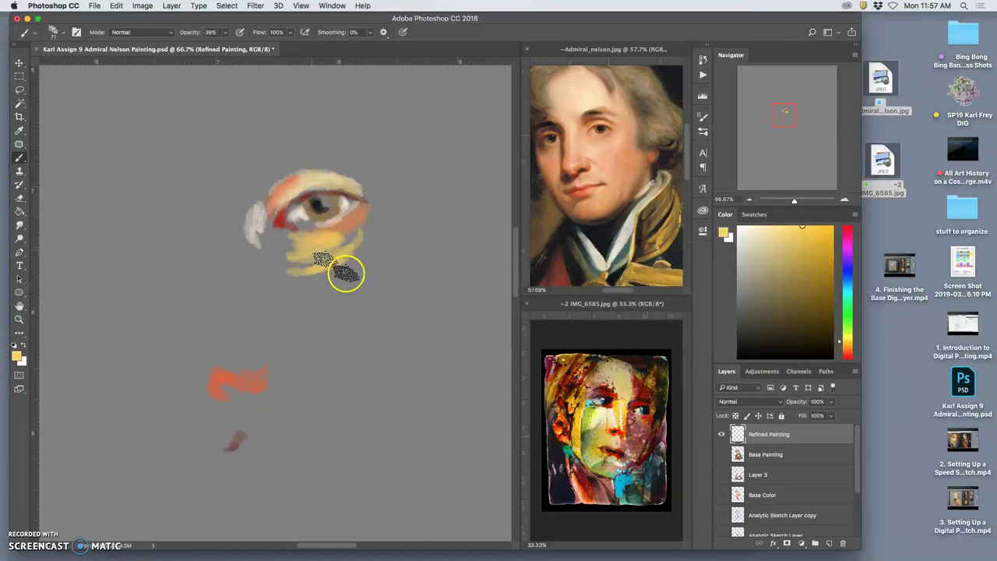
{"action": "left_click", "coordinate": [722, 454]}
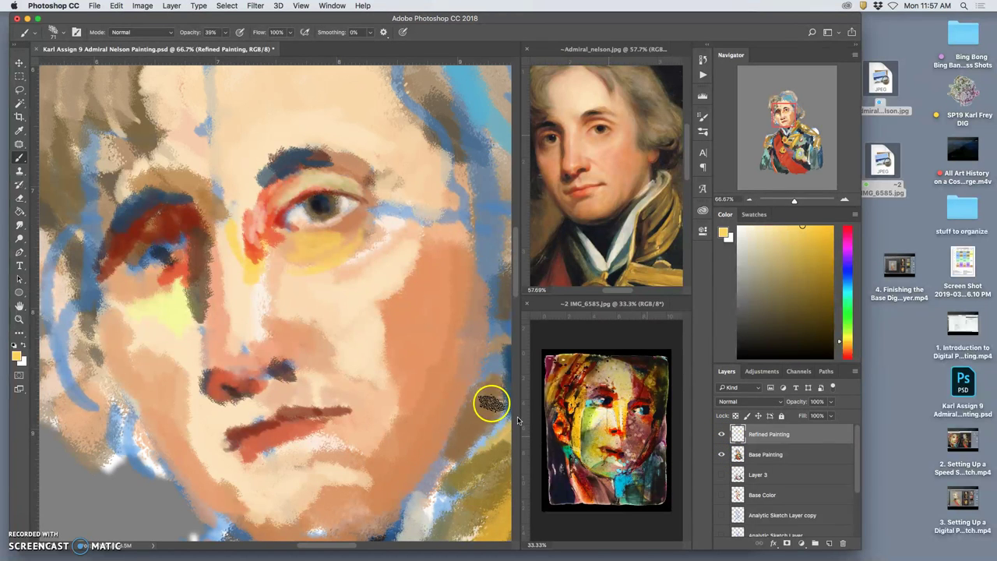
Step: Sample a light orange skin tone near the nose and blend it along the lower lid and outer corner of the right-hand eye
{"action": "mouse_move", "coordinate": [195, 248]}
{"action": "left_mouse_down"}
{"action": "mouse_move", "coordinate": [169, 241]}
{"action": "mouse_move", "coordinate": [186, 267]}
{"action": "mouse_move", "coordinate": [232, 250]}
{"action": "mouse_move", "coordinate": [223, 271]}
{"action": "mouse_move", "coordinate": [130, 299]}
{"action": "mouse_move", "coordinate": [154, 251]}
{"action": "mouse_move", "coordinate": [282, 232]}
{"action": "mouse_move", "coordinate": [158, 235]}
{"action": "mouse_move", "coordinate": [198, 245]}
{"action": "left_mouse_up"}
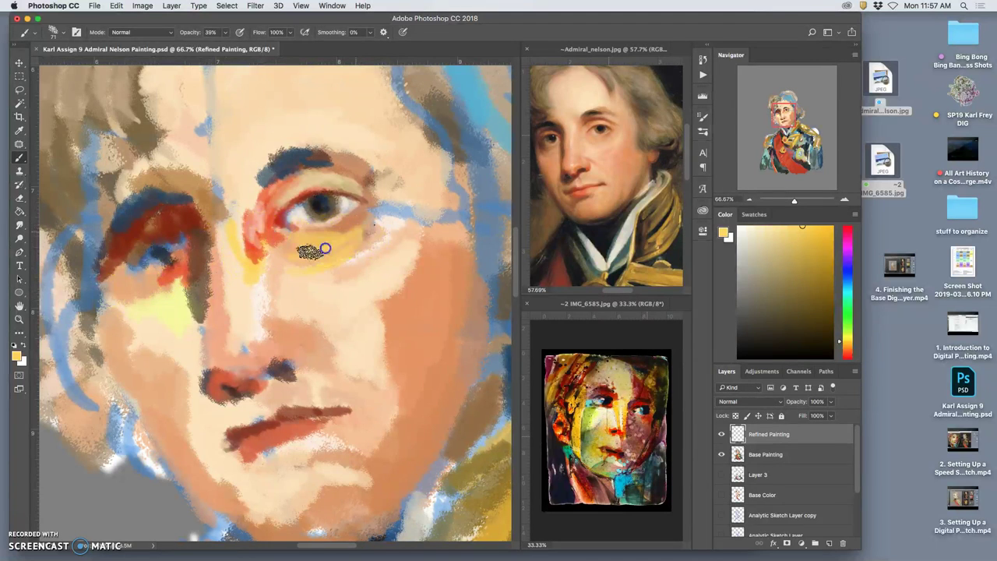
{"action": "left_click", "coordinate": [280, 338], "text": "alt"}
{"action": "left_click", "coordinate": [285, 251]}
{"action": "mouse_move", "coordinate": [279, 238]}
{"action": "left_mouse_down"}
{"action": "mouse_move", "coordinate": [327, 234]}
{"action": "mouse_move", "coordinate": [298, 247]}
{"action": "mouse_move", "coordinate": [354, 229]}
{"action": "mouse_move", "coordinate": [361, 215]}
{"action": "mouse_move", "coordinate": [332, 233]}
{"action": "mouse_move", "coordinate": [366, 199]}
{"action": "left_mouse_up"}
{"action": "left_click_drag", "start_coordinate": [343, 232], "coordinate": [371, 218]}
Step: Sample green from the colourful reference and tint the irises of both eyes with it
{"action": "left_click", "coordinate": [353, 242], "text": "alt"}
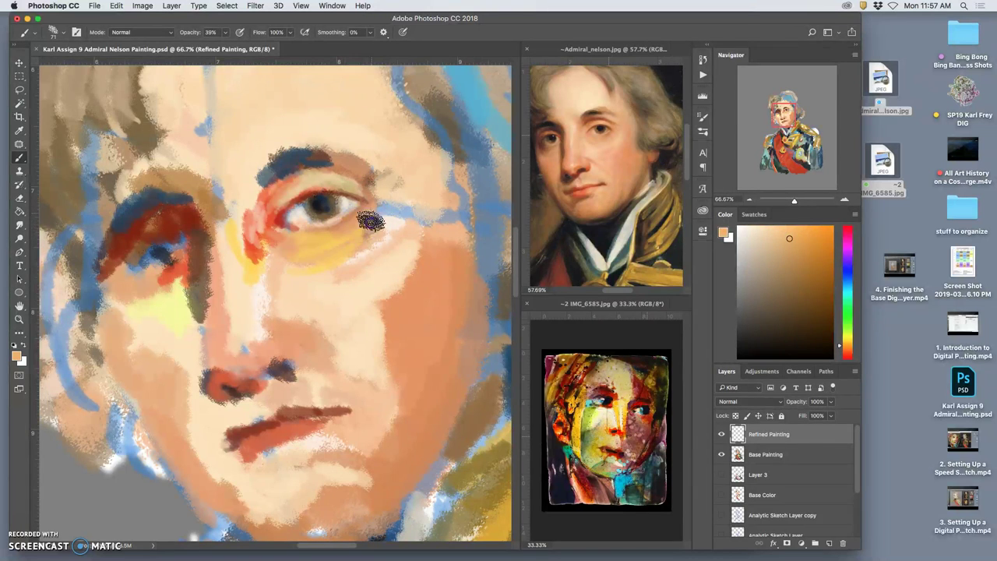
{"action": "left_click", "coordinate": [582, 458]}
{"action": "left_click", "coordinate": [571, 451], "text": "alt"}
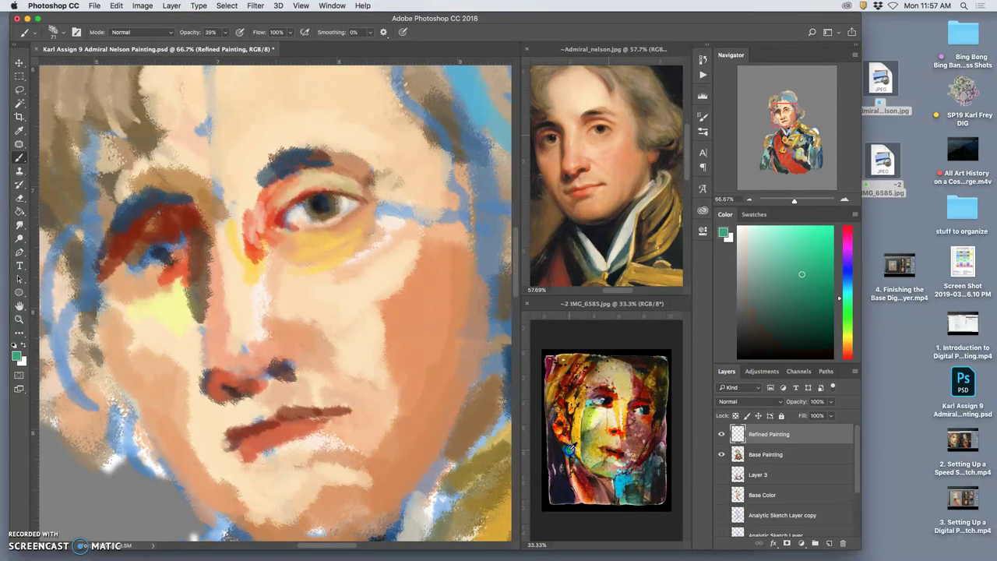
{"action": "mouse_move", "coordinate": [357, 215]}
{"action": "left_mouse_down"}
{"action": "mouse_move", "coordinate": [310, 208]}
{"action": "mouse_move", "coordinate": [335, 202]}
{"action": "left_mouse_up"}
{"action": "left_click_drag", "start_coordinate": [260, 360], "coordinate": [231, 395]}
{"action": "left_click_drag", "start_coordinate": [161, 248], "coordinate": [155, 247]}
{"action": "left_click", "coordinate": [194, 231]}
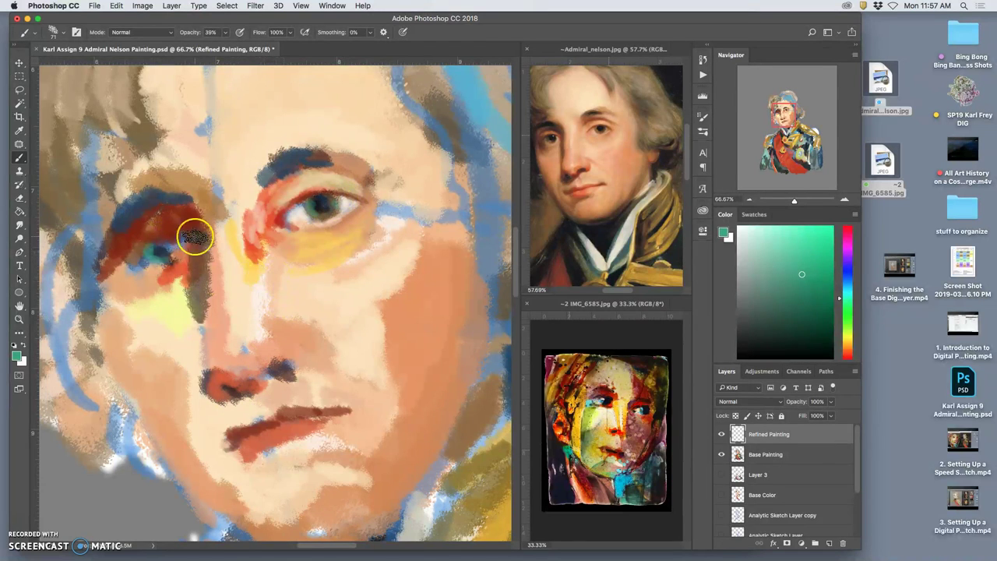
{"action": "left_click", "coordinate": [372, 215]}
Step: Brush green strokes into the hair on both sides of the forehead and add sampled brick red to the right-hand hair
{"action": "mouse_move", "coordinate": [119, 80]}
{"action": "left_mouse_down"}
{"action": "mouse_move", "coordinate": [105, 113]}
{"action": "mouse_move", "coordinate": [79, 127]}
{"action": "left_mouse_up"}
{"action": "left_click_drag", "start_coordinate": [119, 78], "coordinate": [136, 117]}
{"action": "left_click_drag", "start_coordinate": [437, 112], "coordinate": [473, 159]}
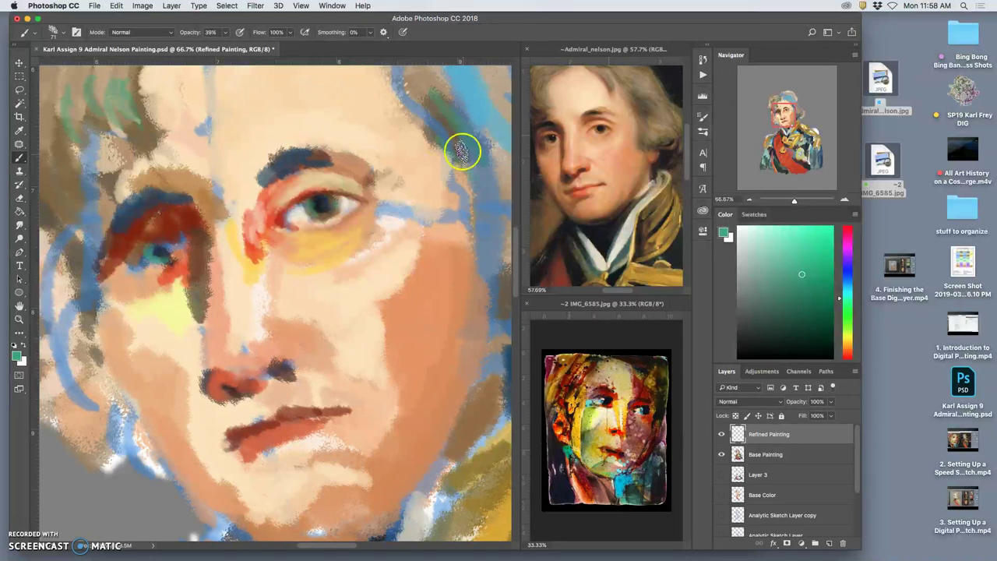
{"action": "left_click_drag", "start_coordinate": [497, 232], "coordinate": [508, 241]}
{"action": "left_click", "coordinate": [665, 145]}
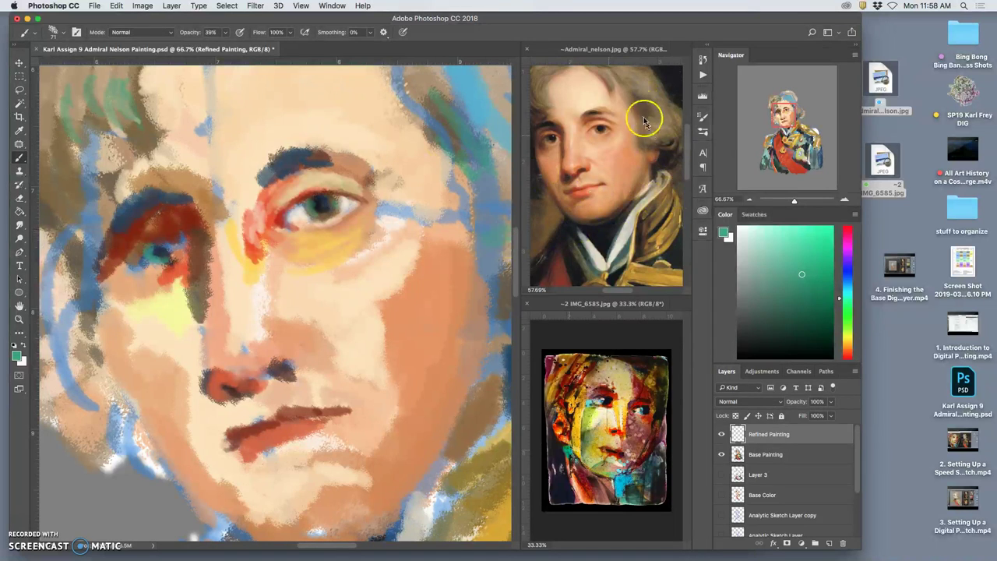
{"action": "left_click", "coordinate": [615, 396], "text": "alt"}
{"action": "mouse_move", "coordinate": [450, 137]}
{"action": "left_mouse_down"}
{"action": "mouse_move", "coordinate": [463, 127]}
{"action": "mouse_move", "coordinate": [450, 118]}
{"action": "left_mouse_up"}
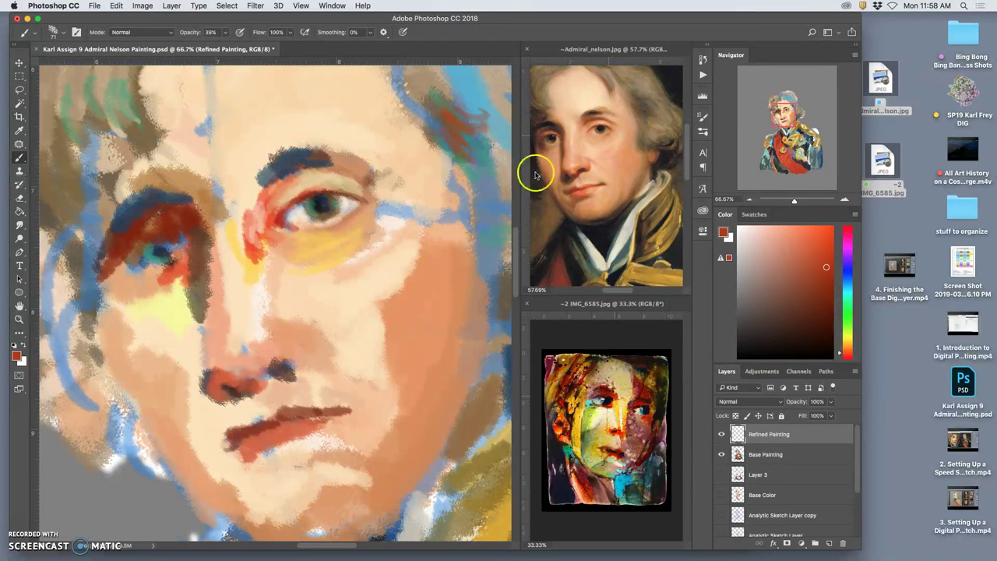
Step: Cover the blue sketch line at the right-hand temple with peach from the Nelson portrait and work peach and cream into the cheek
{"action": "left_click", "coordinate": [626, 115], "text": "alt"}
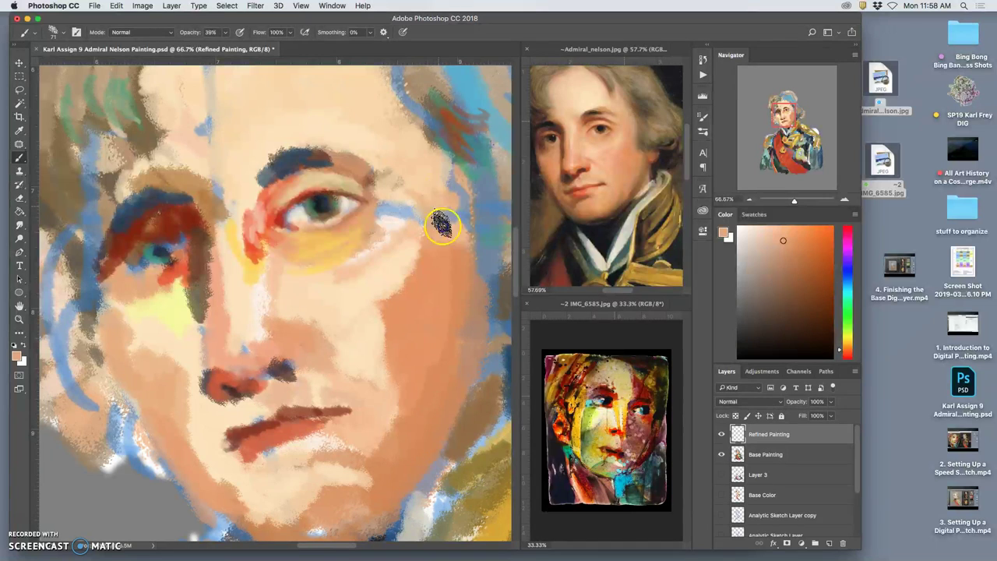
{"action": "left_click_drag", "start_coordinate": [456, 240], "coordinate": [463, 268]}
{"action": "mouse_move", "coordinate": [412, 238]}
{"action": "left_mouse_down"}
{"action": "mouse_move", "coordinate": [395, 199]}
{"action": "mouse_move", "coordinate": [391, 206]}
{"action": "mouse_move", "coordinate": [378, 194]}
{"action": "mouse_move", "coordinate": [377, 218]}
{"action": "mouse_move", "coordinate": [378, 183]}
{"action": "mouse_move", "coordinate": [417, 221]}
{"action": "mouse_move", "coordinate": [423, 267]}
{"action": "mouse_move", "coordinate": [425, 217]}
{"action": "mouse_move", "coordinate": [367, 323]}
{"action": "mouse_move", "coordinate": [373, 303]}
{"action": "mouse_move", "coordinate": [326, 320]}
{"action": "mouse_move", "coordinate": [336, 300]}
{"action": "mouse_move", "coordinate": [331, 313]}
{"action": "mouse_move", "coordinate": [379, 327]}
{"action": "left_mouse_up"}
{"action": "left_click", "coordinate": [377, 371]}
{"action": "left_click", "coordinate": [336, 390], "text": "alt"}
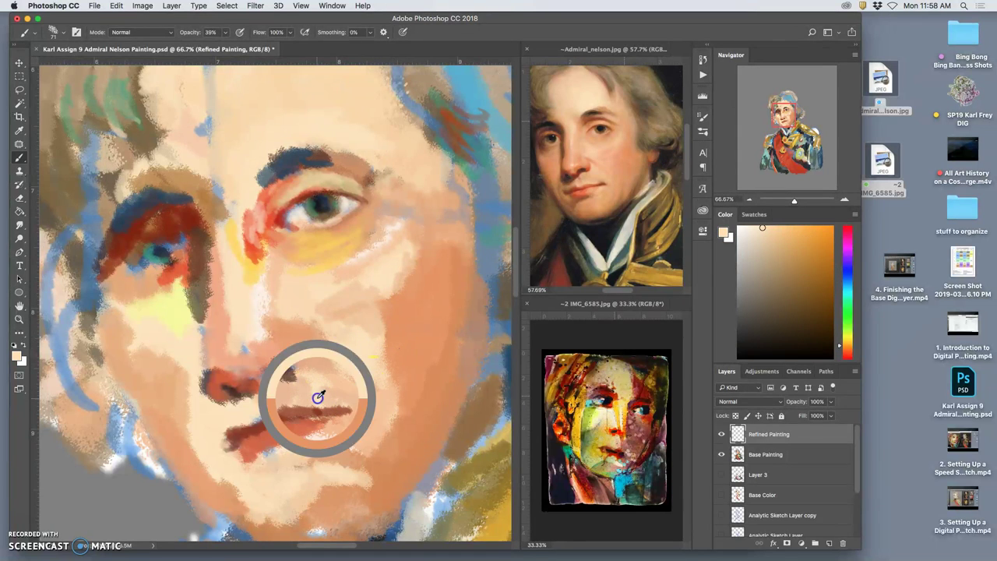
{"action": "mouse_move", "coordinate": [397, 310]}
{"action": "left_mouse_down"}
{"action": "mouse_move", "coordinate": [385, 377]}
{"action": "mouse_move", "coordinate": [397, 403]}
{"action": "left_mouse_up"}
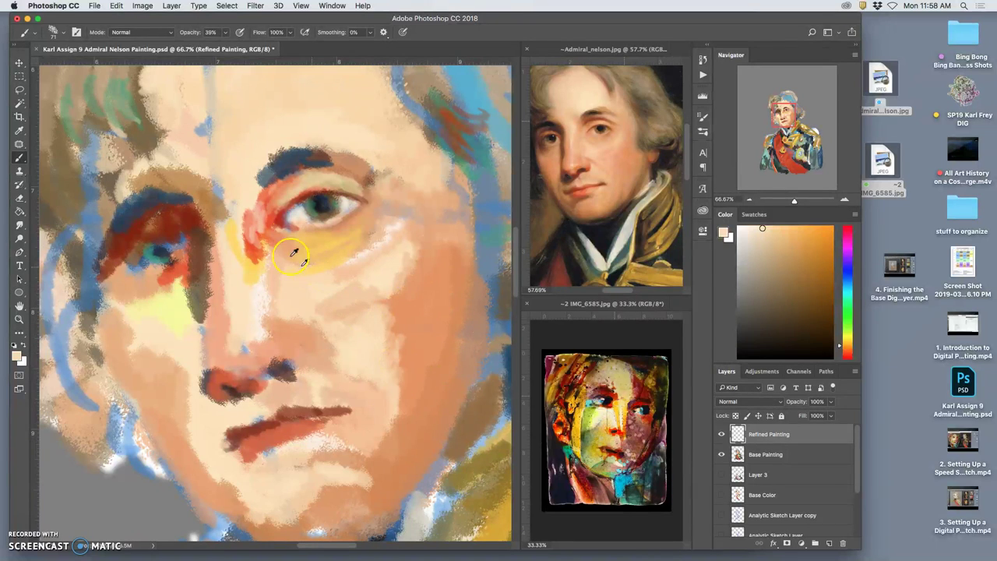
Step: Sample a muted mauve from the colourful reference and paint it across the shadowed right-hand cheek
{"action": "left_click", "coordinate": [475, 355], "text": "alt"}
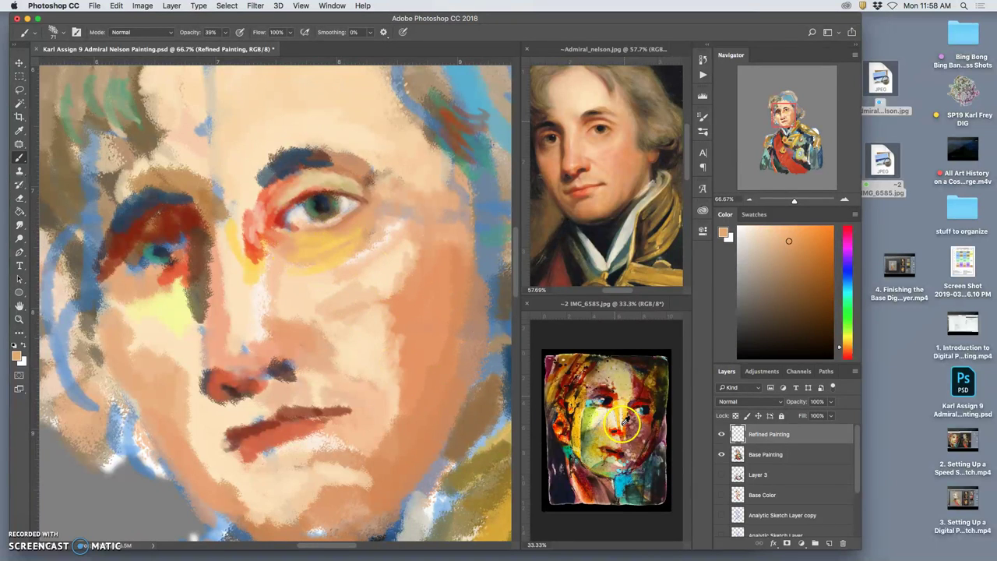
{"action": "left_click", "coordinate": [665, 437], "text": "alt"}
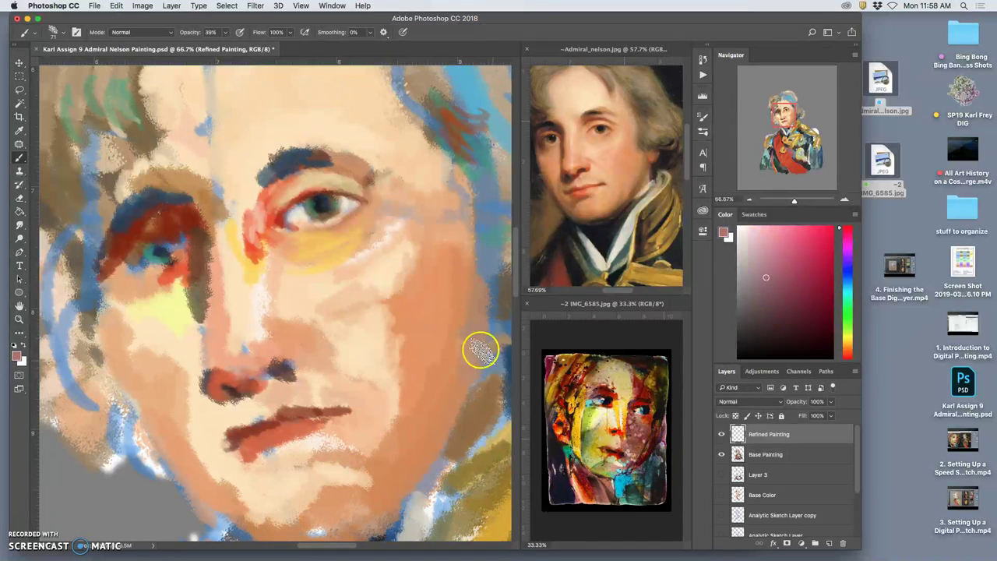
{"action": "left_click_drag", "start_coordinate": [445, 276], "coordinate": [412, 313]}
{"action": "left_click_drag", "start_coordinate": [432, 237], "coordinate": [396, 291]}
{"action": "mouse_move", "coordinate": [458, 248]}
{"action": "left_mouse_down"}
{"action": "mouse_move", "coordinate": [434, 387]}
{"action": "mouse_move", "coordinate": [439, 364]}
{"action": "mouse_move", "coordinate": [407, 339]}
{"action": "mouse_move", "coordinate": [402, 307]}
{"action": "mouse_move", "coordinate": [436, 224]}
{"action": "mouse_move", "coordinate": [392, 308]}
{"action": "left_mouse_up"}
Step: Resample the peach skin tone and blend it down the inner edge of the right-hand cheek's shadow
{"action": "left_click", "coordinate": [436, 385], "text": "alt"}
{"action": "left_click", "coordinate": [441, 240], "text": "alt"}
{"action": "mouse_move", "coordinate": [389, 265]}
{"action": "left_mouse_down"}
{"action": "mouse_move", "coordinate": [383, 338]}
{"action": "mouse_move", "coordinate": [414, 330]}
{"action": "mouse_move", "coordinate": [405, 355]}
{"action": "mouse_move", "coordinate": [442, 312]}
{"action": "mouse_move", "coordinate": [441, 392]}
{"action": "mouse_move", "coordinate": [449, 340]}
{"action": "mouse_move", "coordinate": [426, 327]}
{"action": "mouse_move", "coordinate": [410, 337]}
{"action": "mouse_move", "coordinate": [404, 419]}
{"action": "left_mouse_up"}
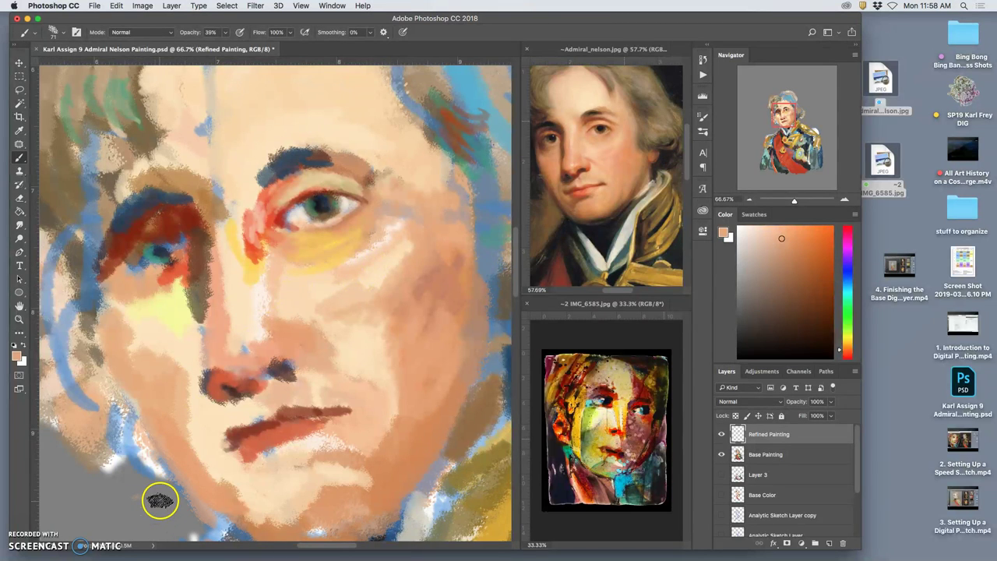
Step: Zoom in to 400% on the empty grey area beside the jaw and place a small peach test dab
{"action": "key", "text": "super+plus"}
{"action": "key", "text": "super+plus"}
{"action": "key", "text": "super+plus"}
{"action": "key", "text": "super+plus"}
{"action": "left_click_drag", "start_coordinate": [172, 452], "coordinate": [421, 141]}
{"action": "left_click_drag", "start_coordinate": [141, 491], "coordinate": [347, 216]}
{"action": "left_click_drag", "start_coordinate": [252, 314], "coordinate": [335, 203]}
{"action": "left_click_drag", "start_coordinate": [297, 294], "coordinate": [405, 156]}
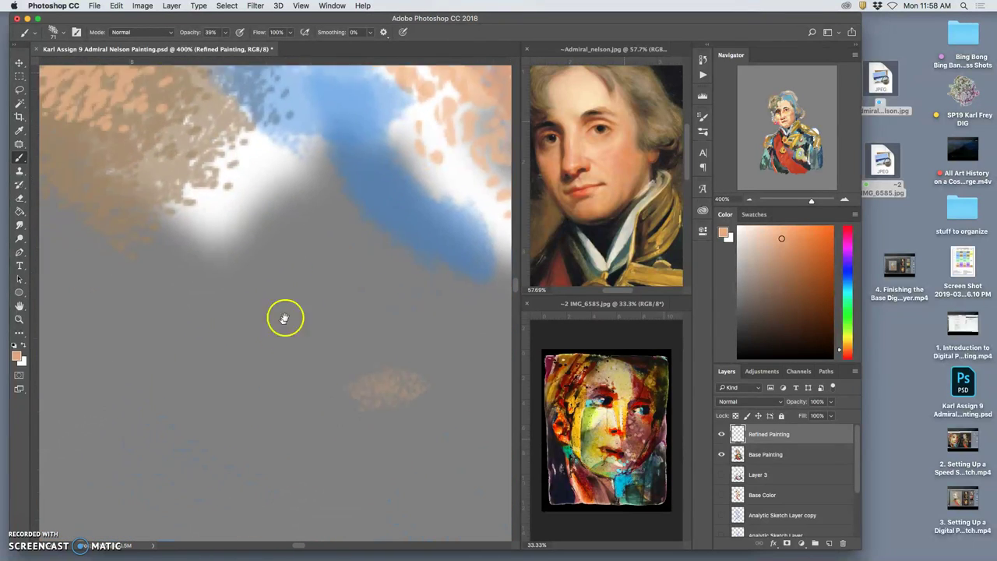
{"action": "left_click_drag", "start_coordinate": [285, 318], "coordinate": [306, 266]}
{"action": "scroll", "coordinate": [312, 269], "scroll_direction": "down", "scroll_amount": 5}
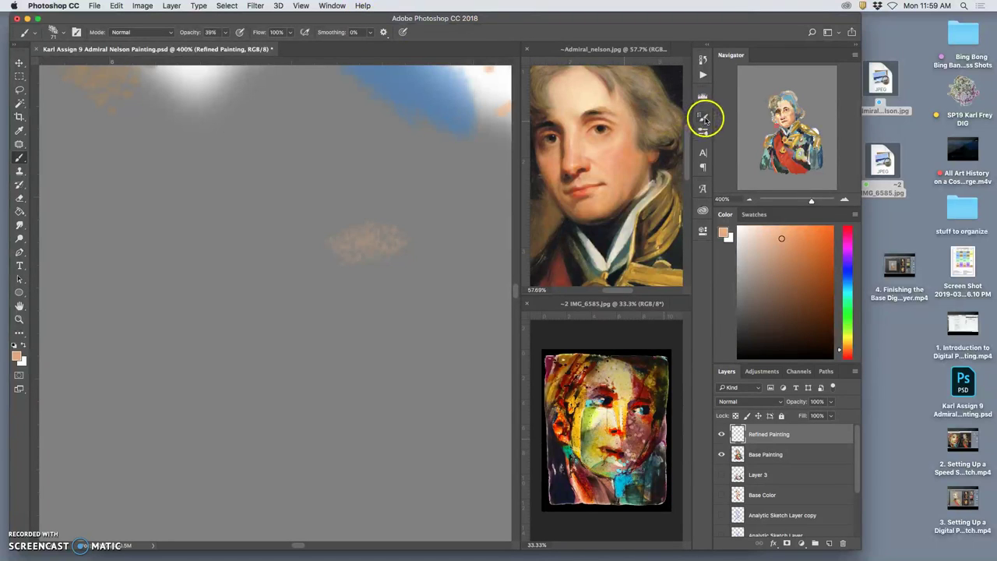
Step: Enable Noise in the brush settings and paint test strokes over the grey area
{"action": "left_click", "coordinate": [704, 118]}
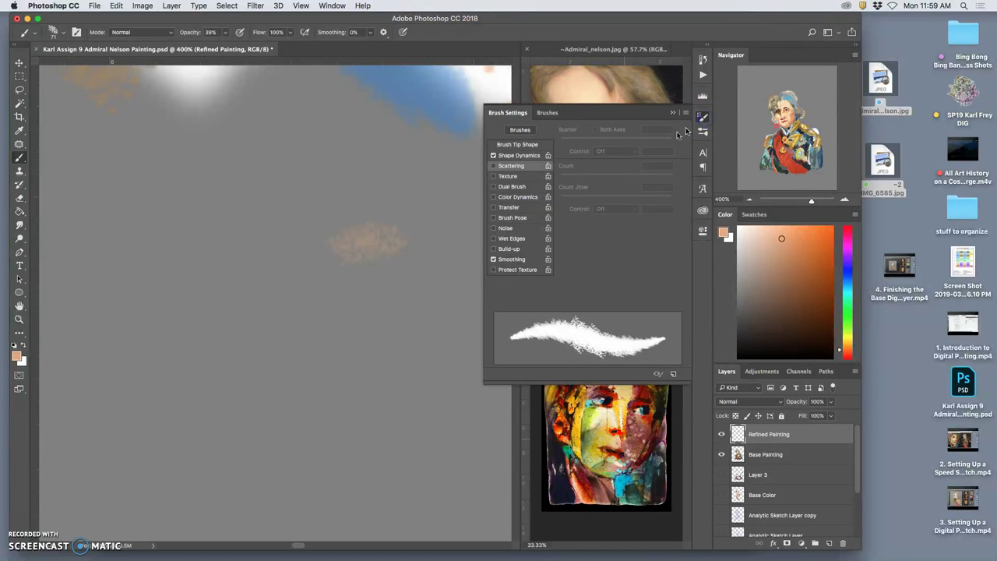
{"action": "left_click", "coordinate": [493, 229]}
{"action": "mouse_move", "coordinate": [405, 257]}
{"action": "left_mouse_down"}
{"action": "mouse_move", "coordinate": [311, 330]}
{"action": "mouse_move", "coordinate": [311, 400]}
{"action": "mouse_move", "coordinate": [300, 406]}
{"action": "left_mouse_up"}
{"action": "mouse_move", "coordinate": [292, 226]}
{"action": "left_mouse_down"}
{"action": "mouse_move", "coordinate": [223, 442]}
{"action": "mouse_move", "coordinate": [283, 396]}
{"action": "mouse_move", "coordinate": [378, 367]}
{"action": "mouse_move", "coordinate": [346, 444]}
{"action": "left_mouse_up"}
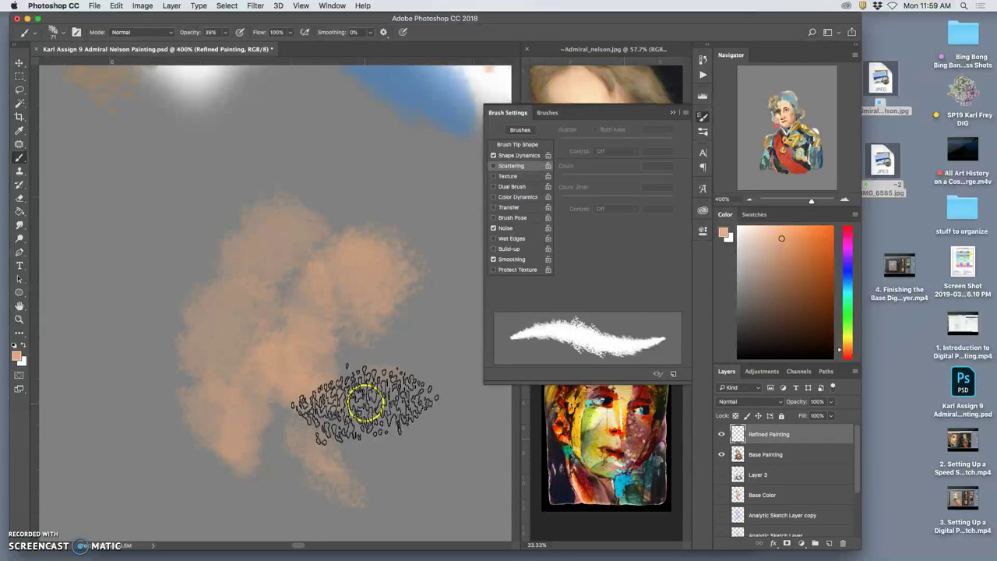
Step: Undo all the peach test strokes painted on the empty grey area beside the jaw
{"action": "key", "text": "super+alt+z"}
{"action": "key", "text": "super+alt+z"}
{"action": "key", "text": "super+alt+z"}
{"action": "key", "text": "super+alt+z"}
{"action": "key", "text": "super+alt+z"}
{"action": "key", "text": "super+alt+z"}
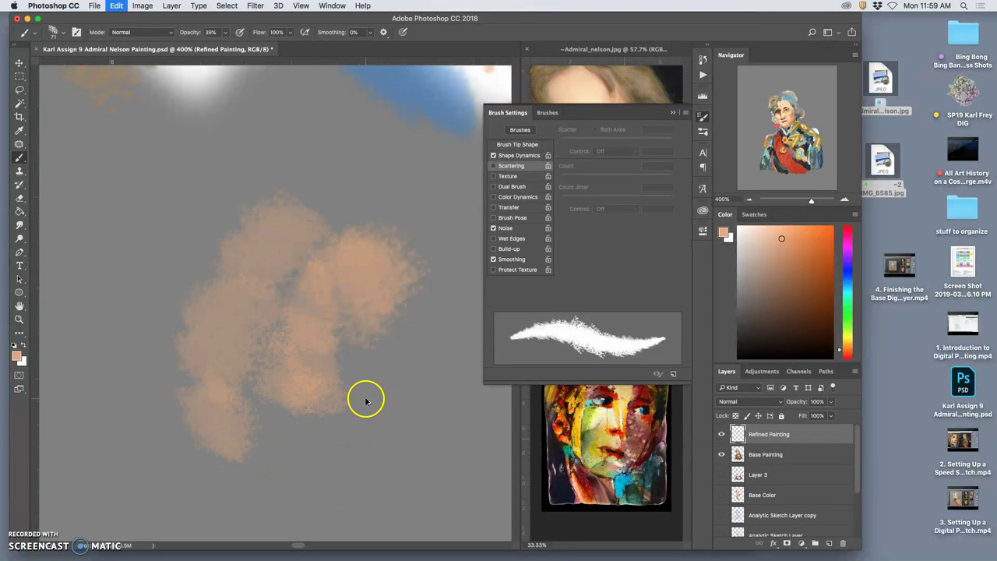
{"action": "key", "text": "super+alt+z"}
{"action": "key", "text": "super+alt+z"}
{"action": "key", "text": "super+alt+z"}
{"action": "key", "text": "super+alt+z"}
{"action": "key", "text": "super+alt+z"}
{"action": "key", "text": "super+alt+z"}
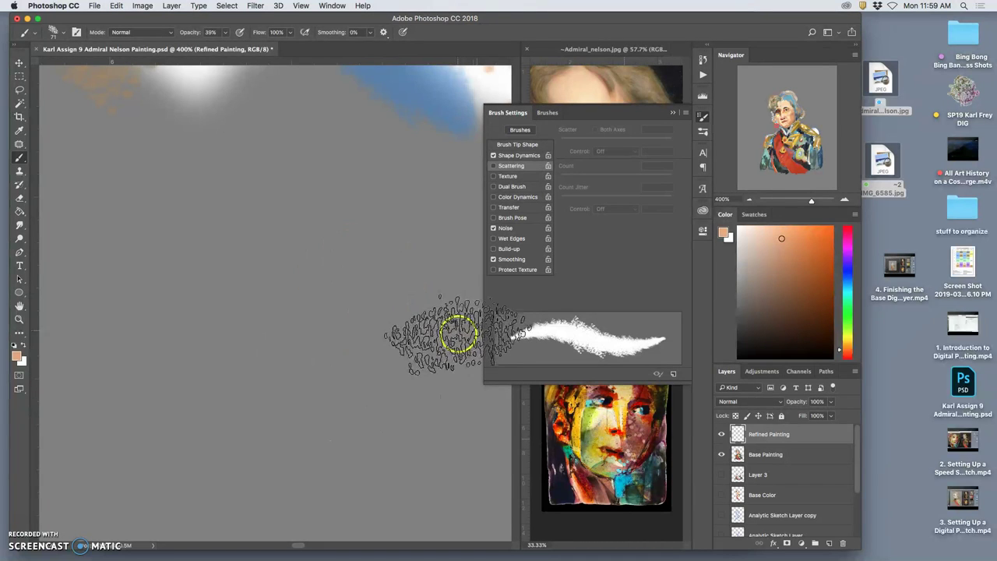
Step: Enable Texture in the brush settings with its Depth at 20% and paint test strokes over the grey area
{"action": "left_click", "coordinate": [508, 176]}
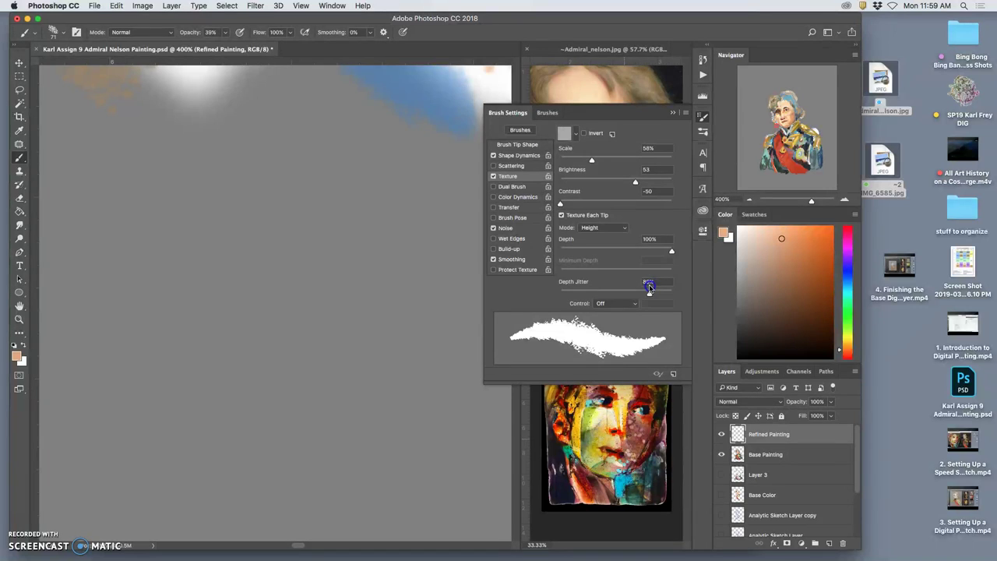
{"action": "left_click_drag", "start_coordinate": [652, 257], "coordinate": [582, 262]}
{"action": "mouse_move", "coordinate": [370, 197]}
{"action": "left_mouse_down"}
{"action": "mouse_move", "coordinate": [289, 289]}
{"action": "mouse_move", "coordinate": [283, 350]}
{"action": "mouse_move", "coordinate": [236, 269]}
{"action": "mouse_move", "coordinate": [218, 461]}
{"action": "mouse_move", "coordinate": [359, 388]}
{"action": "mouse_move", "coordinate": [436, 474]}
{"action": "left_mouse_up"}
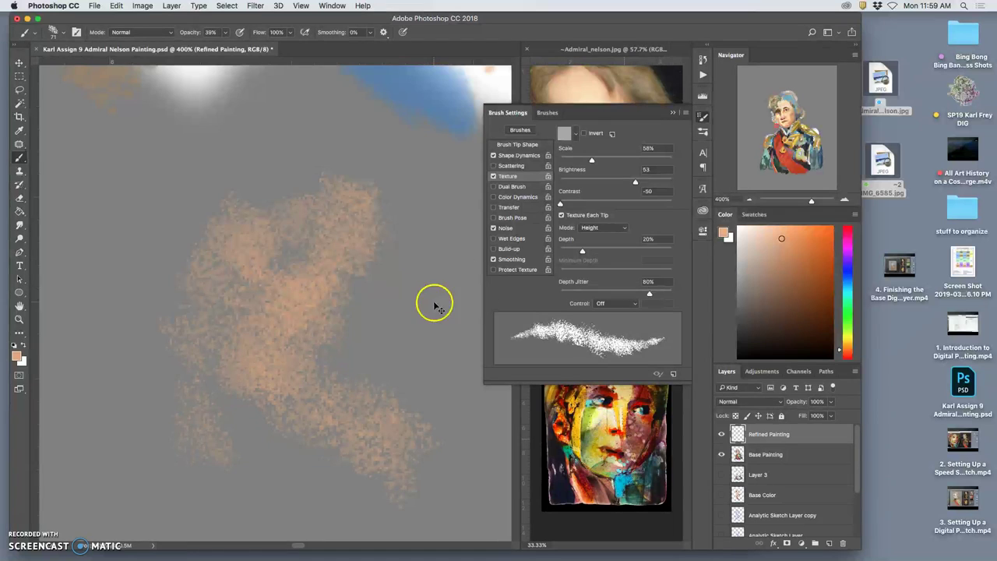
{"action": "key", "text": "super+z"}
{"action": "key", "text": "Delete"}
{"action": "key", "text": "Delete"}
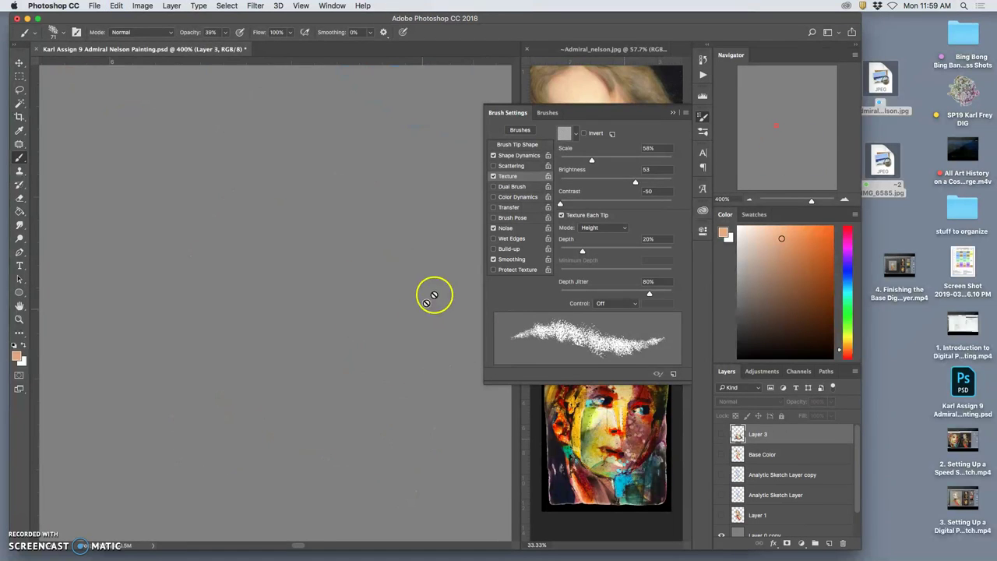
{"action": "left_click_drag", "start_coordinate": [407, 208], "coordinate": [294, 261]}
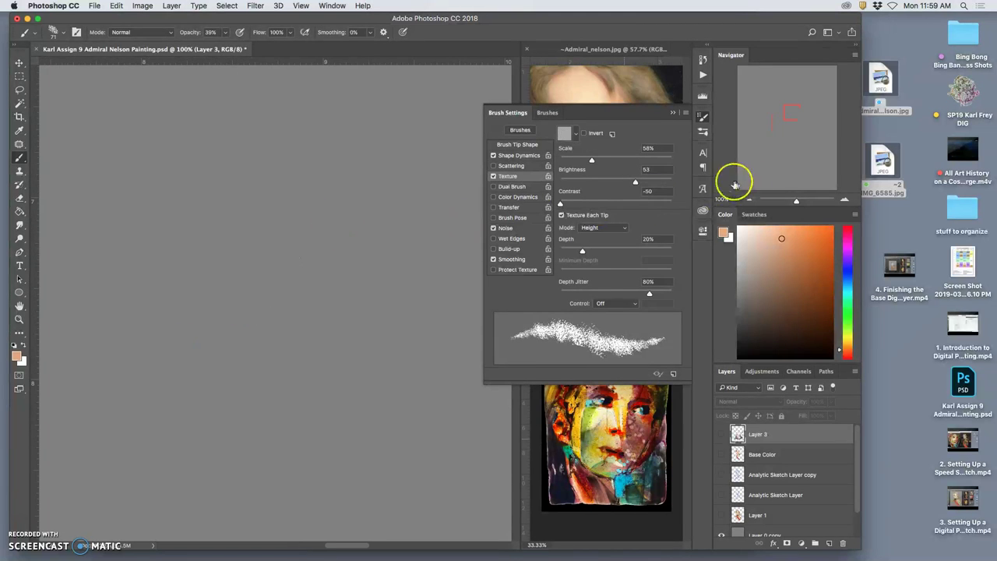
{"action": "left_click", "coordinate": [721, 453]}
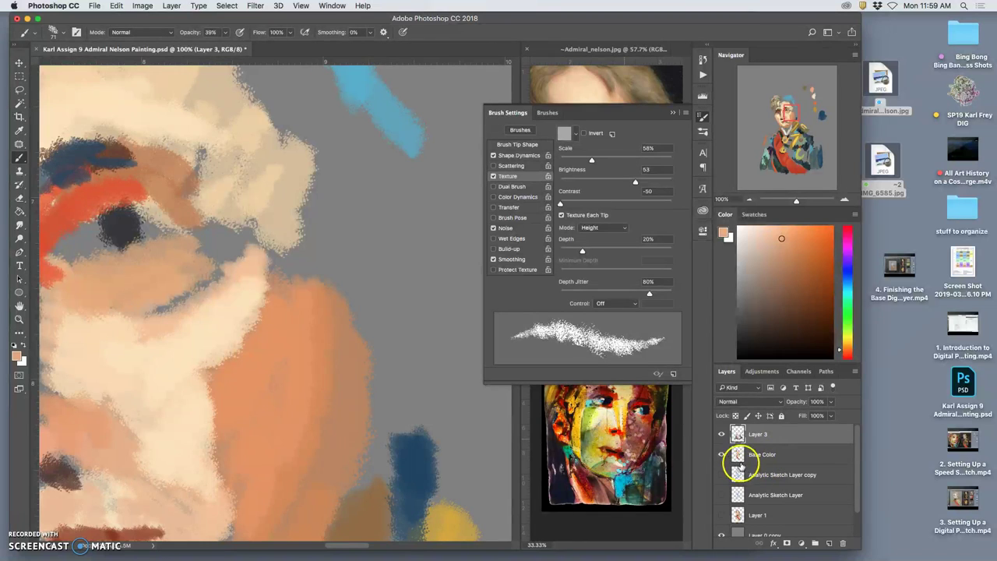
{"action": "key", "text": "super+minus"}
{"action": "key", "text": "super+minus"}
{"action": "key", "text": "super+minus"}
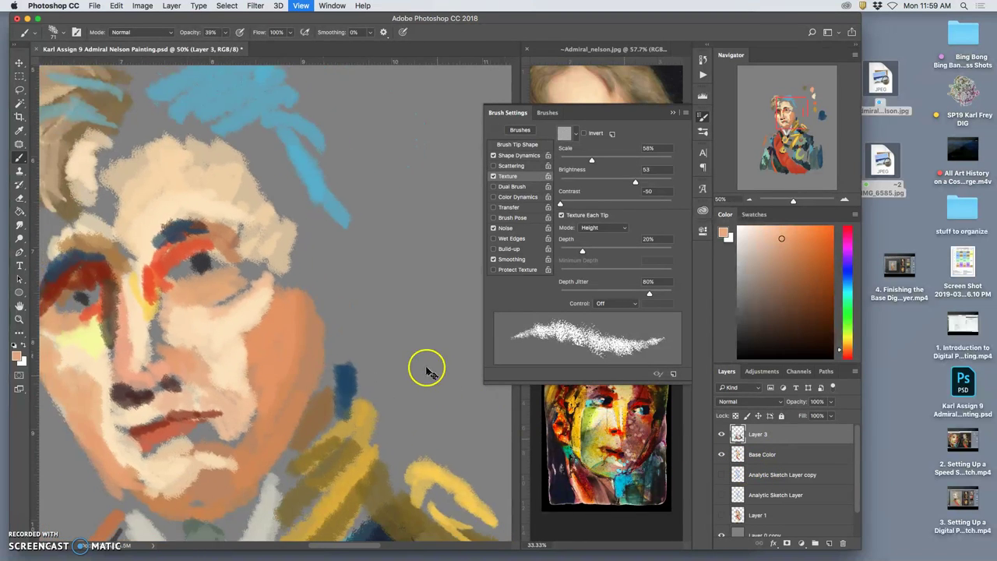
{"action": "mouse_move", "coordinate": [858, 457]}
{"action": "left_mouse_down"}
{"action": "mouse_move", "coordinate": [857, 492]}
{"action": "mouse_move", "coordinate": [859, 449]}
{"action": "left_mouse_up"}
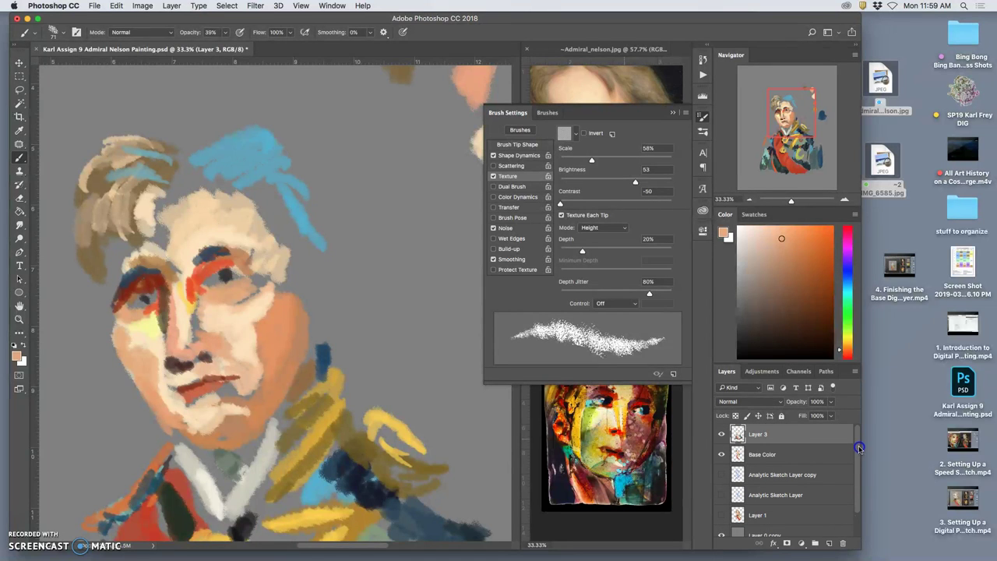
{"action": "left_click", "coordinate": [721, 455]}
{"action": "left_click", "coordinate": [721, 454]}
{"action": "left_click", "coordinate": [721, 436]}
{"action": "left_click", "coordinate": [722, 437]}
{"action": "left_click", "coordinate": [722, 515]}
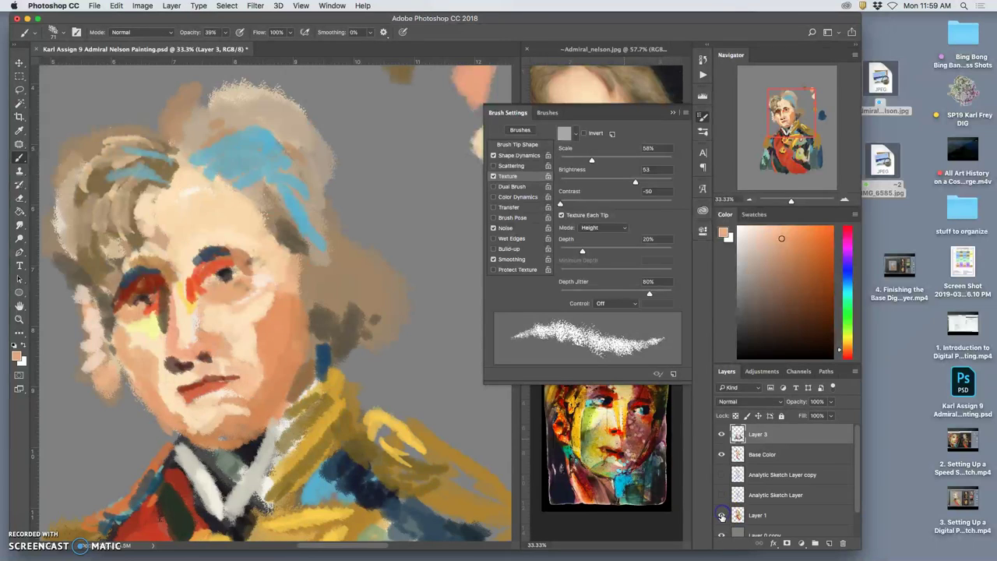
{"action": "mouse_move", "coordinate": [856, 464]}
{"action": "left_mouse_down"}
{"action": "mouse_move", "coordinate": [857, 476]}
{"action": "mouse_move", "coordinate": [858, 445]}
{"action": "left_mouse_up"}
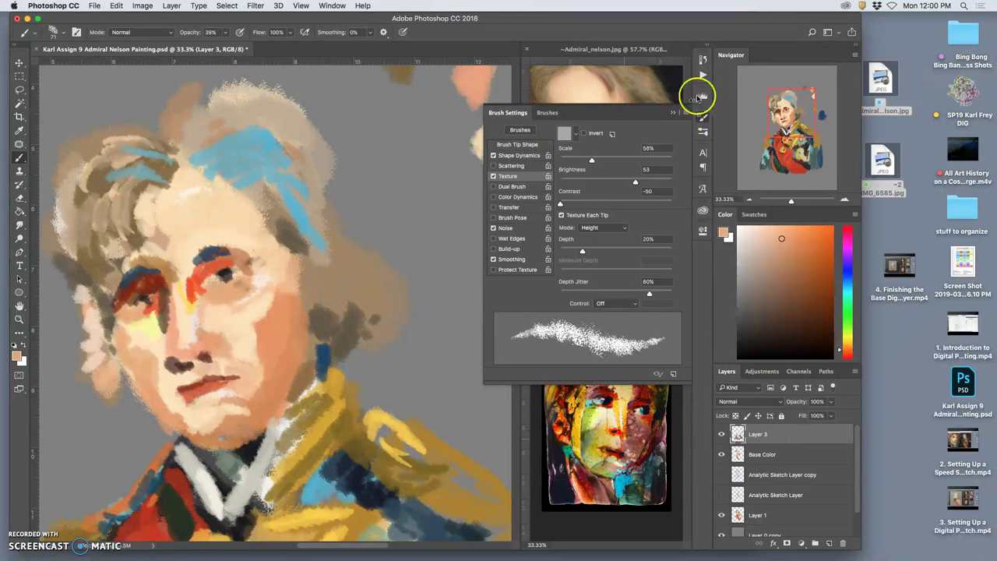
Step: Revert the document history to the last brush stroke, restoring the deleted Refined Painting and Base Painting layers
{"action": "left_click", "coordinate": [703, 61]}
{"action": "left_click", "coordinate": [628, 361]}
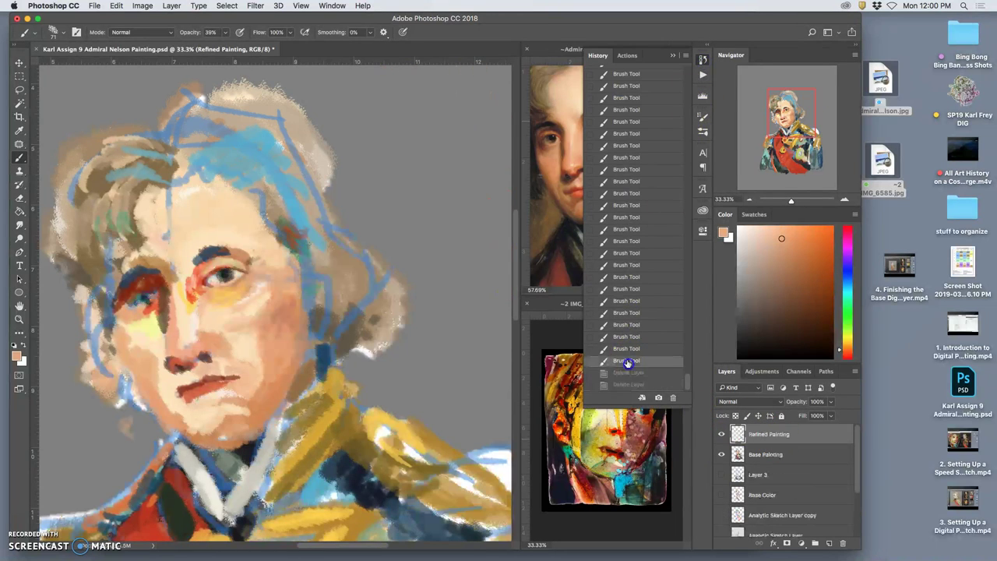
{"action": "left_click", "coordinate": [675, 57]}
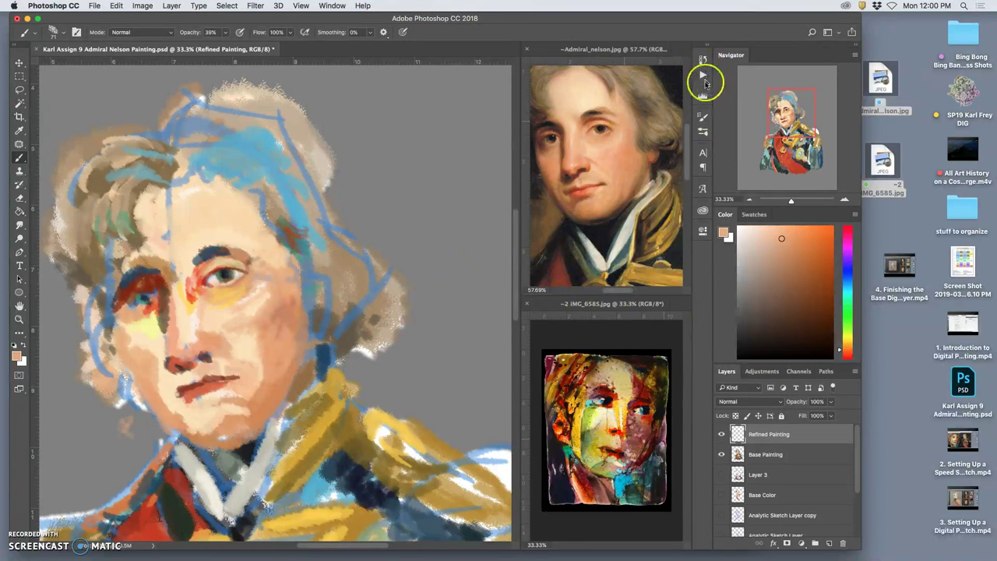
Step: Sample a pale peach from the nose bridge and paint it softly over the tip of the nose at 100% zoom
{"action": "left_click", "coordinate": [701, 119]}
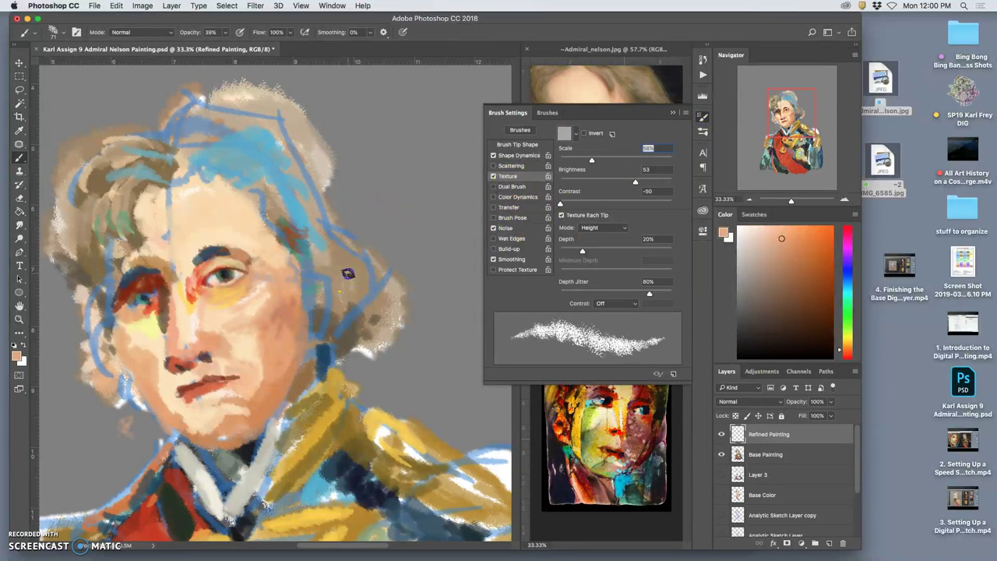
{"action": "left_click", "coordinate": [673, 114]}
{"action": "key", "text": "super+plus"}
{"action": "key", "text": "super+plus"}
{"action": "key", "text": "super+plus"}
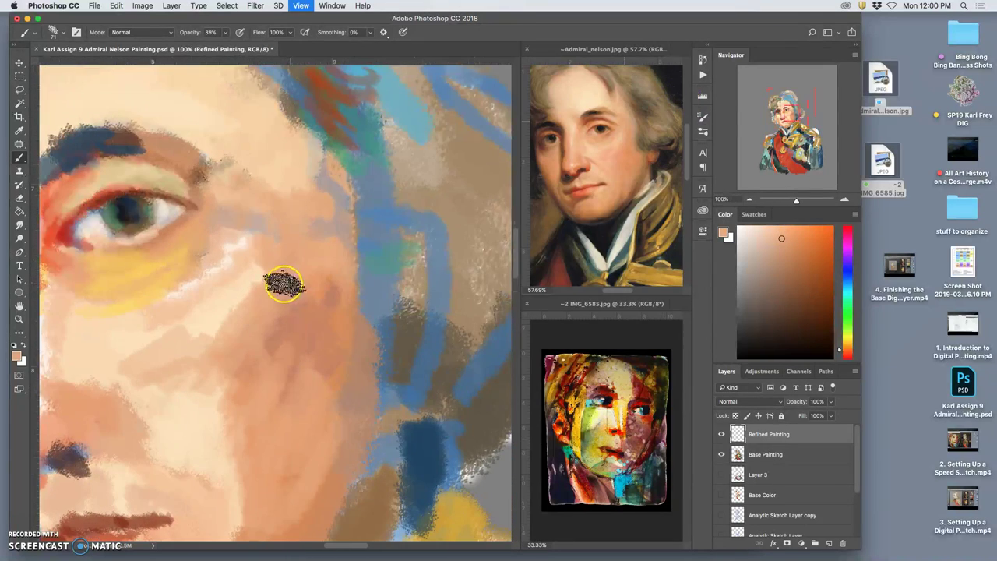
{"action": "left_click_drag", "start_coordinate": [228, 249], "coordinate": [353, 205]}
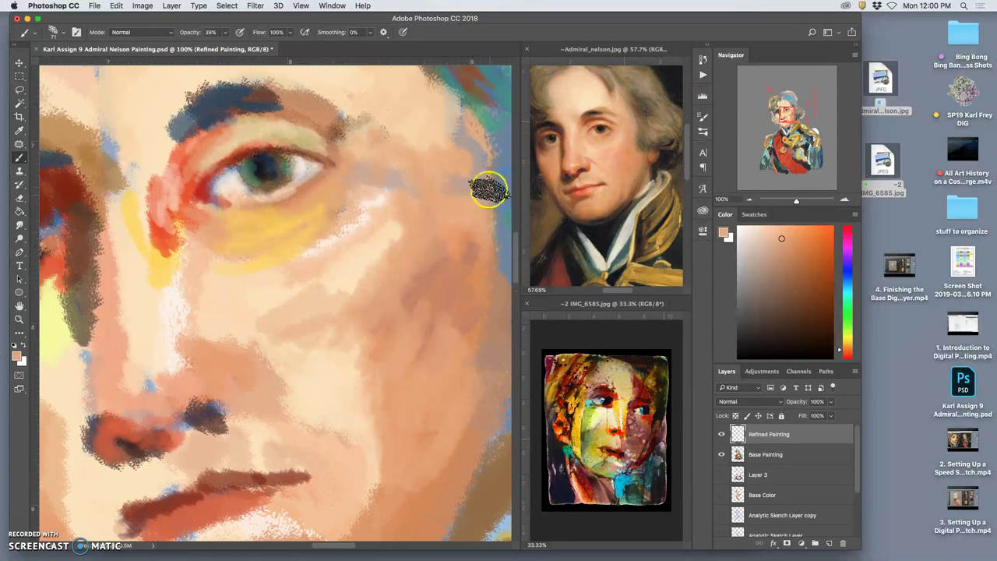
{"action": "left_click", "coordinate": [168, 267], "text": "alt"}
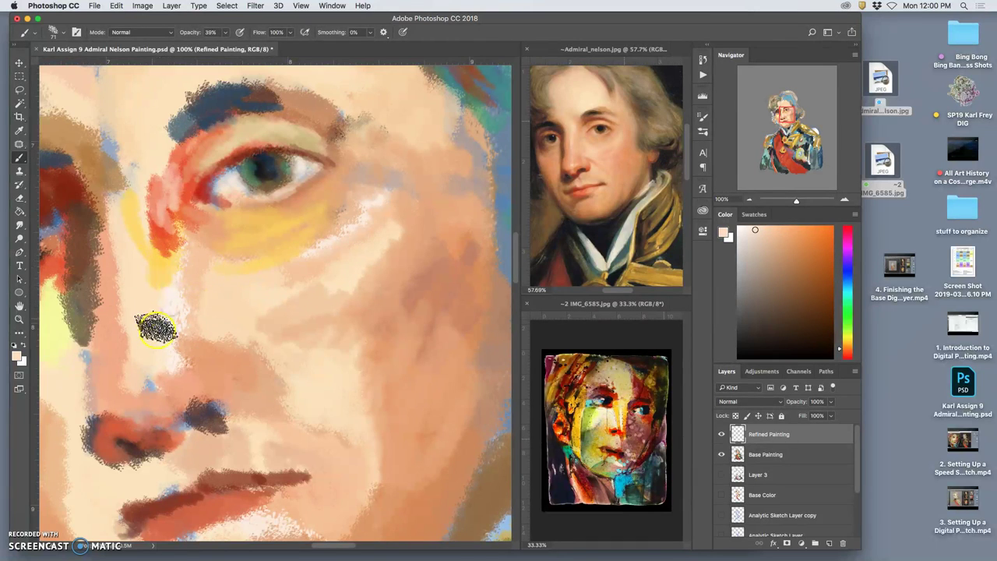
{"action": "left_click_drag", "start_coordinate": [138, 392], "coordinate": [148, 371]}
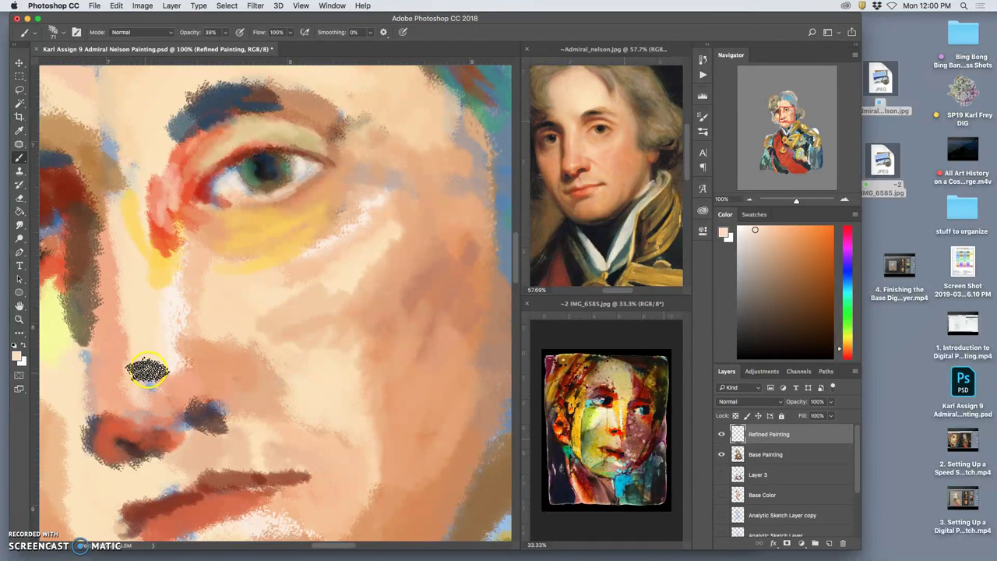
{"action": "mouse_move", "coordinate": [165, 337]}
{"action": "left_mouse_down"}
{"action": "mouse_move", "coordinate": [141, 400]}
{"action": "mouse_move", "coordinate": [129, 393]}
{"action": "mouse_move", "coordinate": [143, 392]}
{"action": "mouse_move", "coordinate": [138, 384]}
{"action": "mouse_move", "coordinate": [133, 408]}
{"action": "mouse_move", "coordinate": [122, 401]}
{"action": "mouse_move", "coordinate": [152, 390]}
{"action": "left_mouse_up"}
Step: Soften the red patch at the right-hand eye's inner corner and the adjoining nose bridge with colours sampled from the face
{"action": "key", "text": "space"}
{"action": "left_click_drag", "start_coordinate": [239, 309], "coordinate": [358, 268]}
{"action": "left_click", "coordinate": [285, 193]}
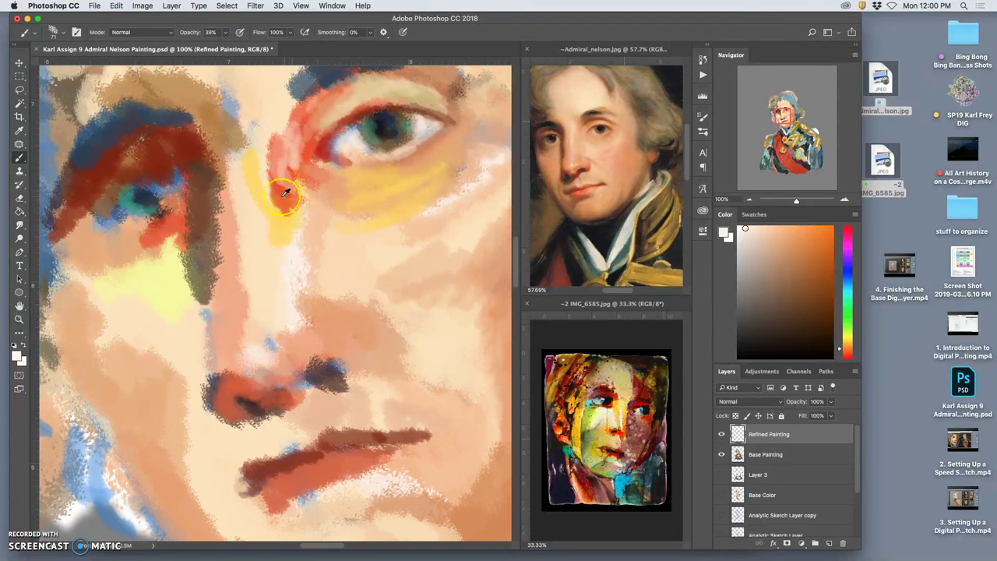
{"action": "left_click", "coordinate": [286, 193], "text": "alt"}
{"action": "mouse_move", "coordinate": [230, 195]}
{"action": "left_mouse_down"}
{"action": "mouse_move", "coordinate": [201, 145]}
{"action": "mouse_move", "coordinate": [222, 207]}
{"action": "mouse_move", "coordinate": [191, 139]}
{"action": "mouse_move", "coordinate": [210, 150]}
{"action": "mouse_move", "coordinate": [181, 121]}
{"action": "mouse_move", "coordinate": [200, 123]}
{"action": "mouse_move", "coordinate": [205, 113]}
{"action": "mouse_move", "coordinate": [228, 143]}
{"action": "mouse_move", "coordinate": [243, 99]}
{"action": "mouse_move", "coordinate": [237, 156]}
{"action": "mouse_move", "coordinate": [233, 126]}
{"action": "mouse_move", "coordinate": [226, 152]}
{"action": "mouse_move", "coordinate": [238, 103]}
{"action": "mouse_move", "coordinate": [224, 85]}
{"action": "mouse_move", "coordinate": [191, 119]}
{"action": "mouse_move", "coordinate": [169, 90]}
{"action": "mouse_move", "coordinate": [207, 146]}
{"action": "mouse_move", "coordinate": [215, 138]}
{"action": "mouse_move", "coordinate": [226, 172]}
{"action": "mouse_move", "coordinate": [212, 142]}
{"action": "mouse_move", "coordinate": [184, 142]}
{"action": "mouse_move", "coordinate": [225, 88]}
{"action": "mouse_move", "coordinate": [187, 109]}
{"action": "mouse_move", "coordinate": [158, 75]}
{"action": "mouse_move", "coordinate": [99, 107]}
{"action": "mouse_move", "coordinate": [79, 101]}
{"action": "mouse_move", "coordinate": [92, 91]}
{"action": "mouse_move", "coordinate": [83, 117]}
{"action": "mouse_move", "coordinate": [173, 111]}
{"action": "mouse_move", "coordinate": [223, 128]}
{"action": "mouse_move", "coordinate": [239, 118]}
{"action": "mouse_move", "coordinate": [242, 144]}
{"action": "mouse_move", "coordinate": [278, 202]}
{"action": "mouse_move", "coordinate": [286, 143]}
{"action": "mouse_move", "coordinate": [275, 170]}
{"action": "mouse_move", "coordinate": [288, 187]}
{"action": "mouse_move", "coordinate": [294, 166]}
{"action": "mouse_move", "coordinate": [289, 206]}
{"action": "mouse_move", "coordinate": [312, 221]}
{"action": "mouse_move", "coordinate": [306, 205]}
{"action": "left_mouse_up"}
{"action": "left_click", "coordinate": [222, 204], "text": "alt"}
{"action": "left_click", "coordinate": [237, 156], "text": "alt"}
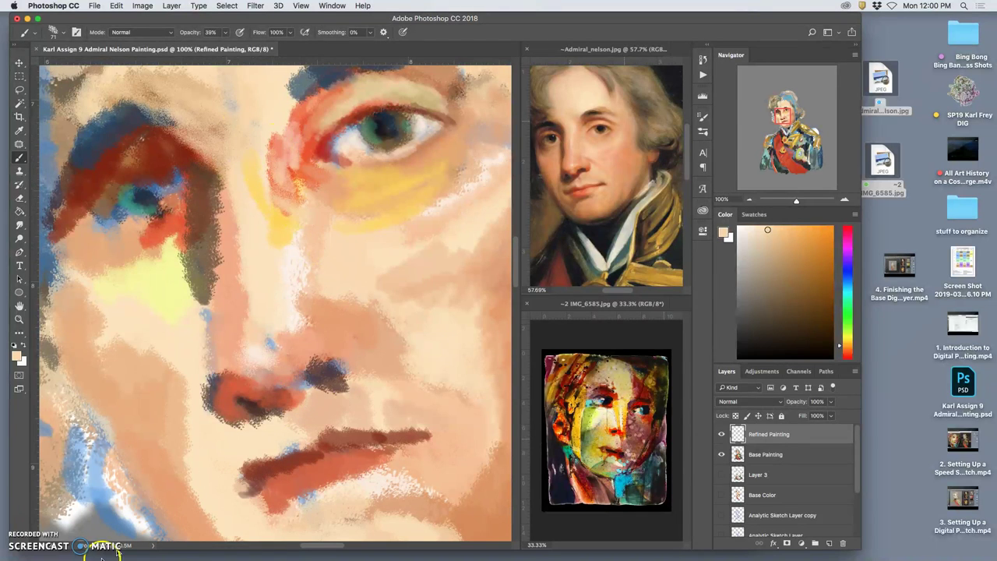
Step: Sample the under-eye yellow and a pale peach, and blend them below the inner corner of the right-hand eye
{"action": "left_click", "coordinate": [347, 181]}
{"action": "left_click", "coordinate": [380, 193], "text": "alt"}
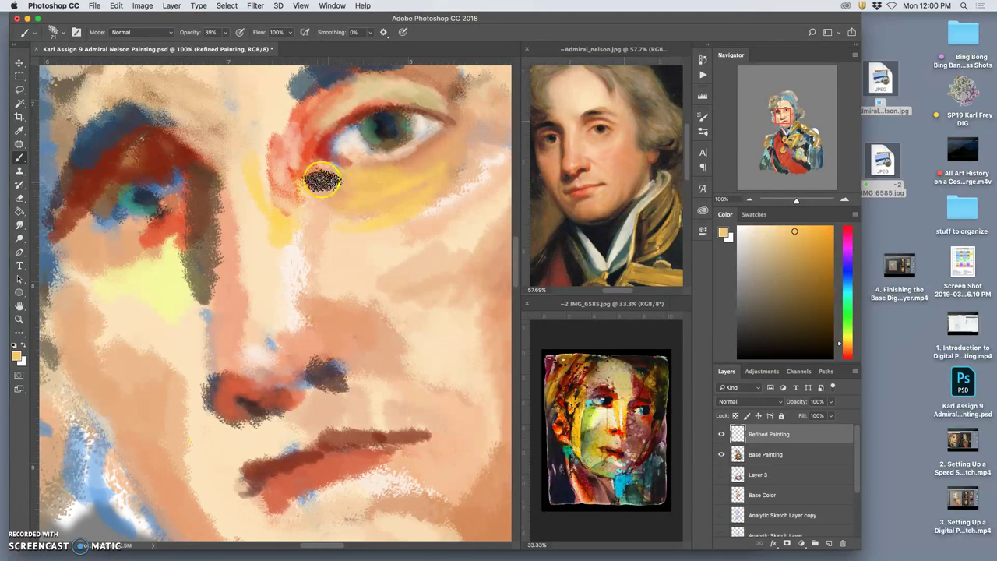
{"action": "mouse_move", "coordinate": [323, 162]}
{"action": "left_mouse_down"}
{"action": "mouse_move", "coordinate": [346, 171]}
{"action": "mouse_move", "coordinate": [356, 241]}
{"action": "mouse_move", "coordinate": [335, 209]}
{"action": "left_mouse_up"}
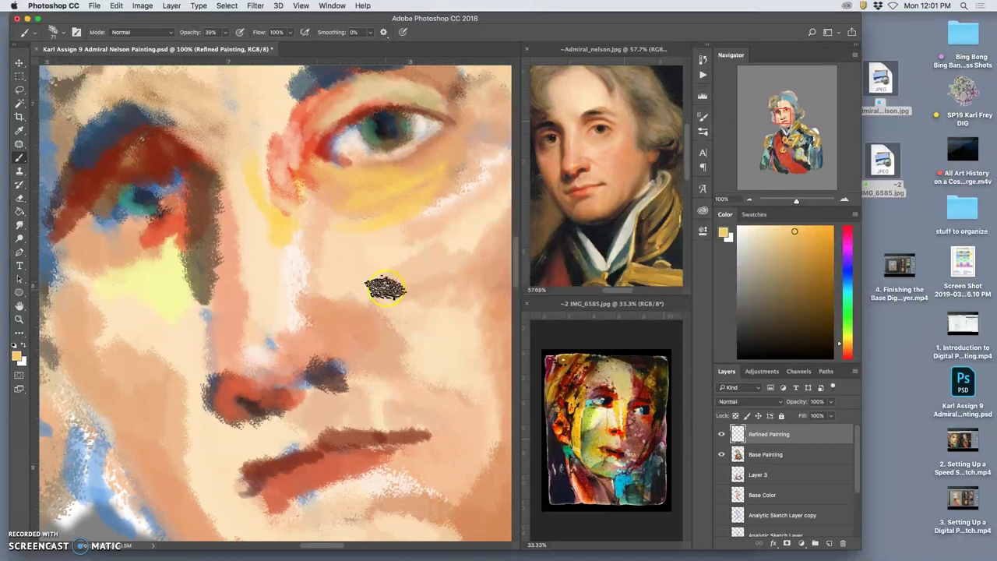
{"action": "left_click", "coordinate": [365, 267], "text": "alt"}
{"action": "mouse_move", "coordinate": [308, 199]}
{"action": "left_mouse_down"}
{"action": "mouse_move", "coordinate": [291, 162]}
{"action": "mouse_move", "coordinate": [323, 193]}
{"action": "left_mouse_up"}
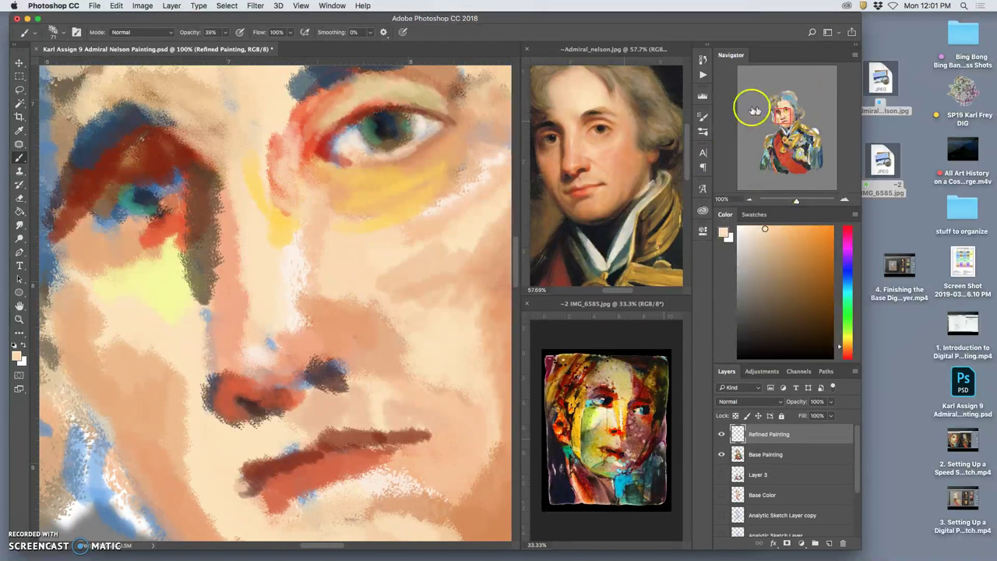
Step: Sample the pale grey of the right-hand eye's white and glaze it over the yellow area beneath that eye
{"action": "left_click", "coordinate": [395, 175], "text": "alt"}
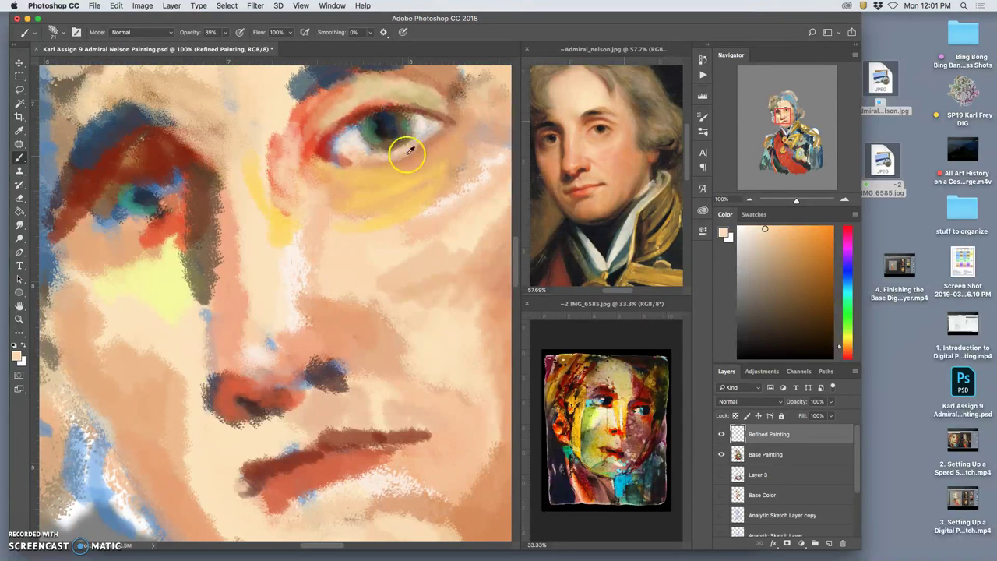
{"action": "left_click", "coordinate": [427, 127], "text": "alt"}
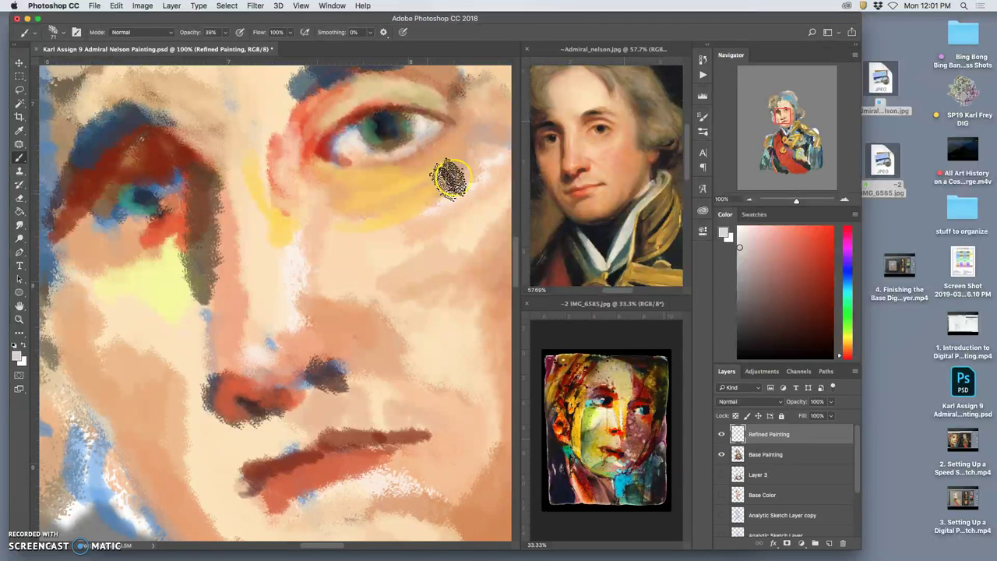
{"action": "mouse_move", "coordinate": [339, 187]}
{"action": "left_mouse_down"}
{"action": "mouse_move", "coordinate": [399, 181]}
{"action": "mouse_move", "coordinate": [357, 185]}
{"action": "mouse_move", "coordinate": [448, 148]}
{"action": "mouse_move", "coordinate": [333, 188]}
{"action": "mouse_move", "coordinate": [456, 157]}
{"action": "left_mouse_up"}
{"action": "mouse_move", "coordinate": [357, 207]}
{"action": "left_mouse_down"}
{"action": "mouse_move", "coordinate": [374, 205]}
{"action": "mouse_move", "coordinate": [322, 223]}
{"action": "mouse_move", "coordinate": [396, 223]}
{"action": "mouse_move", "coordinate": [361, 236]}
{"action": "left_mouse_up"}
Step: Sample a pale peach skin tone and blend it down the right-hand side of the nose and into the adjacent cheek
{"action": "left_click", "coordinate": [328, 262], "text": "alt"}
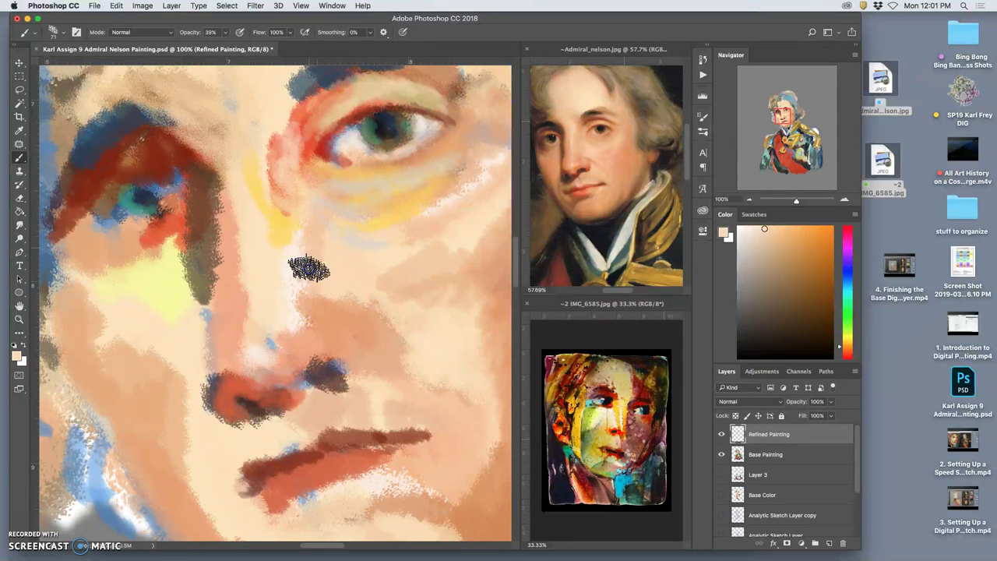
{"action": "mouse_move", "coordinate": [304, 288]}
{"action": "left_mouse_down"}
{"action": "mouse_move", "coordinate": [273, 314]}
{"action": "mouse_move", "coordinate": [304, 275]}
{"action": "mouse_move", "coordinate": [323, 284]}
{"action": "mouse_move", "coordinate": [315, 310]}
{"action": "mouse_move", "coordinate": [319, 298]}
{"action": "mouse_move", "coordinate": [358, 329]}
{"action": "mouse_move", "coordinate": [354, 338]}
{"action": "mouse_move", "coordinate": [315, 310]}
{"action": "mouse_move", "coordinate": [375, 334]}
{"action": "left_mouse_up"}
{"action": "left_click_drag", "start_coordinate": [456, 377], "coordinate": [435, 394]}
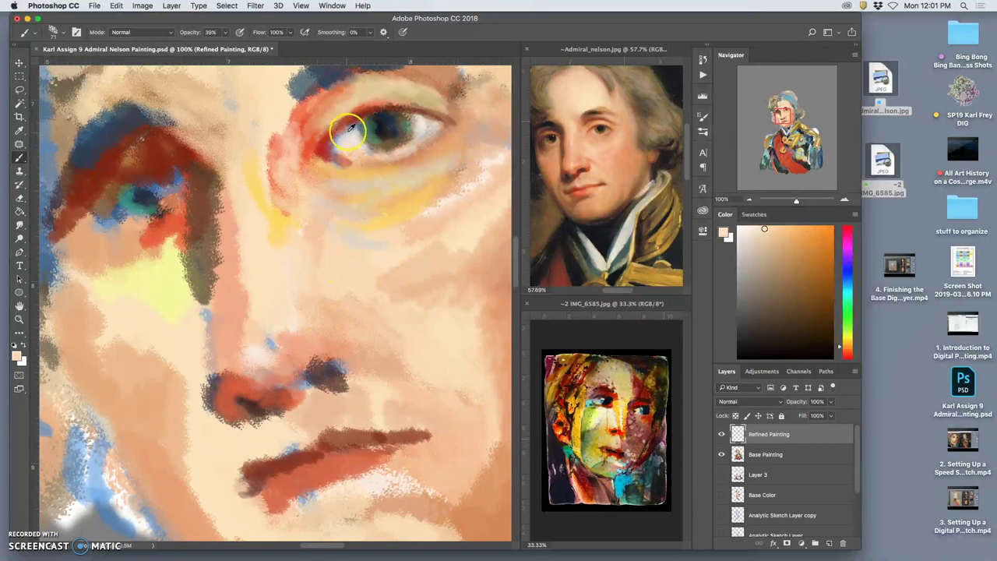
Step: Shape the right-hand nostril wing in reddish brown and add a brown shadow above it, softened with sampled peach
{"action": "mouse_move", "coordinate": [341, 333]}
{"action": "left_mouse_down"}
{"action": "mouse_move", "coordinate": [347, 361]}
{"action": "mouse_move", "coordinate": [333, 335]}
{"action": "mouse_move", "coordinate": [345, 362]}
{"action": "mouse_move", "coordinate": [331, 335]}
{"action": "mouse_move", "coordinate": [347, 373]}
{"action": "mouse_move", "coordinate": [326, 329]}
{"action": "mouse_move", "coordinate": [353, 363]}
{"action": "mouse_move", "coordinate": [326, 325]}
{"action": "mouse_move", "coordinate": [356, 344]}
{"action": "mouse_move", "coordinate": [358, 372]}
{"action": "mouse_move", "coordinate": [346, 385]}
{"action": "mouse_move", "coordinate": [320, 385]}
{"action": "mouse_move", "coordinate": [345, 392]}
{"action": "mouse_move", "coordinate": [312, 396]}
{"action": "mouse_move", "coordinate": [356, 387]}
{"action": "mouse_move", "coordinate": [366, 360]}
{"action": "mouse_move", "coordinate": [300, 387]}
{"action": "mouse_move", "coordinate": [308, 349]}
{"action": "mouse_move", "coordinate": [307, 367]}
{"action": "mouse_move", "coordinate": [329, 364]}
{"action": "mouse_move", "coordinate": [298, 365]}
{"action": "left_mouse_up"}
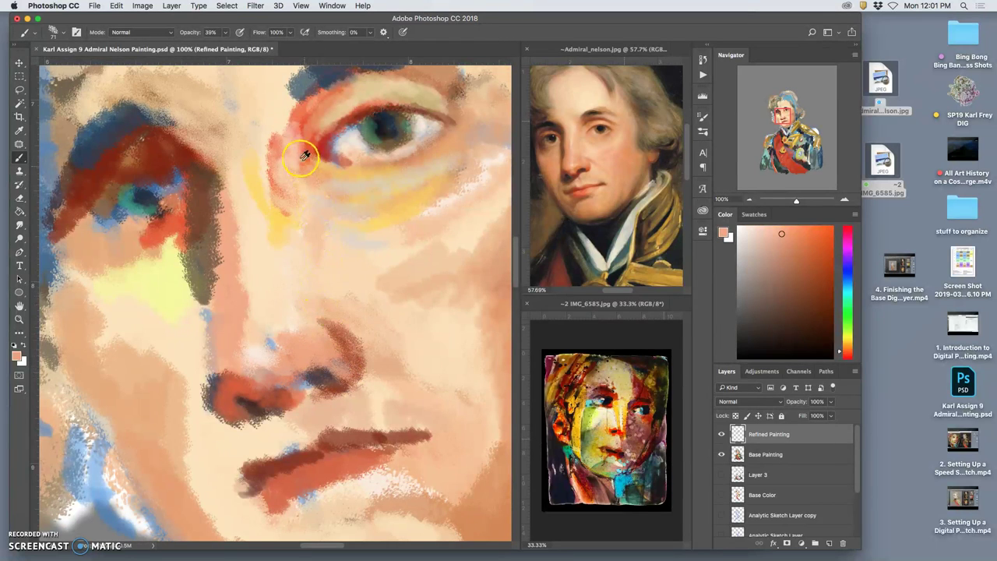
{"action": "left_click", "coordinate": [205, 206], "text": "alt"}
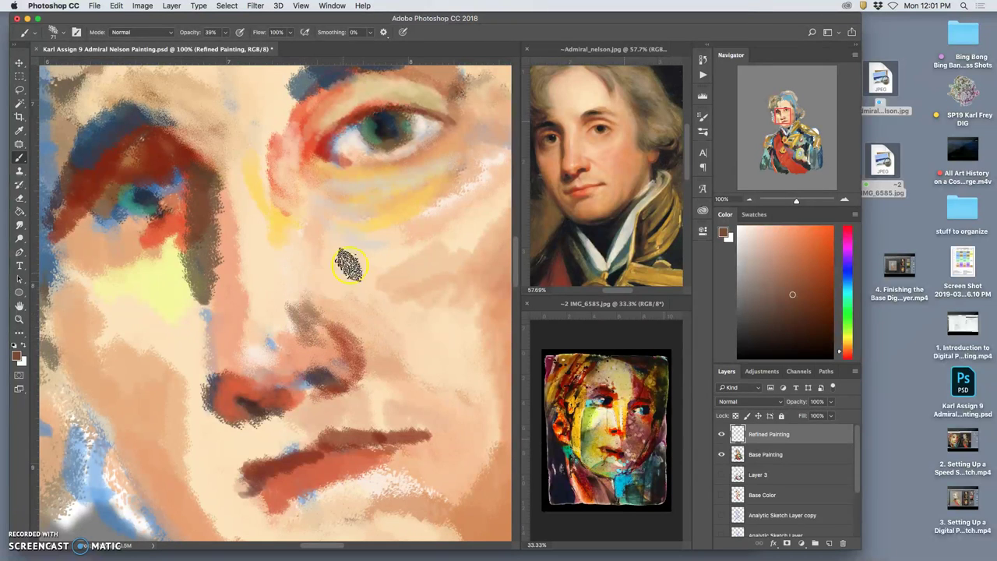
{"action": "left_click", "coordinate": [362, 302], "text": "alt"}
{"action": "mouse_move", "coordinate": [317, 317]}
{"action": "left_mouse_down"}
{"action": "mouse_move", "coordinate": [292, 324]}
{"action": "mouse_move", "coordinate": [322, 310]}
{"action": "mouse_move", "coordinate": [320, 338]}
{"action": "left_mouse_up"}
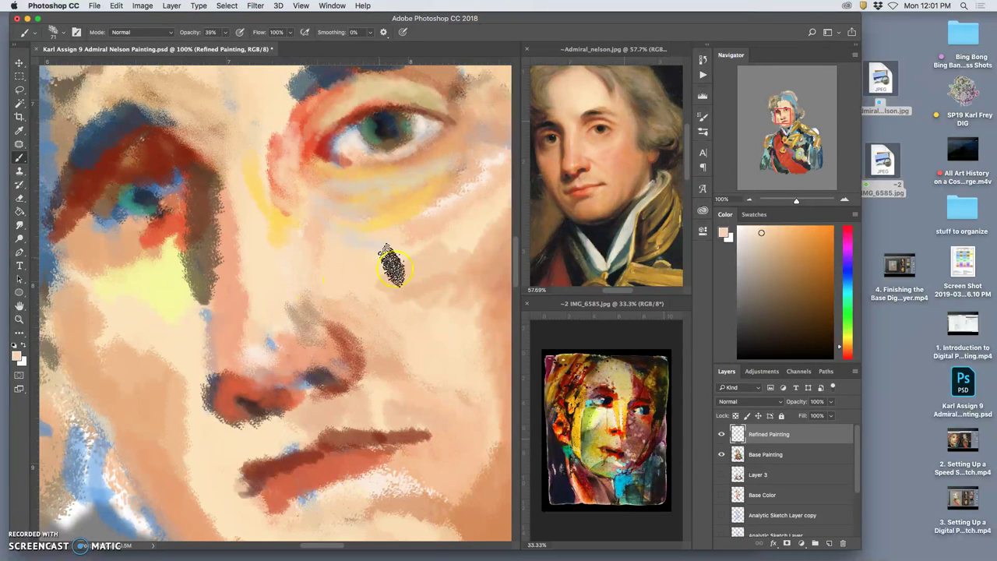
{"action": "left_click", "coordinate": [326, 354], "text": "alt"}
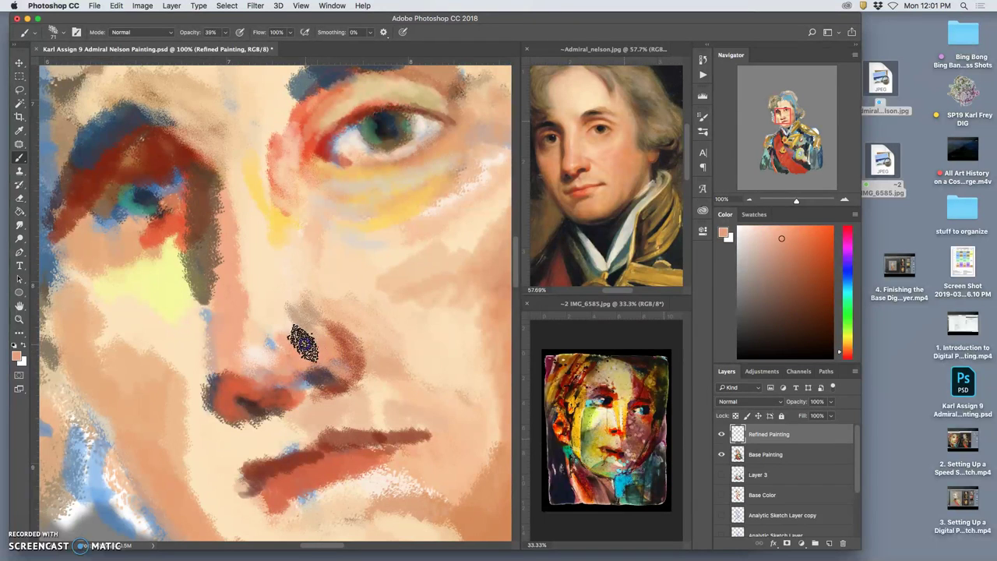
Step: Sample a reddish tan, paint a shadow down the right-hand side of the nose, and soften its edge with sampled pale peach
{"action": "left_click", "coordinate": [173, 204], "text": "alt"}
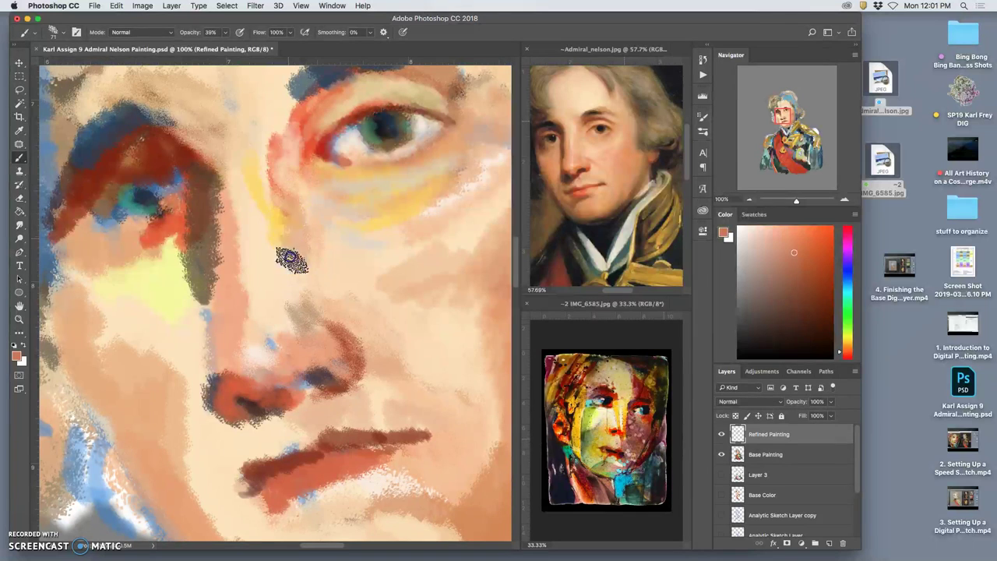
{"action": "mouse_move", "coordinate": [293, 199]}
{"action": "left_mouse_down"}
{"action": "mouse_move", "coordinate": [314, 285]}
{"action": "mouse_move", "coordinate": [276, 307]}
{"action": "mouse_move", "coordinate": [268, 265]}
{"action": "mouse_move", "coordinate": [285, 257]}
{"action": "mouse_move", "coordinate": [296, 319]}
{"action": "left_mouse_up"}
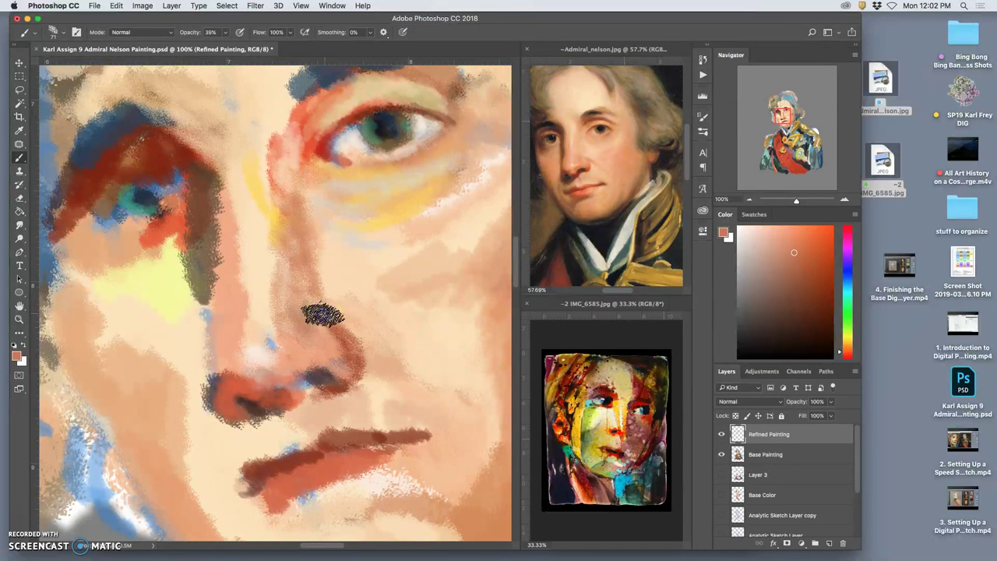
{"action": "left_click", "coordinate": [383, 319], "text": "alt"}
{"action": "left_click", "coordinate": [340, 243]}
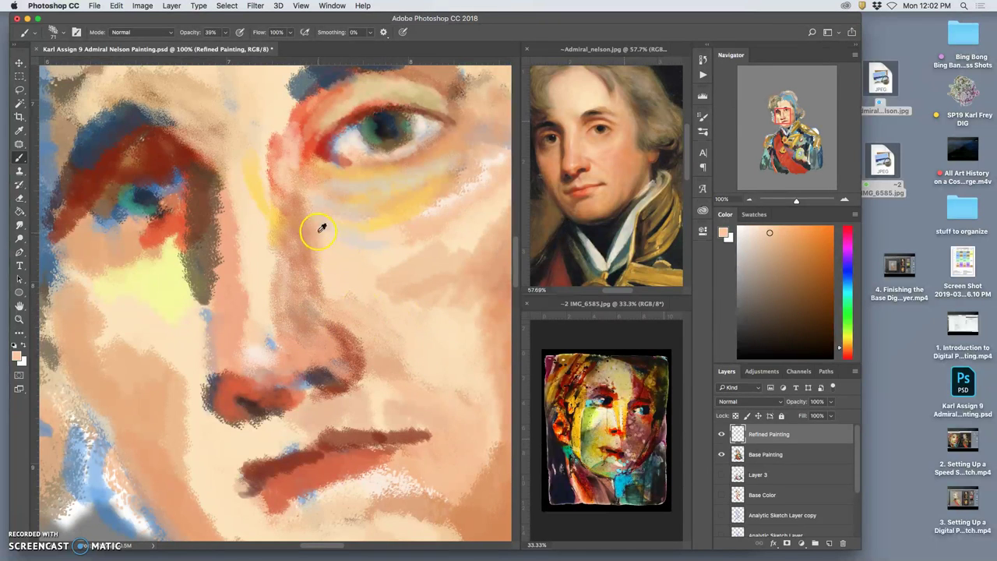
Step: Sample the red near the right-hand eye's inner corner, add a red accent above the right-hand nostril, and sample pale peach
{"action": "left_click", "coordinate": [318, 133], "text": "alt"}
{"action": "left_click", "coordinate": [314, 312]}
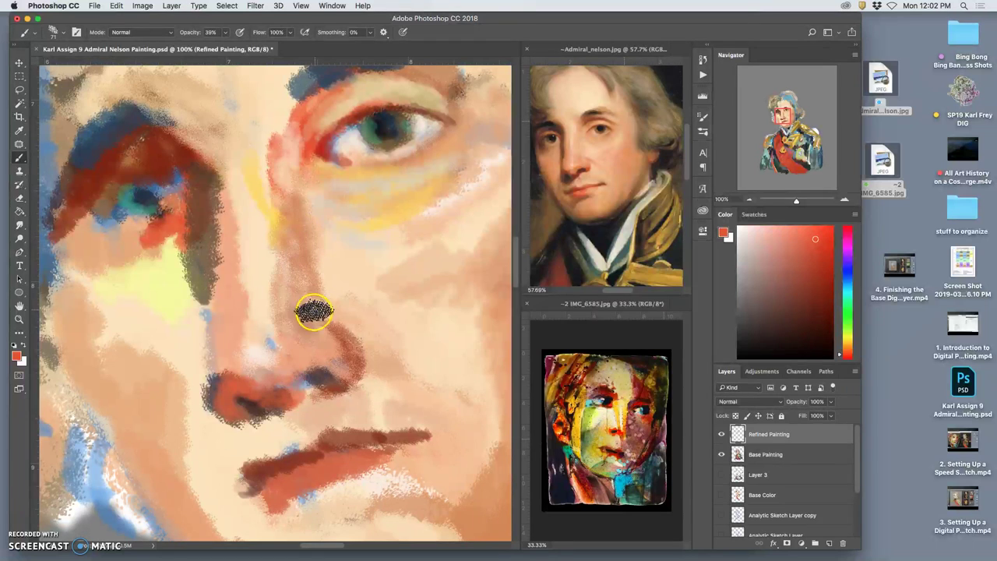
{"action": "mouse_move", "coordinate": [304, 303]}
{"action": "left_mouse_down"}
{"action": "mouse_move", "coordinate": [357, 374]}
{"action": "mouse_move", "coordinate": [360, 350]}
{"action": "mouse_move", "coordinate": [372, 360]}
{"action": "mouse_move", "coordinate": [353, 354]}
{"action": "mouse_move", "coordinate": [342, 383]}
{"action": "mouse_move", "coordinate": [355, 354]}
{"action": "mouse_move", "coordinate": [341, 379]}
{"action": "mouse_move", "coordinate": [336, 333]}
{"action": "mouse_move", "coordinate": [383, 354]}
{"action": "mouse_move", "coordinate": [402, 343]}
{"action": "mouse_move", "coordinate": [323, 347]}
{"action": "mouse_move", "coordinate": [324, 337]}
{"action": "mouse_move", "coordinate": [343, 363]}
{"action": "mouse_move", "coordinate": [322, 336]}
{"action": "mouse_move", "coordinate": [344, 361]}
{"action": "mouse_move", "coordinate": [351, 354]}
{"action": "mouse_move", "coordinate": [330, 391]}
{"action": "mouse_move", "coordinate": [318, 337]}
{"action": "mouse_move", "coordinate": [348, 355]}
{"action": "left_mouse_up"}
{"action": "left_click", "coordinate": [384, 351], "text": "alt"}
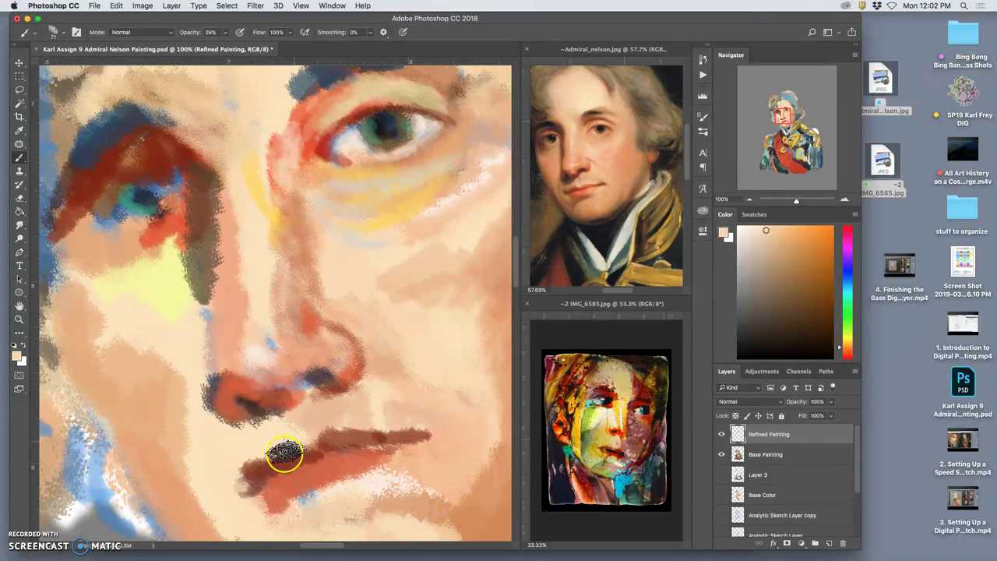
Step: Blend sampled peach and warm orange tones over the nose tip, along the bridge and up between the eyes
{"action": "mouse_move", "coordinate": [300, 330]}
{"action": "left_mouse_down"}
{"action": "mouse_move", "coordinate": [292, 357]}
{"action": "mouse_move", "coordinate": [280, 333]}
{"action": "mouse_move", "coordinate": [269, 378]}
{"action": "mouse_move", "coordinate": [244, 359]}
{"action": "mouse_move", "coordinate": [226, 377]}
{"action": "mouse_move", "coordinate": [232, 364]}
{"action": "mouse_move", "coordinate": [258, 375]}
{"action": "mouse_move", "coordinate": [223, 311]}
{"action": "mouse_move", "coordinate": [221, 352]}
{"action": "mouse_move", "coordinate": [237, 314]}
{"action": "mouse_move", "coordinate": [241, 324]}
{"action": "left_mouse_up"}
{"action": "mouse_move", "coordinate": [238, 240]}
{"action": "left_mouse_down"}
{"action": "mouse_move", "coordinate": [243, 209]}
{"action": "mouse_move", "coordinate": [246, 307]}
{"action": "left_mouse_up"}
{"action": "mouse_move", "coordinate": [247, 218]}
{"action": "left_mouse_down"}
{"action": "mouse_move", "coordinate": [243, 249]}
{"action": "mouse_move", "coordinate": [255, 150]}
{"action": "mouse_move", "coordinate": [253, 187]}
{"action": "mouse_move", "coordinate": [257, 163]}
{"action": "mouse_move", "coordinate": [265, 232]}
{"action": "mouse_move", "coordinate": [267, 189]}
{"action": "mouse_move", "coordinate": [275, 232]}
{"action": "mouse_move", "coordinate": [260, 285]}
{"action": "mouse_move", "coordinate": [280, 115]}
{"action": "mouse_move", "coordinate": [263, 187]}
{"action": "mouse_move", "coordinate": [363, 165]}
{"action": "left_mouse_up"}
{"action": "left_click", "coordinate": [264, 205], "text": "alt"}
{"action": "left_click", "coordinate": [390, 215], "text": "alt"}
{"action": "left_click_drag", "start_coordinate": [247, 110], "coordinate": [238, 104]}
{"action": "left_click", "coordinate": [310, 120], "text": "alt"}
{"action": "mouse_move", "coordinate": [265, 139]}
{"action": "left_mouse_down"}
{"action": "mouse_move", "coordinate": [301, 95]}
{"action": "mouse_move", "coordinate": [278, 155]}
{"action": "left_mouse_up"}
{"action": "left_click", "coordinate": [271, 215], "text": "alt"}
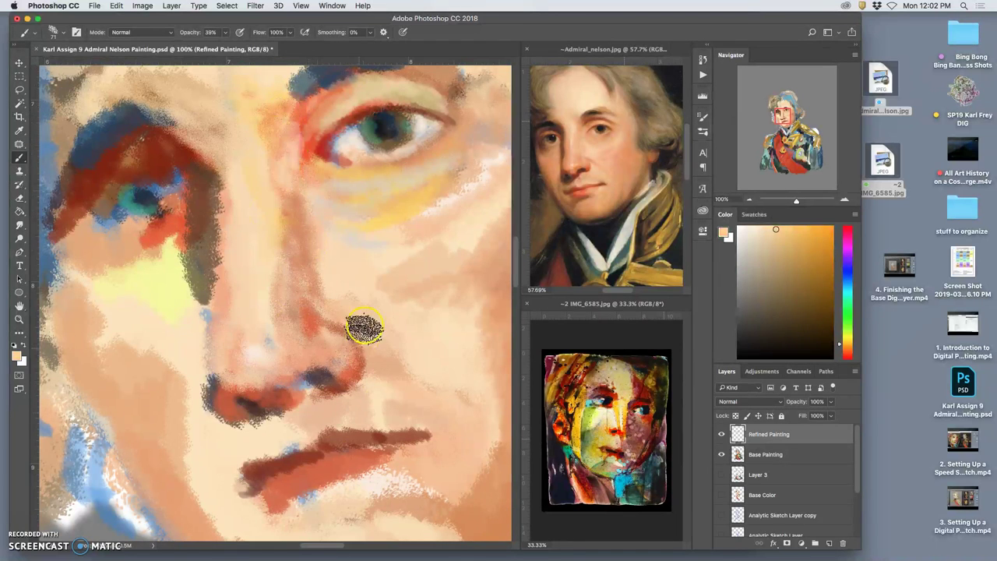
Step: Blend pale peach around the inner corner and lower lid of the right-hand eye, and sample a warm tan for the upper lid
{"action": "mouse_move", "coordinate": [385, 267]}
{"action": "left_mouse_down"}
{"action": "mouse_move", "coordinate": [378, 396]}
{"action": "mouse_move", "coordinate": [350, 350]}
{"action": "left_mouse_up"}
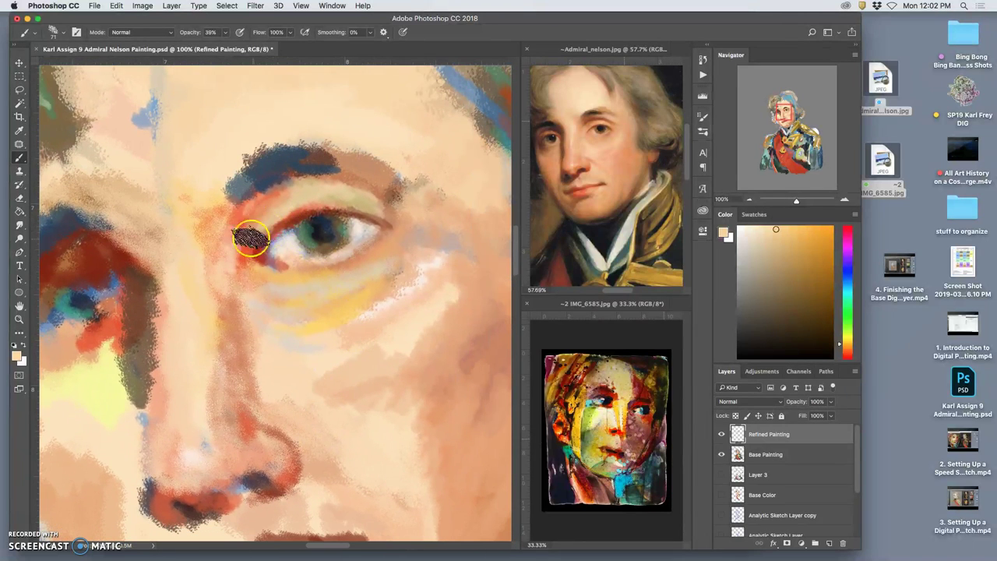
{"action": "left_click_drag", "start_coordinate": [243, 254], "coordinate": [254, 240]}
{"action": "left_click_drag", "start_coordinate": [304, 273], "coordinate": [329, 270]}
{"action": "left_click", "coordinate": [378, 255], "text": "alt"}
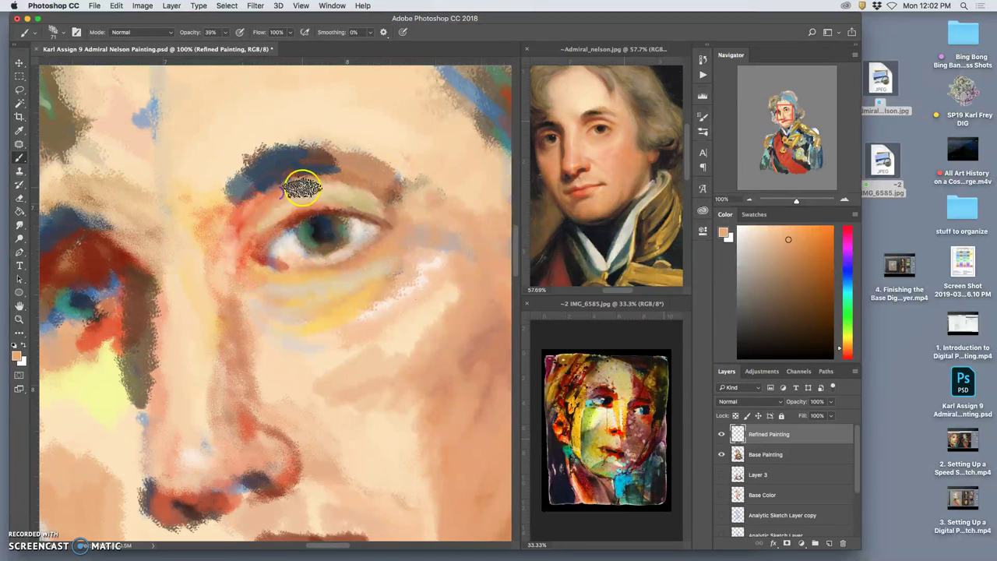
{"action": "scroll", "coordinate": [436, 280], "scroll_direction": "left", "scroll_amount": 5}
{"action": "scroll", "coordinate": [437, 281], "scroll_direction": "down", "scroll_amount": 2}
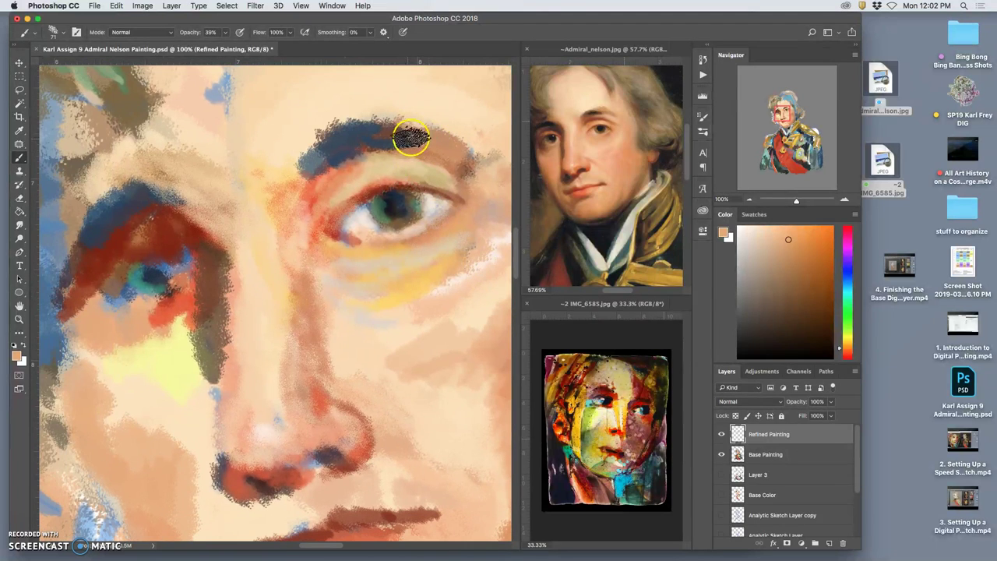
Step: Darken the right-hand eyebrow with the pupil's near-black, extend its outer end with sampled brown, and pick up the brow's dark navy
{"action": "left_click", "coordinate": [394, 201], "text": "alt"}
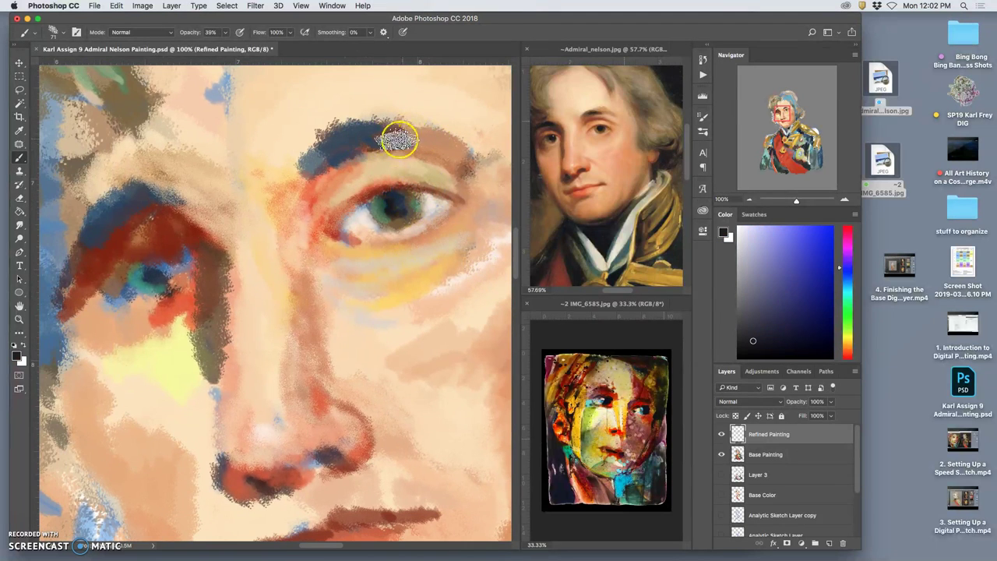
{"action": "mouse_move", "coordinate": [340, 138]}
{"action": "left_mouse_down"}
{"action": "mouse_move", "coordinate": [332, 144]}
{"action": "mouse_move", "coordinate": [383, 131]}
{"action": "mouse_move", "coordinate": [431, 148]}
{"action": "left_mouse_up"}
{"action": "left_click", "coordinate": [428, 123], "text": "alt"}
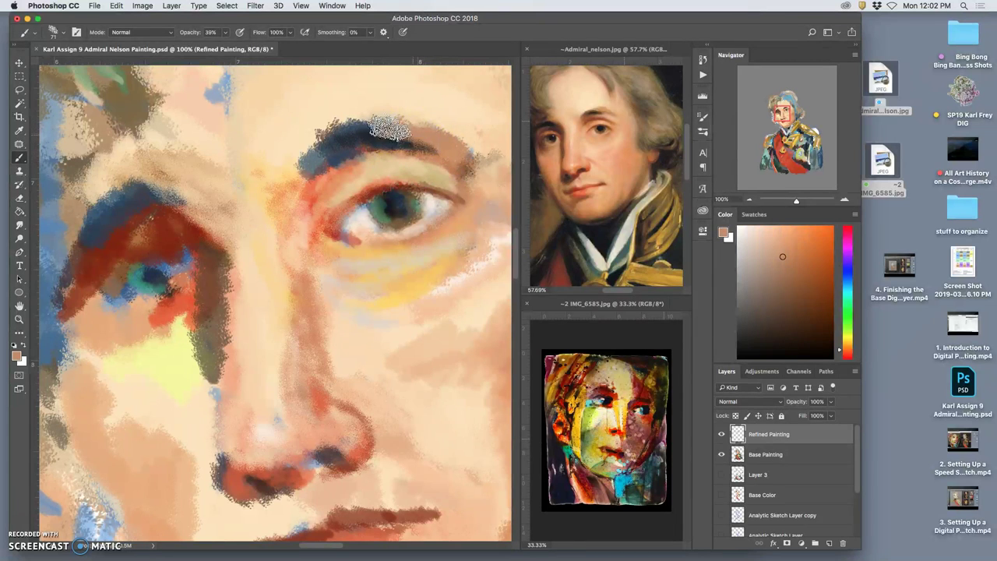
{"action": "mouse_move", "coordinate": [402, 131]}
{"action": "left_mouse_down"}
{"action": "mouse_move", "coordinate": [416, 107]}
{"action": "mouse_move", "coordinate": [387, 135]}
{"action": "mouse_move", "coordinate": [410, 122]}
{"action": "mouse_move", "coordinate": [443, 149]}
{"action": "mouse_move", "coordinate": [425, 142]}
{"action": "mouse_move", "coordinate": [433, 146]}
{"action": "mouse_move", "coordinate": [450, 140]}
{"action": "mouse_move", "coordinate": [485, 166]}
{"action": "mouse_move", "coordinate": [452, 143]}
{"action": "mouse_move", "coordinate": [368, 140]}
{"action": "mouse_move", "coordinate": [388, 128]}
{"action": "mouse_move", "coordinate": [487, 167]}
{"action": "left_mouse_up"}
{"action": "left_click", "coordinate": [489, 173], "text": "alt"}
{"action": "left_click", "coordinate": [367, 141], "text": "alt"}
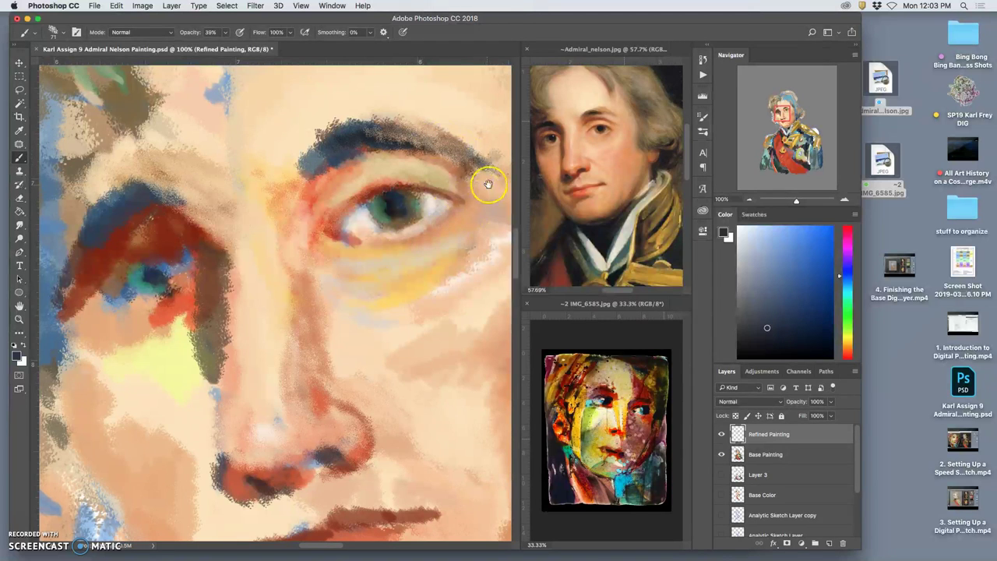
Step: Define the tail of the right-hand eyebrow in dark navy and blend sampled pale peach over the highlight beneath the eye
{"action": "scroll", "coordinate": [468, 183], "scroll_direction": "right", "scroll_amount": 5}
{"action": "mouse_move", "coordinate": [339, 151]}
{"action": "left_mouse_down"}
{"action": "mouse_move", "coordinate": [393, 142]}
{"action": "mouse_move", "coordinate": [364, 162]}
{"action": "mouse_move", "coordinate": [333, 146]}
{"action": "mouse_move", "coordinate": [383, 173]}
{"action": "mouse_move", "coordinate": [375, 147]}
{"action": "mouse_move", "coordinate": [402, 192]}
{"action": "left_mouse_up"}
{"action": "left_click", "coordinate": [392, 133], "text": "alt"}
{"action": "left_click_drag", "start_coordinate": [384, 267], "coordinate": [483, 187]}
{"action": "left_click_drag", "start_coordinate": [353, 318], "coordinate": [307, 454]}
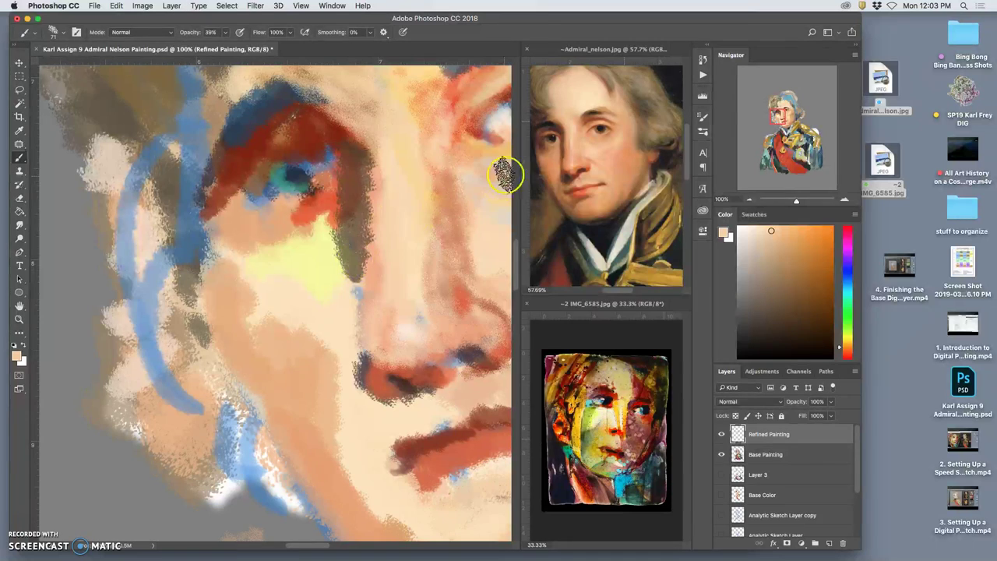
{"action": "left_click_drag", "start_coordinate": [397, 209], "coordinate": [314, 301]}
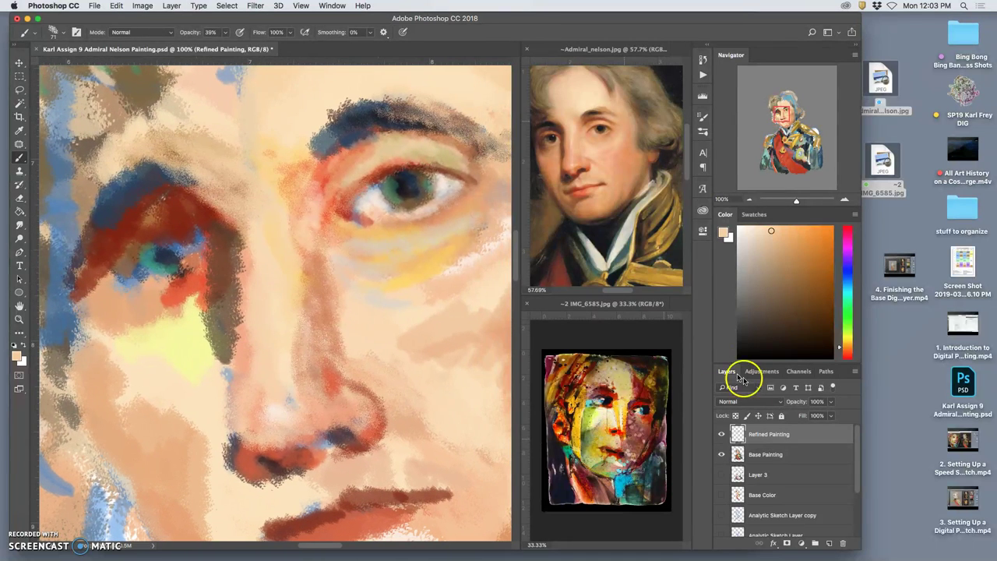
Step: Compare the whole portrait with and without the Refined Painting layer, leaving the layer visible
{"action": "left_click", "coordinate": [721, 434]}
{"action": "left_click", "coordinate": [721, 434]}
{"action": "key", "text": "super+minus"}
{"action": "key", "text": "super+minus"}
{"action": "key", "text": "super+minus"}
{"action": "key", "text": "super+minus"}
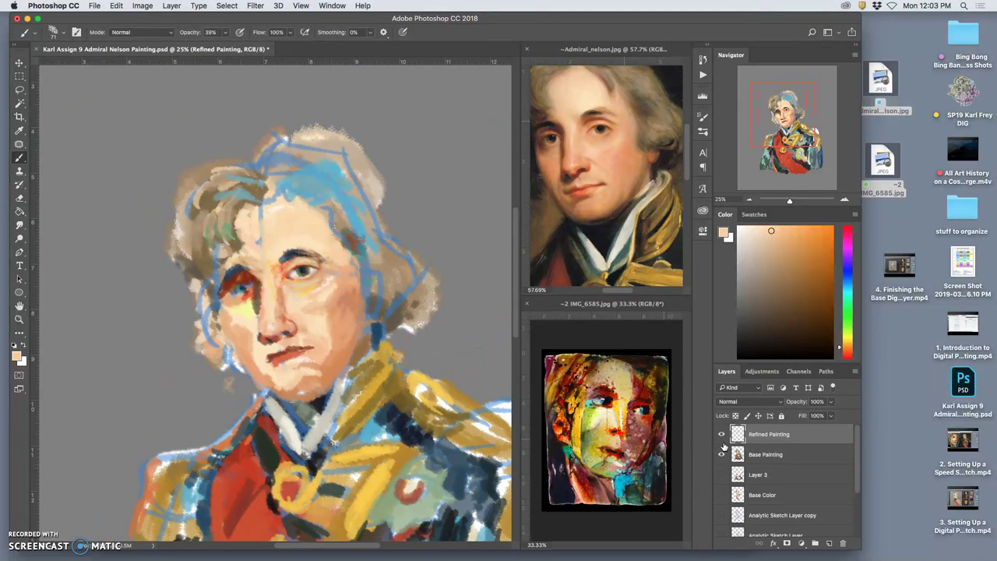
{"action": "left_click", "coordinate": [722, 434]}
{"action": "left_click", "coordinate": [722, 434]}
{"action": "left_click", "coordinate": [722, 434]}
{"action": "left_click", "coordinate": [721, 434]}
{"action": "left_click", "coordinate": [721, 434]}
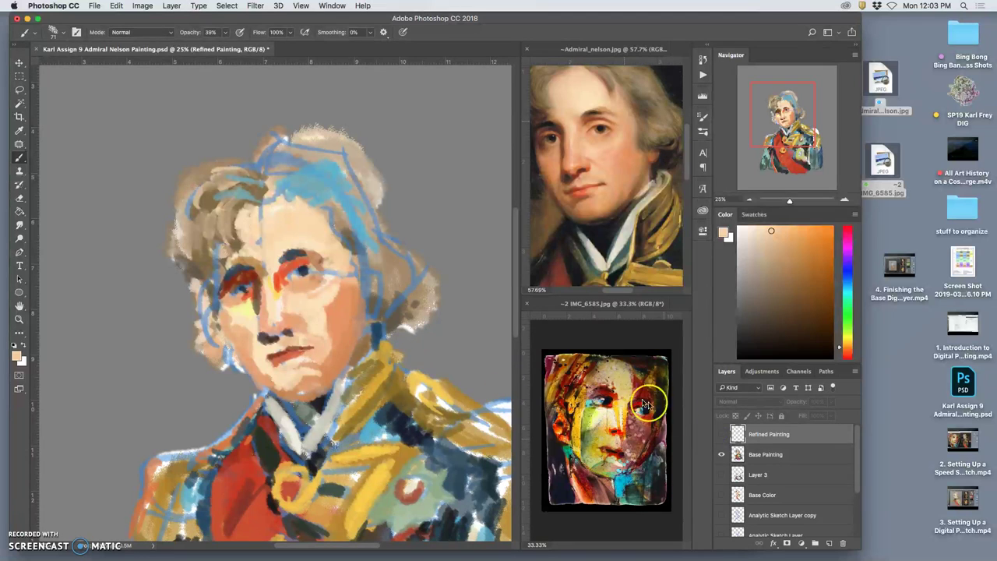
{"action": "left_click", "coordinate": [722, 434]}
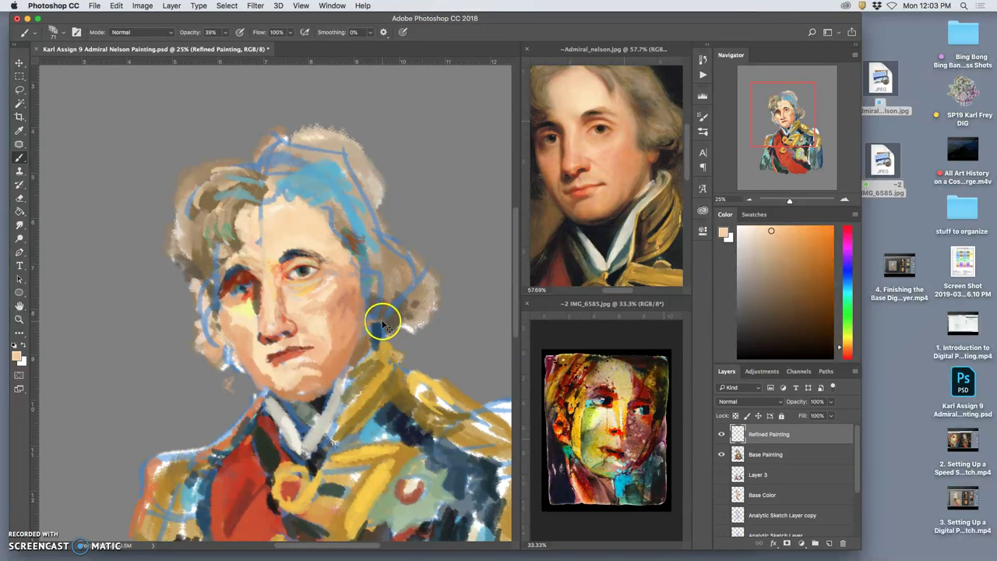
Step: At 50% zoom, sample the right-hand eyelid's tan, glaze it across the left-hand eye, and sample the red beneath that eye
{"action": "key", "text": "super+plus"}
{"action": "key", "text": "super+plus"}
{"action": "key", "text": "super+plus"}
{"action": "mouse_move", "coordinate": [365, 334]}
{"action": "left_mouse_down"}
{"action": "mouse_move", "coordinate": [276, 229]}
{"action": "mouse_move", "coordinate": [270, 249]}
{"action": "left_mouse_up"}
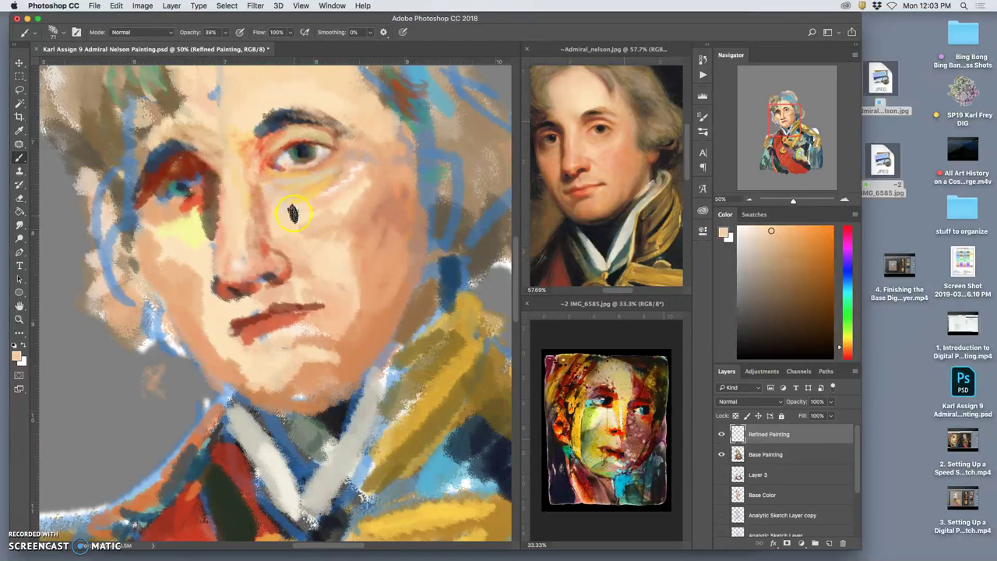
{"action": "left_click", "coordinate": [285, 137], "text": "alt"}
{"action": "mouse_move", "coordinate": [199, 181]}
{"action": "left_mouse_down"}
{"action": "mouse_move", "coordinate": [164, 187]}
{"action": "mouse_move", "coordinate": [179, 168]}
{"action": "mouse_move", "coordinate": [156, 191]}
{"action": "mouse_move", "coordinate": [187, 173]}
{"action": "mouse_move", "coordinate": [157, 187]}
{"action": "left_mouse_up"}
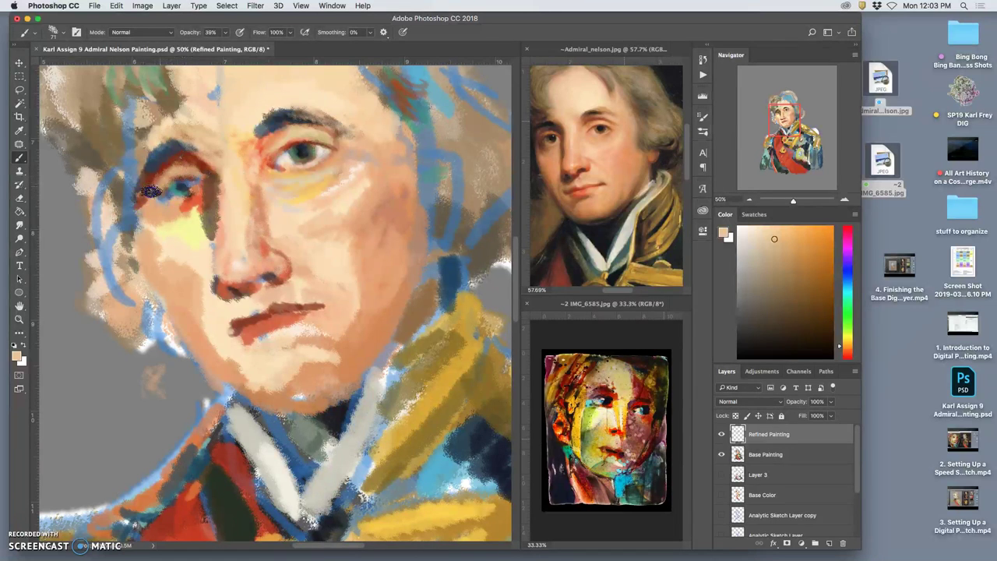
{"action": "left_click", "coordinate": [193, 203], "text": "alt"}
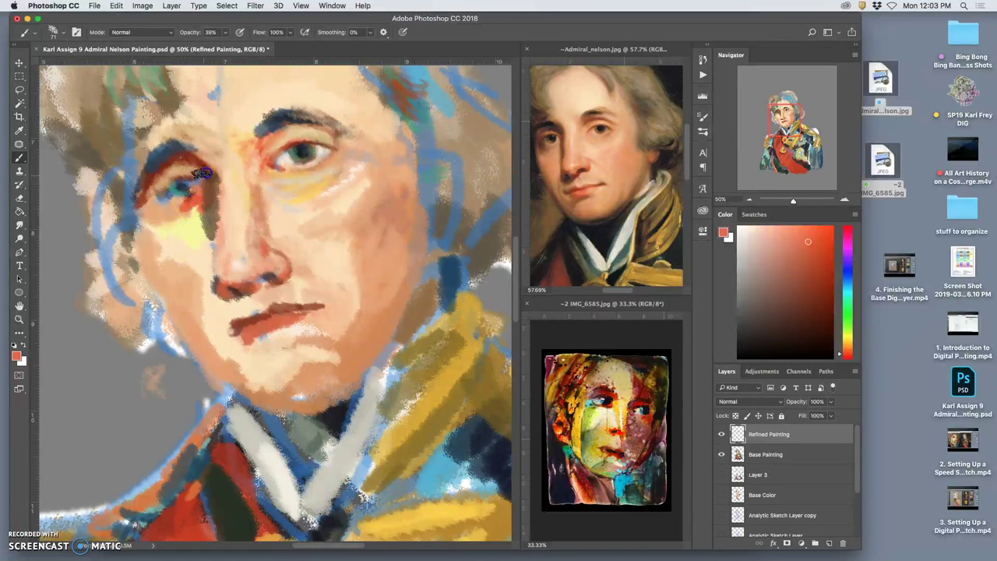
Step: Sample the right-hand eyebrow's slate blue and a near-black, and paint them along the upper lid of the left-hand eye
{"action": "left_click", "coordinate": [291, 125], "text": "alt"}
{"action": "left_click", "coordinate": [179, 151]}
{"action": "left_click_drag", "start_coordinate": [179, 152], "coordinate": [190, 154]}
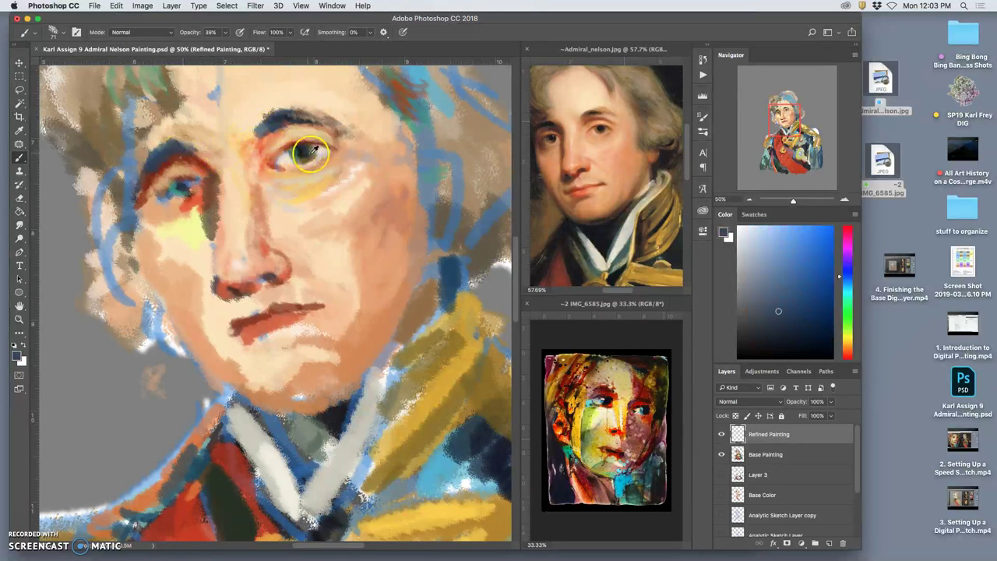
{"action": "left_click", "coordinate": [173, 156], "text": "alt"}
{"action": "left_click_drag", "start_coordinate": [157, 160], "coordinate": [145, 173]}
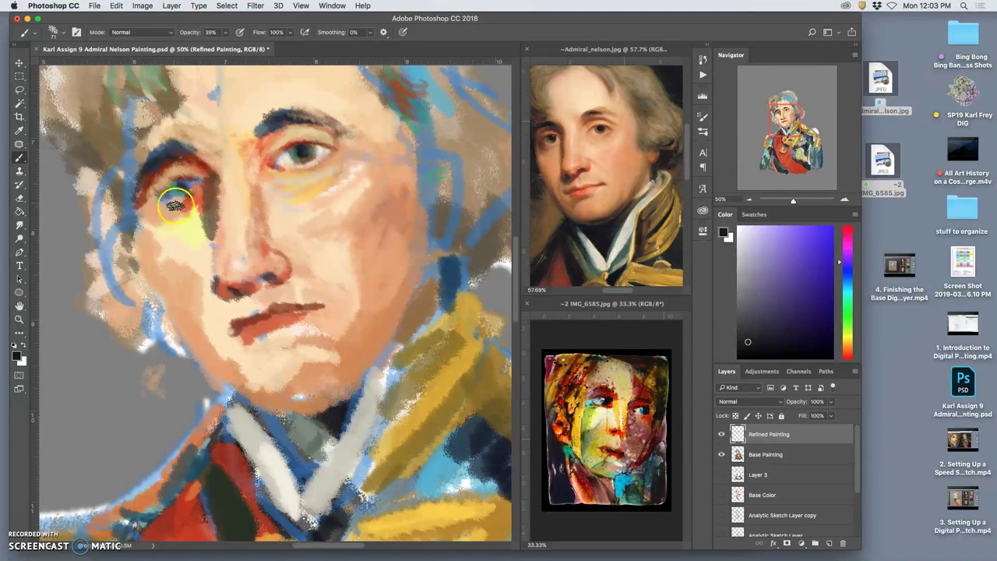
Step: Sample the pale yellow beneath the left-hand eye and brush it lightly around the eyes
{"action": "left_click", "coordinate": [191, 228], "text": "alt"}
{"action": "left_click", "coordinate": [317, 174]}
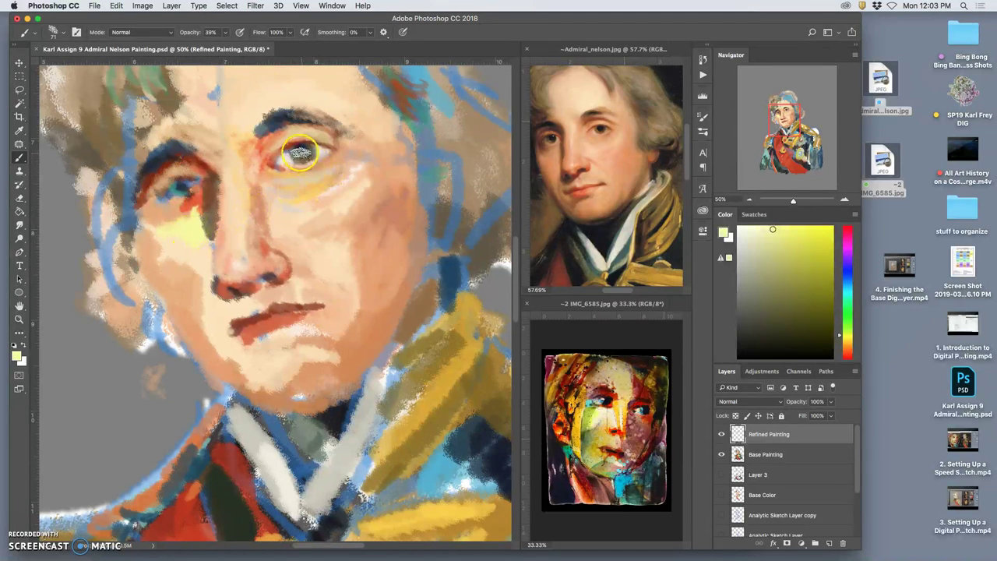
{"action": "left_click_drag", "start_coordinate": [297, 157], "coordinate": [326, 166]}
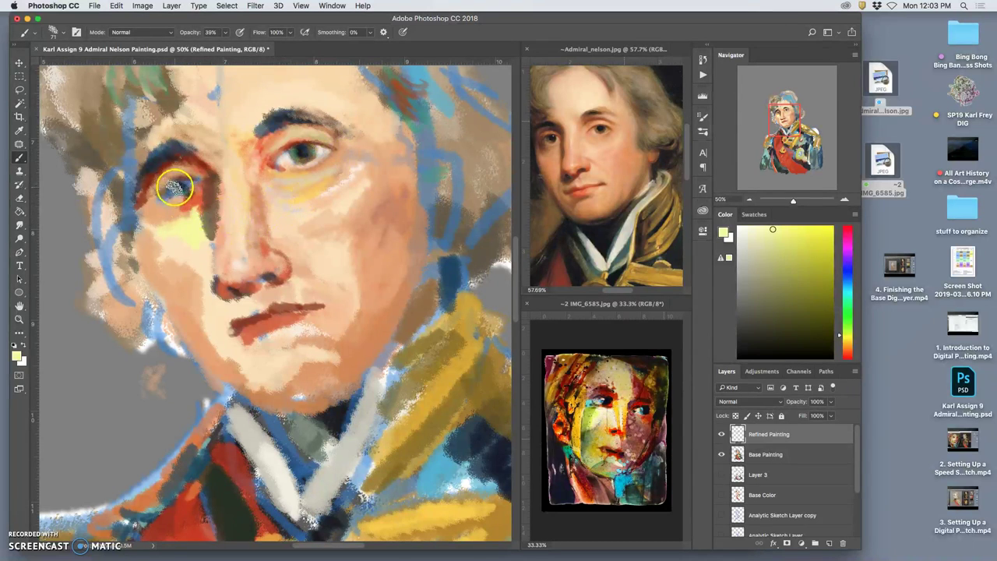
Step: Sample the right-hand pupil's near-black, darken the pupil of the left-hand eye, and undo the last stroke
{"action": "left_click", "coordinate": [301, 150], "text": "alt"}
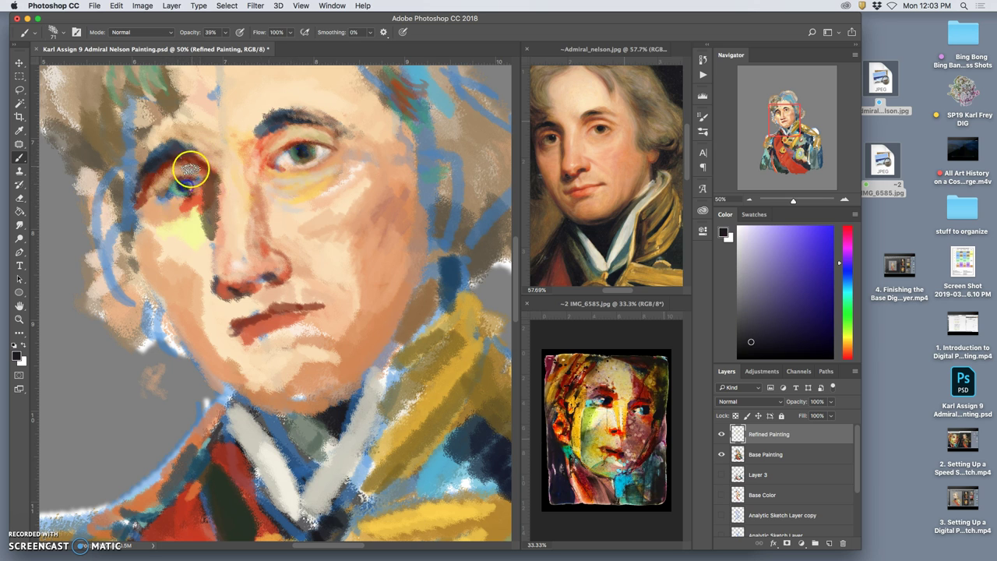
{"action": "left_click", "coordinate": [299, 151], "text": "alt"}
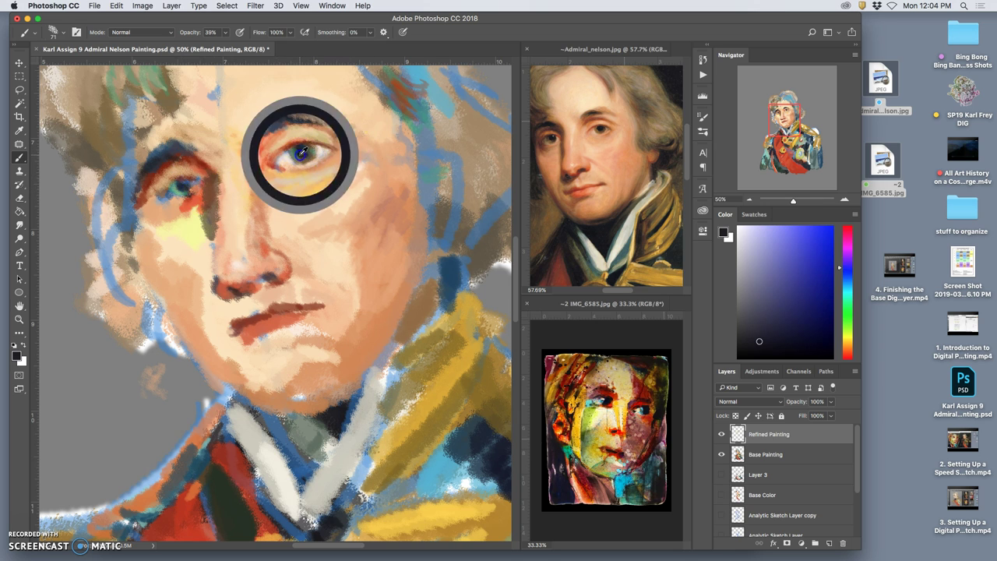
{"action": "left_click_drag", "start_coordinate": [298, 146], "coordinate": [297, 153]}
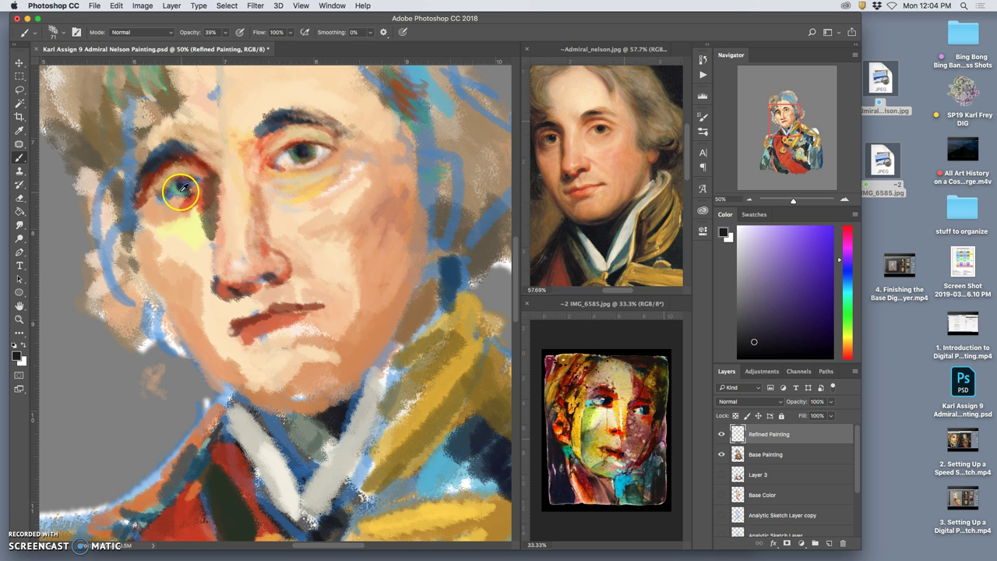
{"action": "left_click_drag", "start_coordinate": [178, 189], "coordinate": [180, 183]}
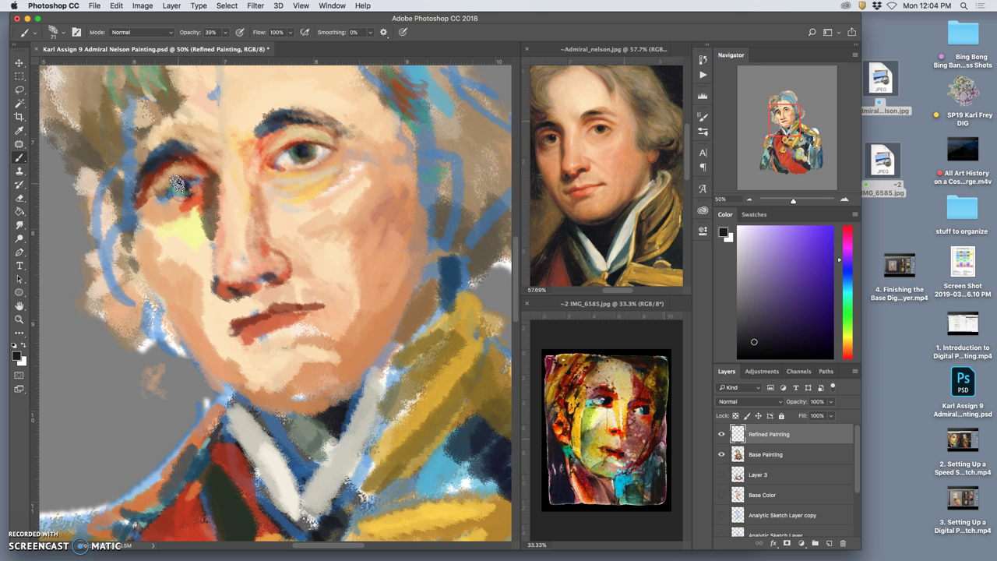
{"action": "key", "text": "super+z"}
Step: Sample the grey-brown beside the nose bridge and shape the lower lid and inner corner of the left-hand eye
{"action": "mouse_move", "coordinate": [187, 224]}
{"action": "left_mouse_down"}
{"action": "mouse_move", "coordinate": [189, 197]}
{"action": "mouse_move", "coordinate": [184, 208]}
{"action": "mouse_move", "coordinate": [215, 202]}
{"action": "mouse_move", "coordinate": [159, 200]}
{"action": "left_mouse_up"}
{"action": "left_click", "coordinate": [212, 206], "text": "alt"}
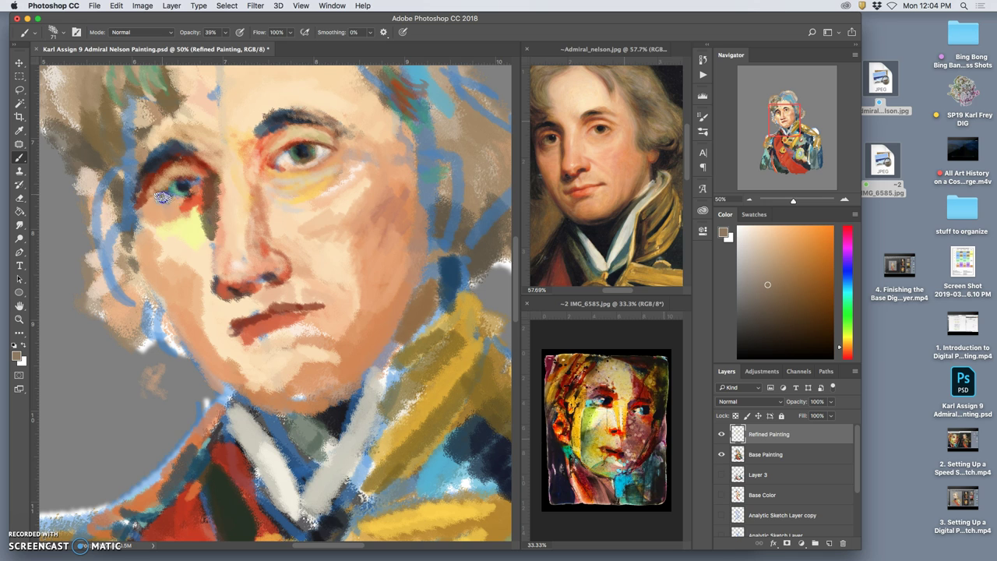
{"action": "left_click", "coordinate": [204, 195]}
{"action": "left_click", "coordinate": [216, 196], "text": "alt"}
{"action": "left_click_drag", "start_coordinate": [327, 168], "coordinate": [307, 173]}
{"action": "left_click", "coordinate": [291, 174], "text": "alt"}
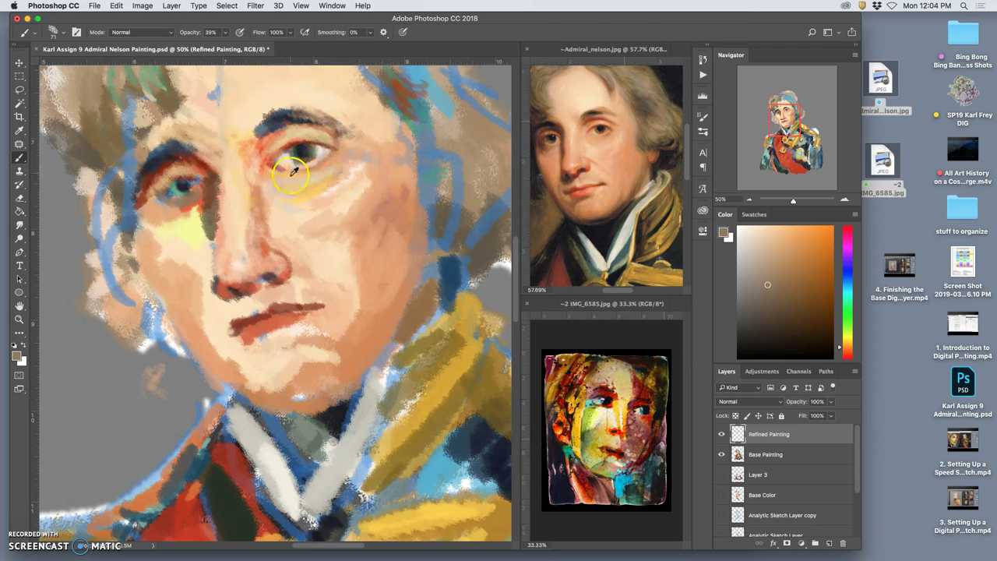
Step: Sample red and dark reddish brown from around the right-hand eye, and work them into the left-hand eye's lids and corners
{"action": "left_click", "coordinate": [272, 161], "text": "alt"}
{"action": "mouse_move", "coordinate": [206, 180]}
{"action": "left_mouse_down"}
{"action": "mouse_move", "coordinate": [159, 155]}
{"action": "mouse_move", "coordinate": [199, 167]}
{"action": "left_mouse_up"}
{"action": "left_click", "coordinate": [148, 184]}
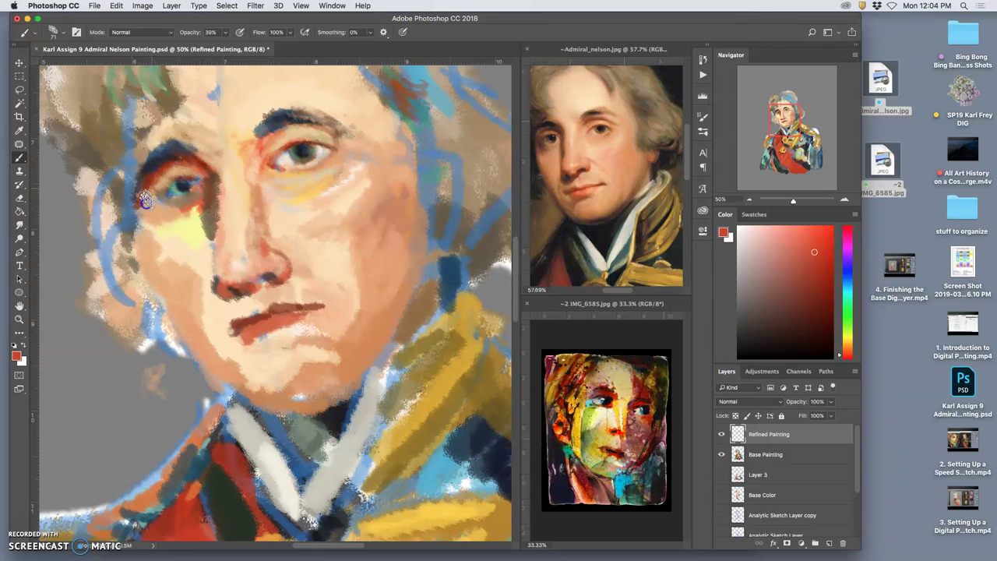
{"action": "left_click_drag", "start_coordinate": [304, 170], "coordinate": [289, 124]}
{"action": "left_click", "coordinate": [286, 121], "text": "alt"}
{"action": "mouse_move", "coordinate": [211, 168]}
{"action": "left_mouse_down"}
{"action": "mouse_move", "coordinate": [168, 181]}
{"action": "mouse_move", "coordinate": [182, 161]}
{"action": "mouse_move", "coordinate": [198, 164]}
{"action": "mouse_move", "coordinate": [183, 159]}
{"action": "mouse_move", "coordinate": [212, 177]}
{"action": "mouse_move", "coordinate": [165, 167]}
{"action": "mouse_move", "coordinate": [145, 181]}
{"action": "mouse_move", "coordinate": [156, 166]}
{"action": "mouse_move", "coordinate": [147, 202]}
{"action": "mouse_move", "coordinate": [173, 182]}
{"action": "left_mouse_up"}
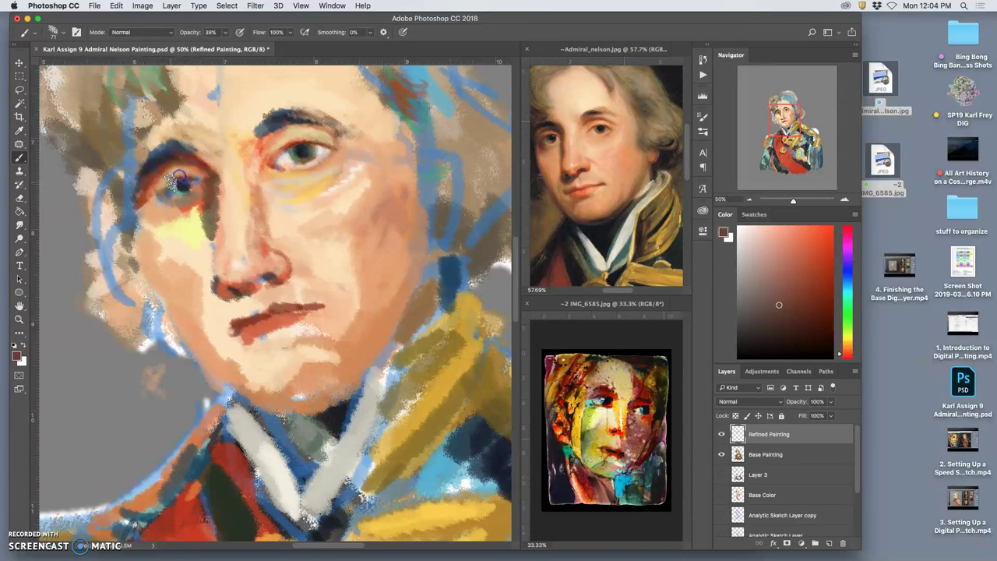
{"action": "left_click", "coordinate": [162, 192]}
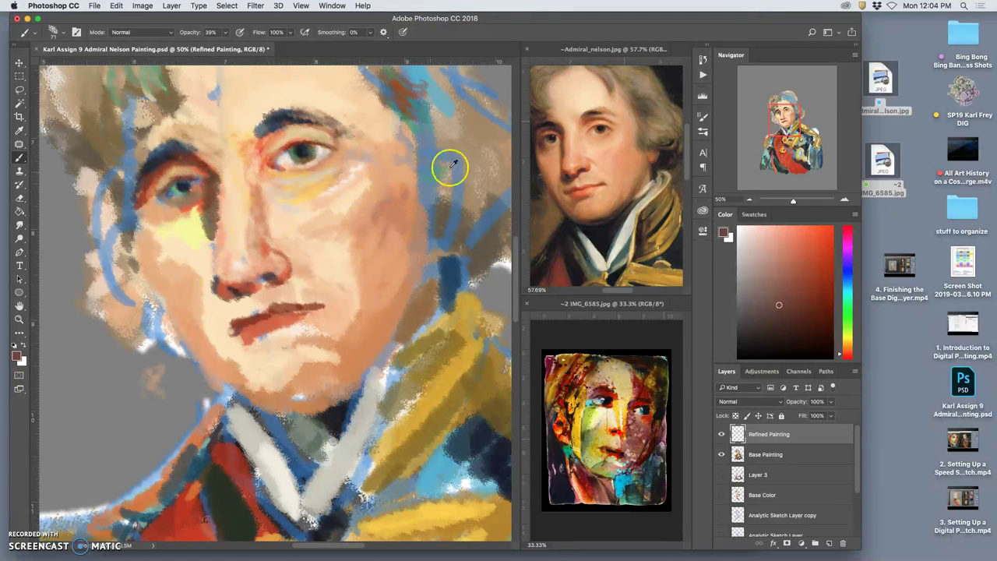
Step: Sample dark brown from the reference portrait's eye and brush it with a light grey into the left-hand eye
{"action": "left_click", "coordinate": [555, 138], "text": "alt"}
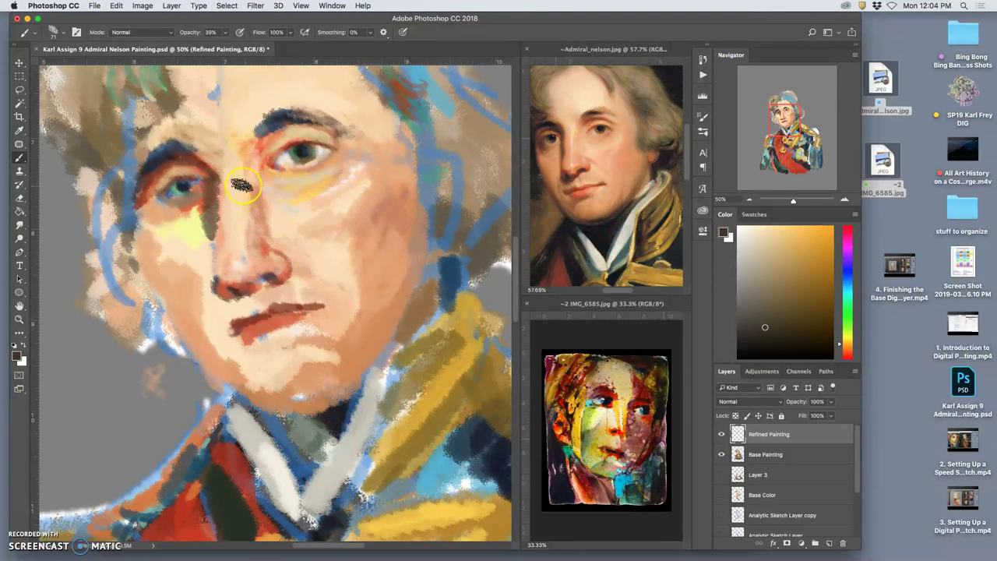
{"action": "left_click", "coordinate": [192, 181]}
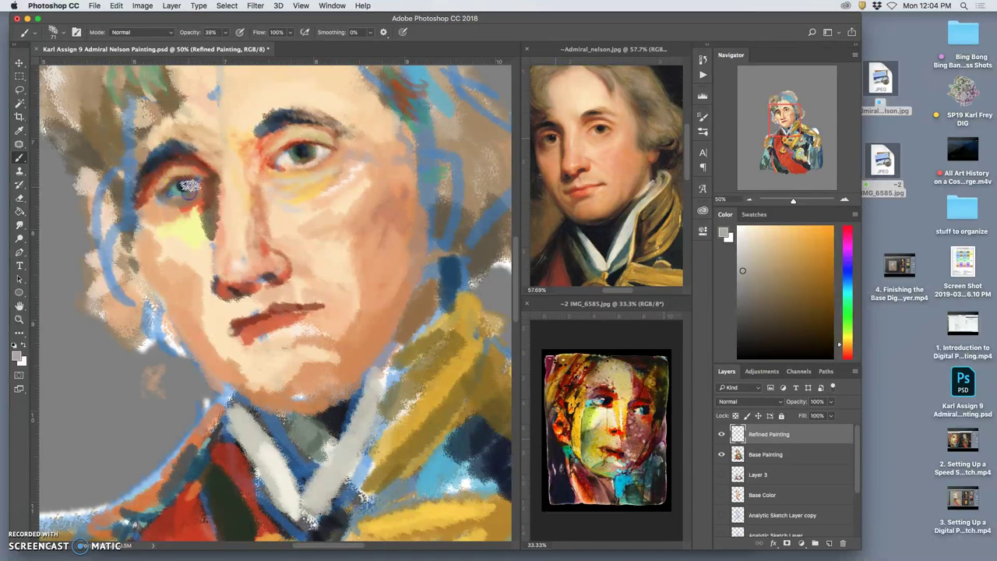
{"action": "left_click", "coordinate": [205, 178]}
{"action": "left_click", "coordinate": [104, 312]}
{"action": "left_click", "coordinate": [146, 263]}
{"action": "left_click", "coordinate": [164, 212]}
{"action": "left_click", "coordinate": [301, 159]}
Step: Sample flesh tones and the warm yellow beneath the right-hand eye, and blend them along the left-hand eye's lower lid
{"action": "left_click", "coordinate": [312, 152], "text": "alt"}
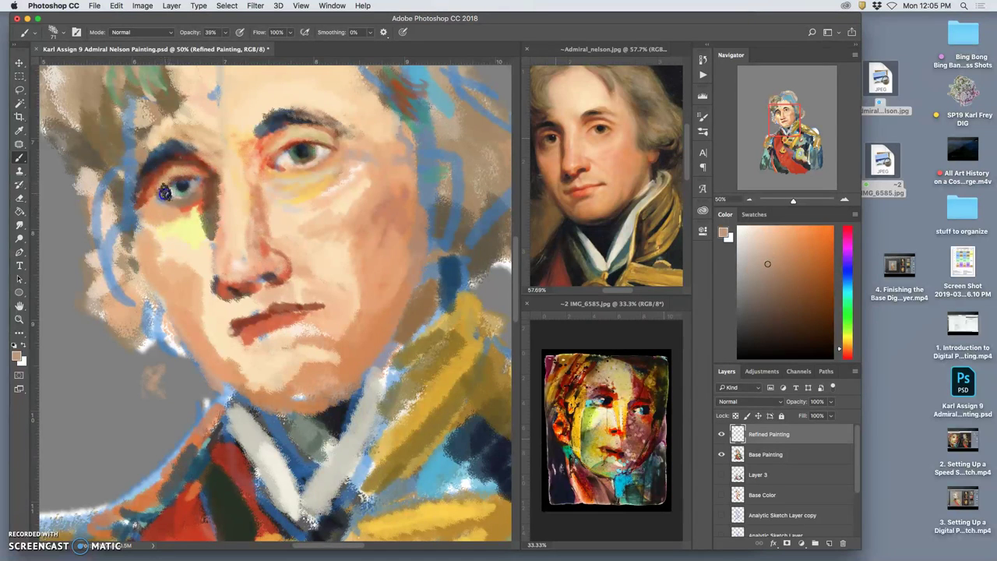
{"action": "left_click", "coordinate": [551, 143], "text": "alt"}
{"action": "left_click", "coordinate": [334, 204]}
{"action": "left_click", "coordinate": [309, 193], "text": "alt"}
{"action": "left_click", "coordinate": [199, 194]}
{"action": "left_click_drag", "start_coordinate": [201, 190], "coordinate": [161, 203]}
{"action": "left_click", "coordinate": [202, 188]}
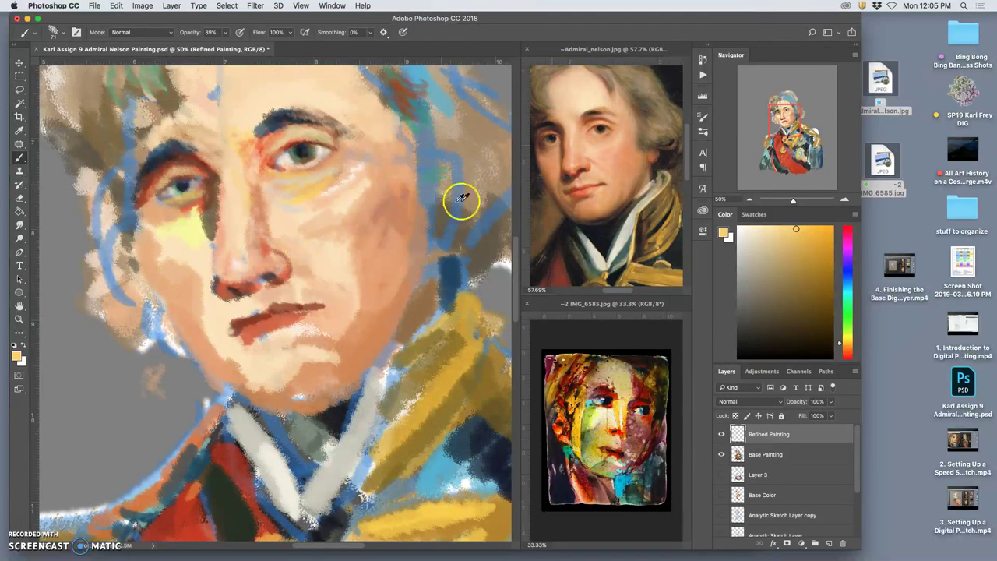
Step: Sample the reference portrait's lip colour and the yellow beneath the right-hand eye, and highlight the lower lip
{"action": "left_click", "coordinate": [577, 195], "text": "alt"}
{"action": "mouse_move", "coordinate": [265, 319]}
{"action": "left_mouse_down"}
{"action": "mouse_move", "coordinate": [219, 329]}
{"action": "mouse_move", "coordinate": [262, 338]}
{"action": "mouse_move", "coordinate": [333, 304]}
{"action": "mouse_move", "coordinate": [307, 250]}
{"action": "mouse_move", "coordinate": [302, 202]}
{"action": "mouse_move", "coordinate": [276, 332]}
{"action": "left_mouse_up"}
{"action": "left_click", "coordinate": [307, 199], "text": "alt"}
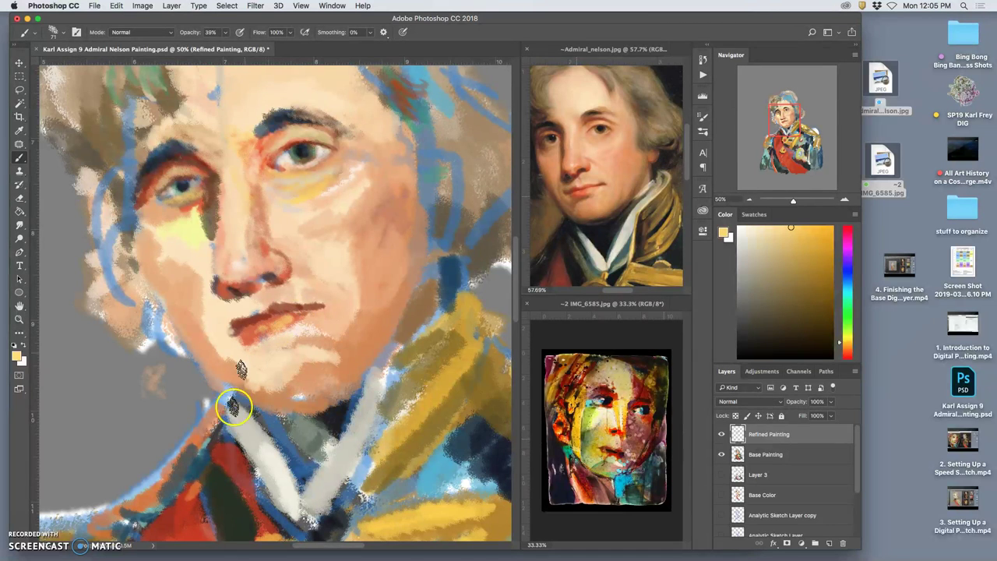
Step: Sample yellow-green from the abstract portrait reference and brush it beside and under the nose, around the left-hand mouth corner and chin
{"action": "left_click", "coordinate": [590, 415], "text": "alt"}
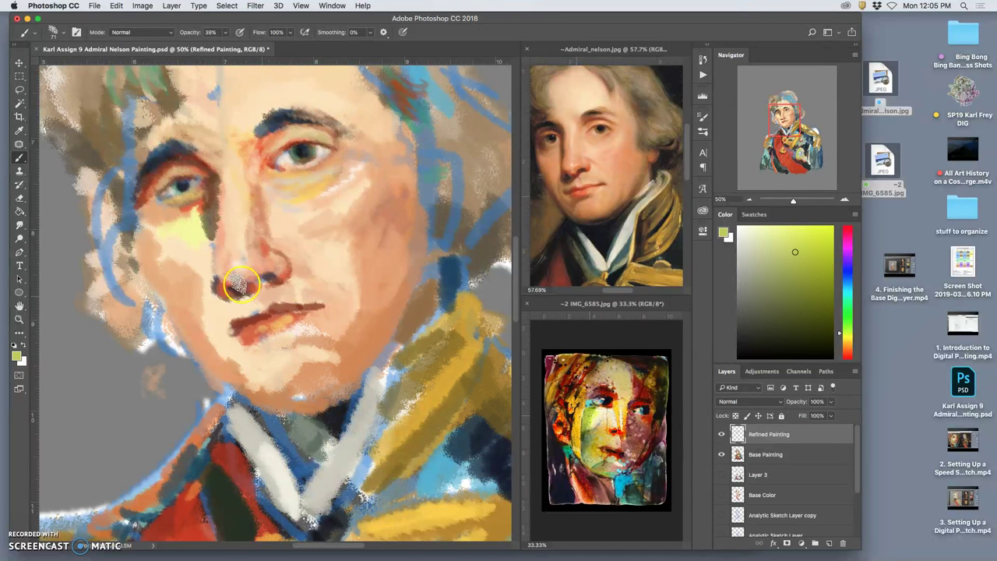
{"action": "left_click", "coordinate": [189, 220], "text": "alt"}
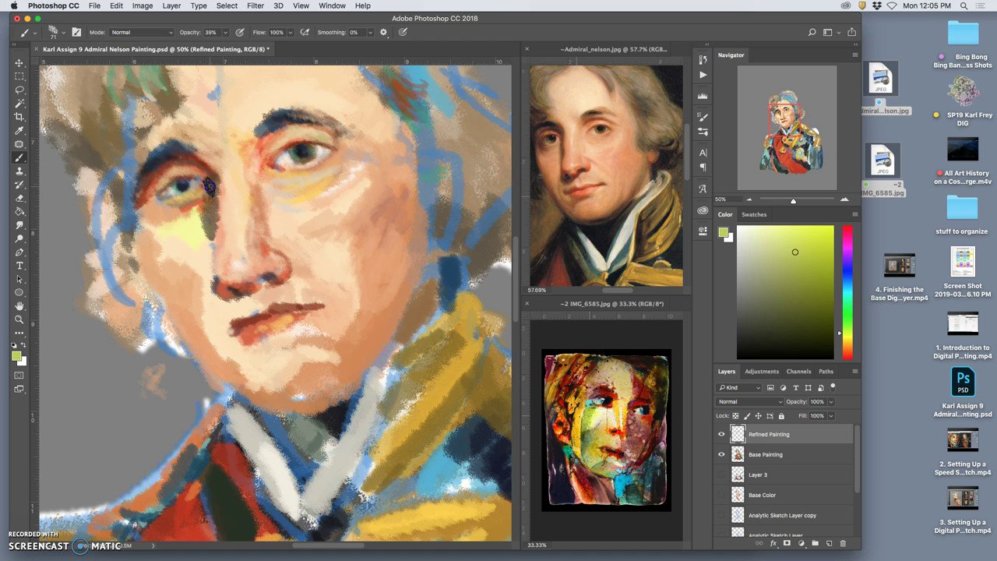
{"action": "mouse_move", "coordinate": [186, 213]}
{"action": "left_mouse_down"}
{"action": "mouse_move", "coordinate": [202, 239]}
{"action": "mouse_move", "coordinate": [213, 216]}
{"action": "mouse_move", "coordinate": [213, 242]}
{"action": "mouse_move", "coordinate": [217, 190]}
{"action": "mouse_move", "coordinate": [215, 249]}
{"action": "left_mouse_up"}
{"action": "left_click_drag", "start_coordinate": [224, 290], "coordinate": [215, 276]}
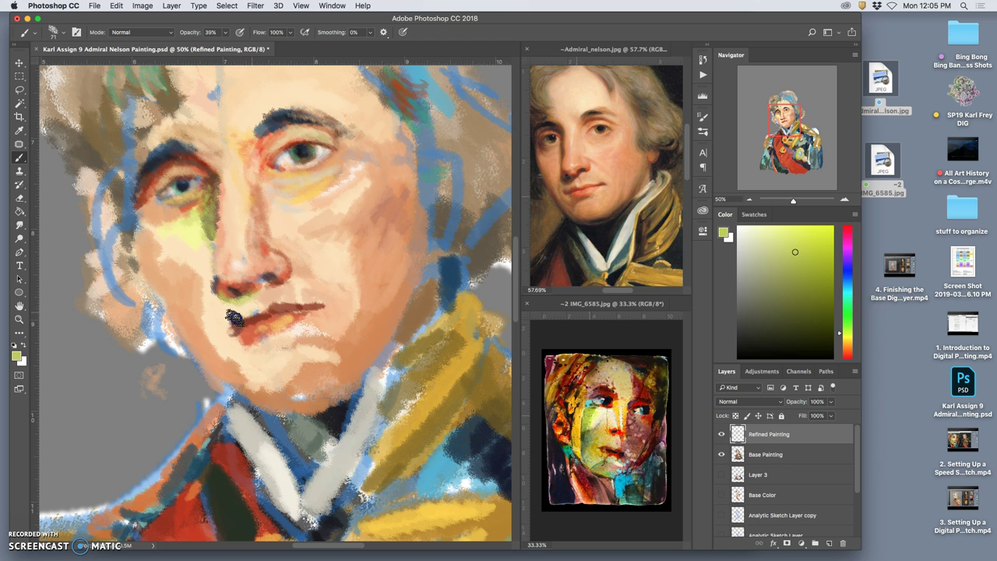
{"action": "mouse_move", "coordinate": [230, 335]}
{"action": "left_mouse_down"}
{"action": "mouse_move", "coordinate": [255, 355]}
{"action": "mouse_move", "coordinate": [275, 343]}
{"action": "mouse_move", "coordinate": [249, 366]}
{"action": "left_mouse_up"}
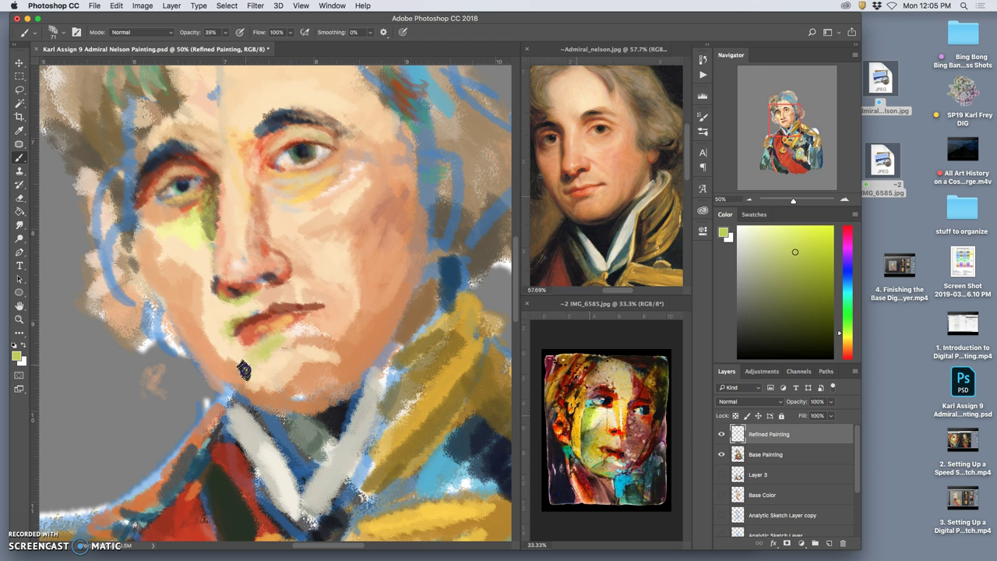
Step: Sample brick red from the lips and brush it along the left-hand jawline and lower cheek
{"action": "left_click", "coordinate": [267, 318], "text": "alt"}
{"action": "left_click", "coordinate": [200, 362]}
{"action": "mouse_move", "coordinate": [184, 328]}
{"action": "left_mouse_down"}
{"action": "mouse_move", "coordinate": [194, 357]}
{"action": "mouse_move", "coordinate": [232, 393]}
{"action": "left_mouse_up"}
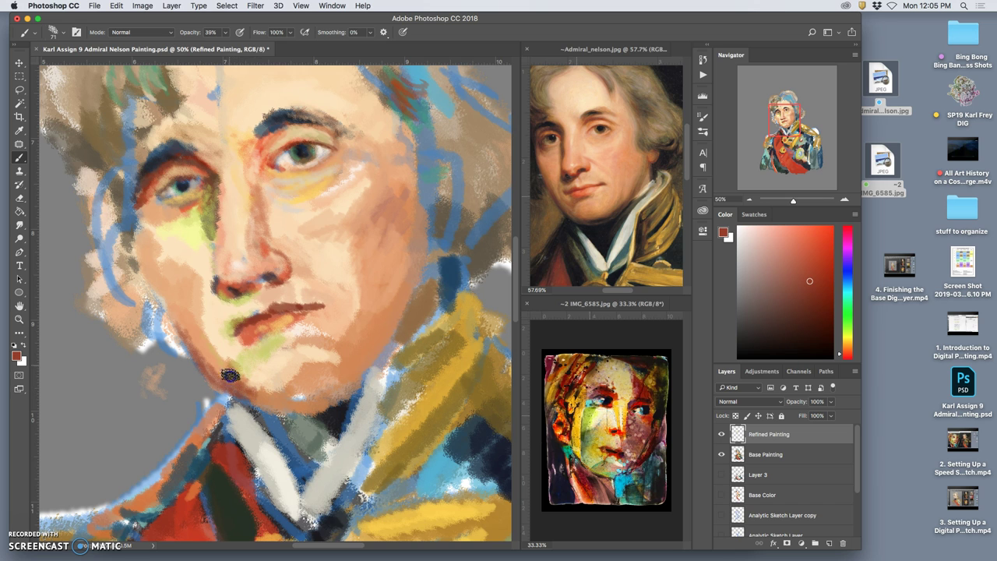
{"action": "mouse_move", "coordinate": [185, 315]}
{"action": "left_mouse_down"}
{"action": "mouse_move", "coordinate": [173, 265]}
{"action": "mouse_move", "coordinate": [191, 340]}
{"action": "left_mouse_up"}
{"action": "left_click", "coordinate": [192, 256]}
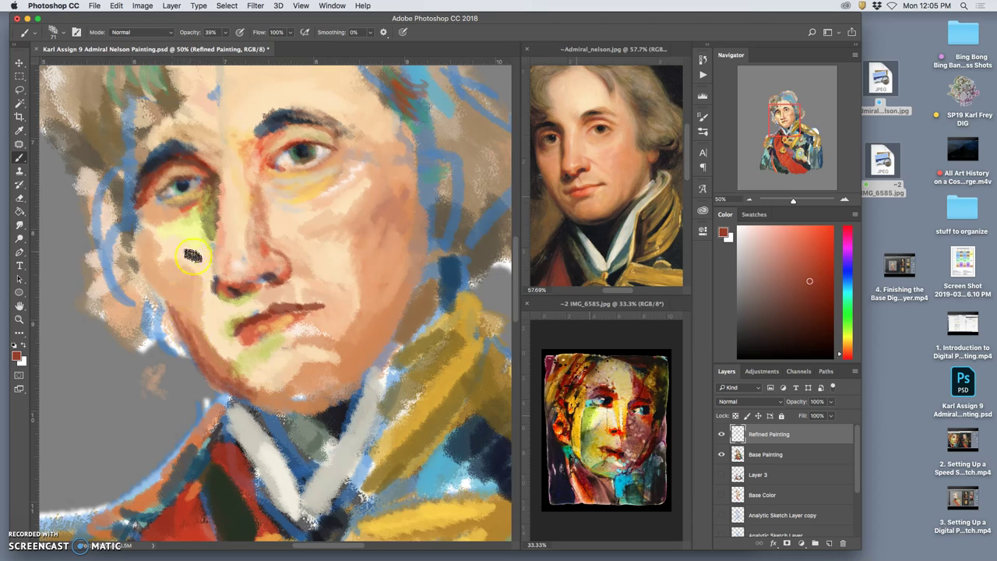
Step: Sample salmon pink from the nose and blend it over the left-hand cheek
{"action": "left_click", "coordinate": [194, 300], "text": "alt"}
{"action": "left_click", "coordinate": [262, 267], "text": "alt"}
{"action": "left_click", "coordinate": [192, 263]}
{"action": "mouse_move", "coordinate": [187, 251]}
{"action": "left_mouse_down"}
{"action": "mouse_move", "coordinate": [155, 243]}
{"action": "mouse_move", "coordinate": [160, 223]}
{"action": "mouse_move", "coordinate": [189, 268]}
{"action": "mouse_move", "coordinate": [204, 253]}
{"action": "mouse_move", "coordinate": [214, 307]}
{"action": "mouse_move", "coordinate": [207, 326]}
{"action": "mouse_move", "coordinate": [196, 312]}
{"action": "mouse_move", "coordinate": [201, 345]}
{"action": "mouse_move", "coordinate": [176, 302]}
{"action": "left_mouse_up"}
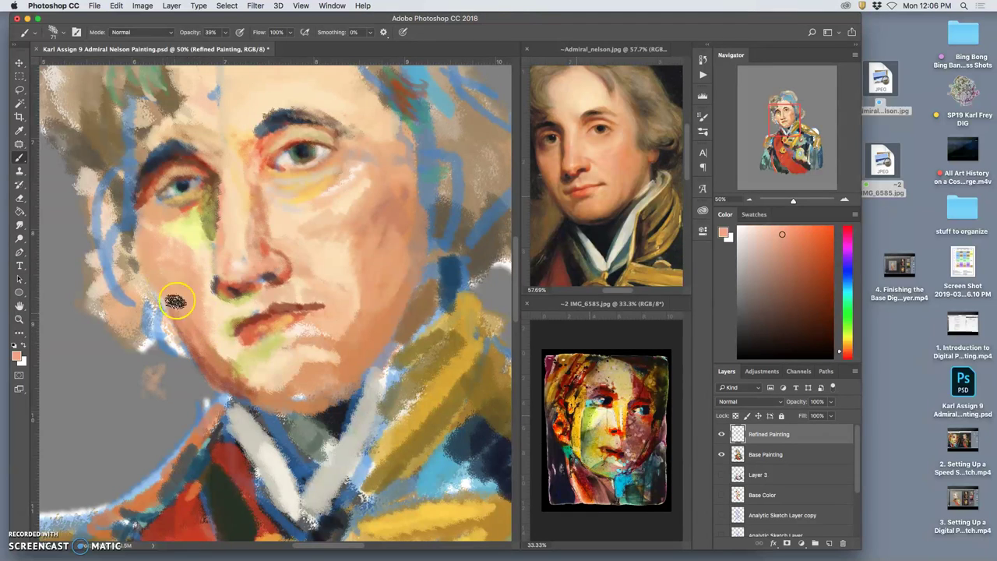
Step: Sample pale peach and salmon from the face and blend them over the right-hand cheek beside the nose
{"action": "left_click", "coordinate": [340, 271], "text": "alt"}
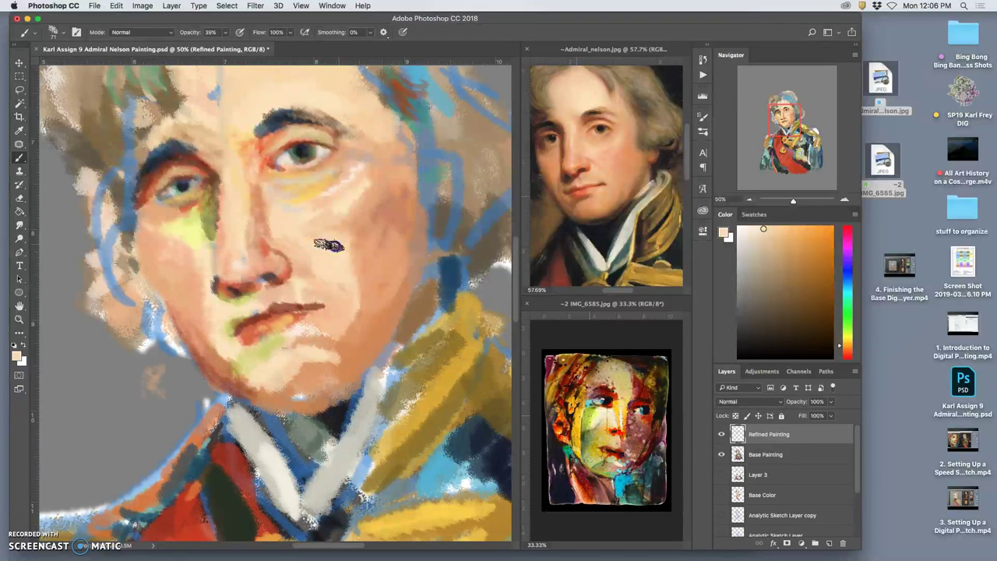
{"action": "left_click", "coordinate": [322, 209], "text": "alt"}
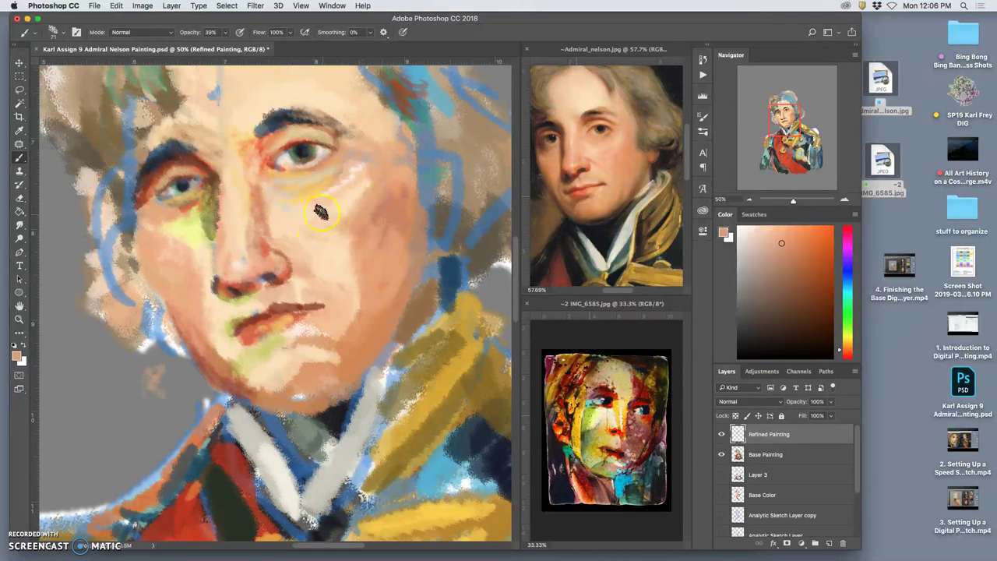
{"action": "mouse_move", "coordinate": [303, 251]}
{"action": "left_mouse_down"}
{"action": "mouse_move", "coordinate": [326, 279]}
{"action": "mouse_move", "coordinate": [287, 247]}
{"action": "mouse_move", "coordinate": [327, 272]}
{"action": "mouse_move", "coordinate": [311, 257]}
{"action": "mouse_move", "coordinate": [277, 250]}
{"action": "mouse_move", "coordinate": [334, 277]}
{"action": "left_mouse_up"}
Step: Work orange-red from the lips around the nostril crease and left-hand mouth corner, and blend tan from the right-hand cheek over the temple
{"action": "left_click", "coordinate": [311, 320], "text": "alt"}
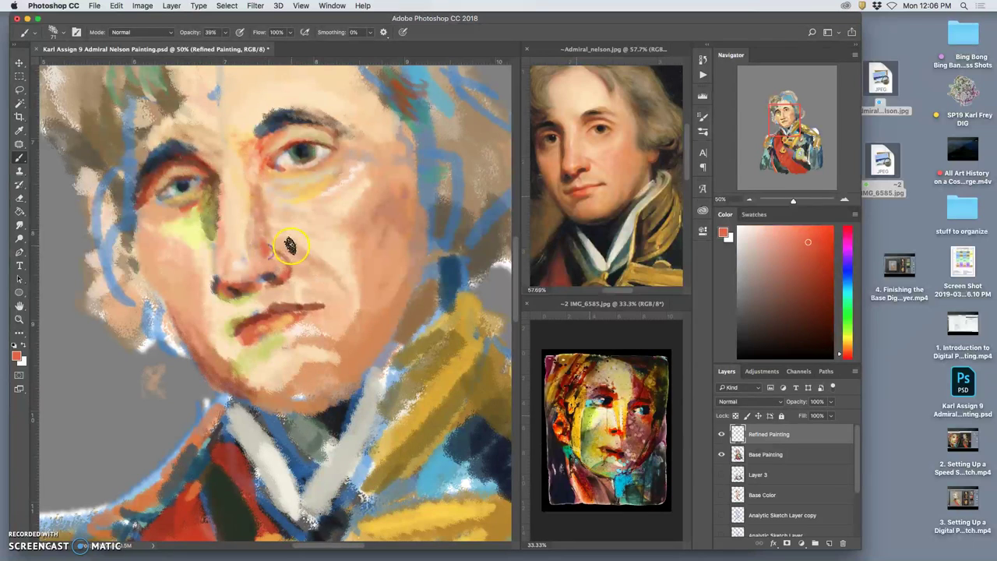
{"action": "left_click_drag", "start_coordinate": [273, 245], "coordinate": [308, 262]}
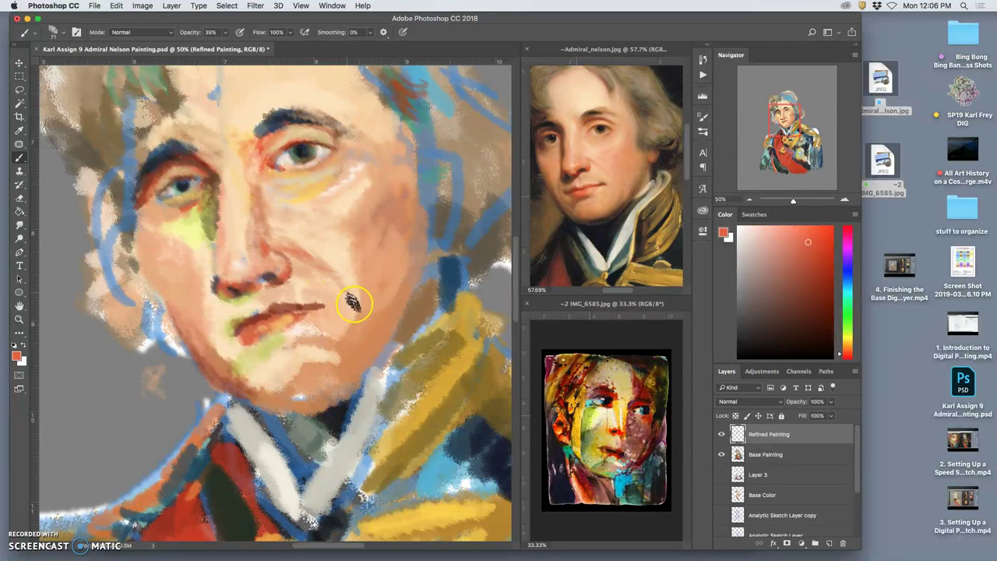
{"action": "mouse_move", "coordinate": [225, 326]}
{"action": "left_mouse_down"}
{"action": "mouse_move", "coordinate": [200, 325]}
{"action": "mouse_move", "coordinate": [206, 301]}
{"action": "mouse_move", "coordinate": [210, 370]}
{"action": "mouse_move", "coordinate": [203, 320]}
{"action": "mouse_move", "coordinate": [212, 353]}
{"action": "left_mouse_up"}
{"action": "left_click", "coordinate": [362, 214], "text": "alt"}
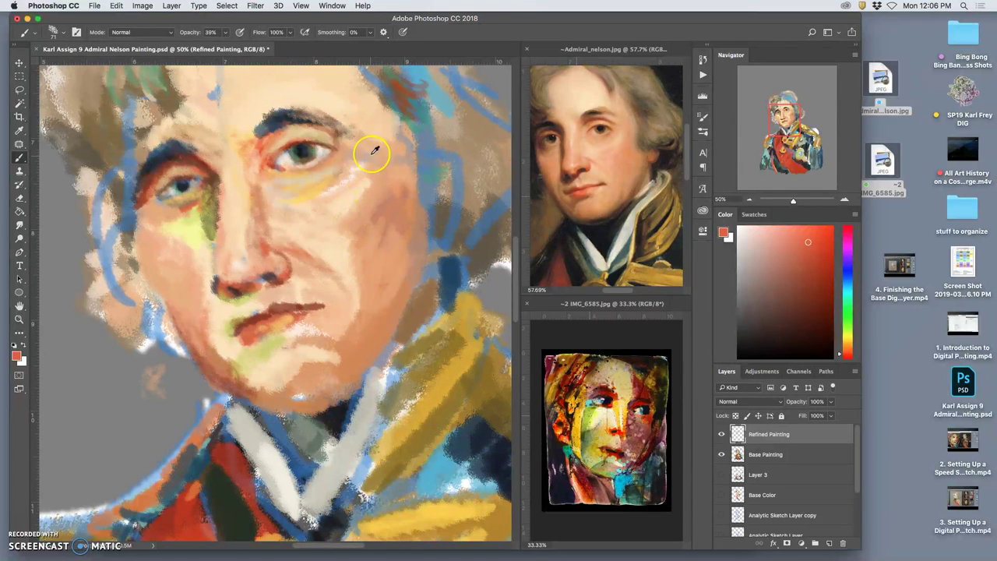
{"action": "left_click", "coordinate": [396, 204], "text": "alt"}
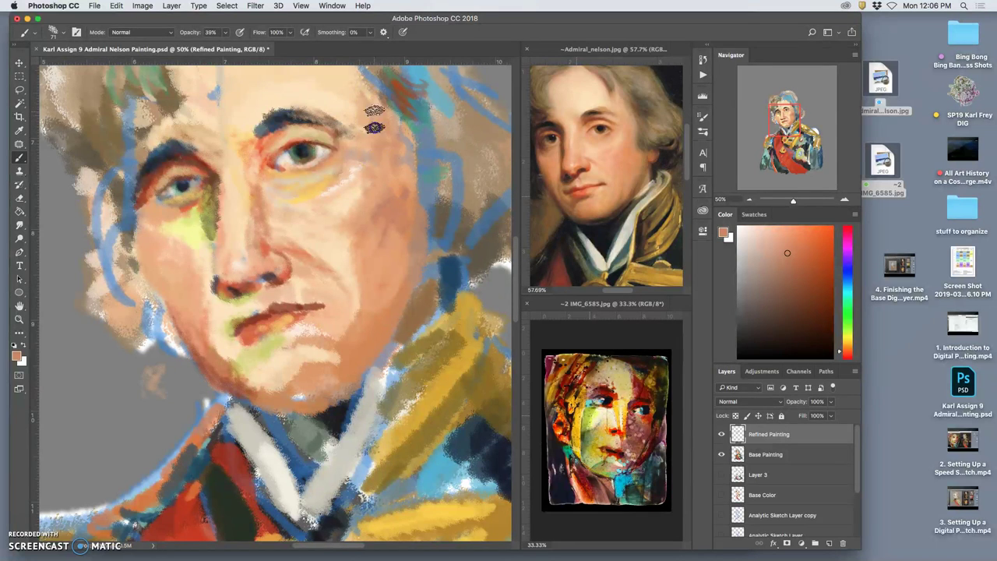
Step: Sample muted yellow from the abstract portrait reference and brush it over the forehead, nose bridge and left-hand cheek
{"action": "left_click", "coordinate": [629, 385], "text": "alt"}
{"action": "left_click", "coordinate": [288, 209]}
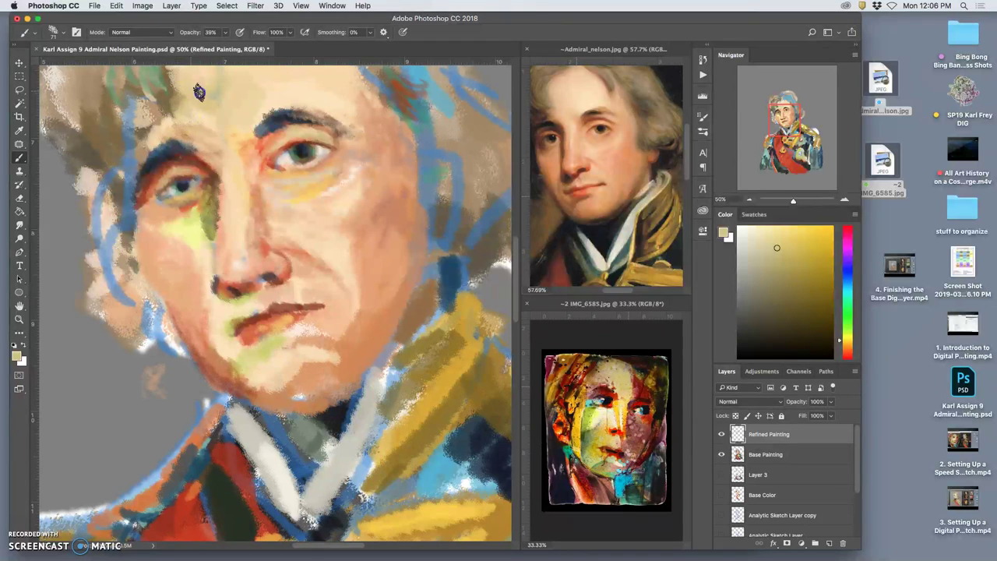
{"action": "left_click", "coordinate": [230, 178]}
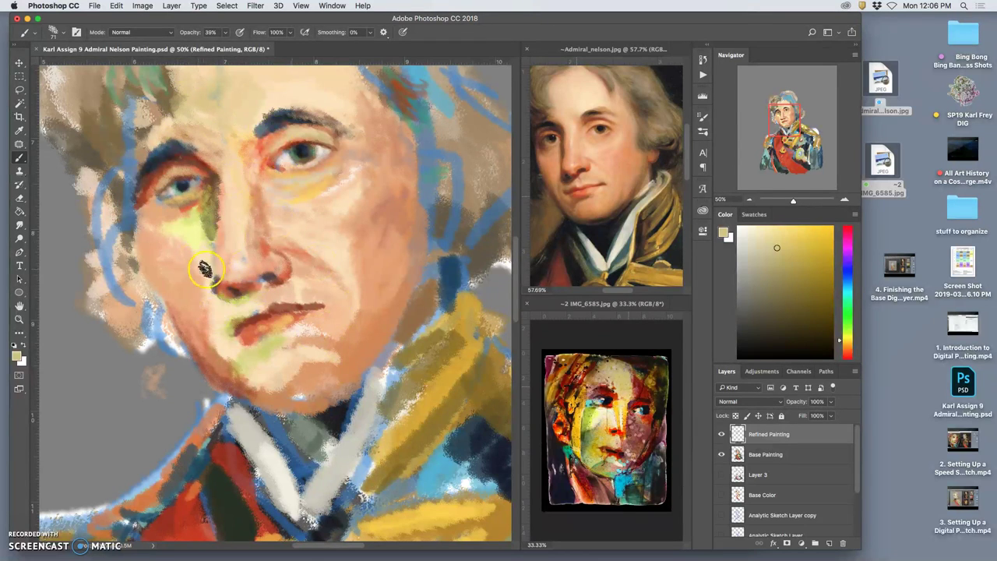
{"action": "mouse_move", "coordinate": [197, 263]}
{"action": "left_mouse_down"}
{"action": "mouse_move", "coordinate": [173, 275]}
{"action": "mouse_move", "coordinate": [159, 244]}
{"action": "mouse_move", "coordinate": [193, 267]}
{"action": "mouse_move", "coordinate": [205, 246]}
{"action": "mouse_move", "coordinate": [185, 255]}
{"action": "mouse_move", "coordinate": [161, 227]}
{"action": "left_mouse_up"}
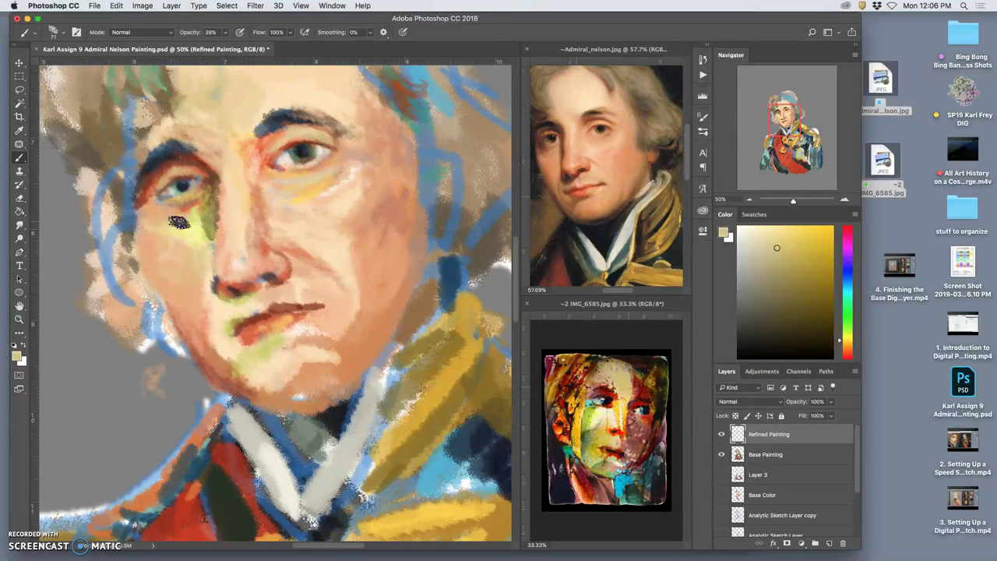
Step: Blend the colour sampled below the left-hand eye under both eyes, and shade the left-hand eye with brown from the right-hand iris
{"action": "left_click", "coordinate": [188, 207], "text": "alt"}
{"action": "mouse_move", "coordinate": [156, 206]}
{"action": "left_mouse_down"}
{"action": "mouse_move", "coordinate": [162, 195]}
{"action": "mouse_move", "coordinate": [193, 192]}
{"action": "mouse_move", "coordinate": [183, 199]}
{"action": "mouse_move", "coordinate": [211, 166]}
{"action": "mouse_move", "coordinate": [297, 184]}
{"action": "left_mouse_up"}
{"action": "left_click", "coordinate": [304, 153], "text": "alt"}
{"action": "mouse_move", "coordinate": [209, 193]}
{"action": "left_mouse_down"}
{"action": "mouse_move", "coordinate": [190, 196]}
{"action": "mouse_move", "coordinate": [174, 173]}
{"action": "mouse_move", "coordinate": [167, 179]}
{"action": "mouse_move", "coordinate": [182, 172]}
{"action": "mouse_move", "coordinate": [192, 190]}
{"action": "left_mouse_up"}
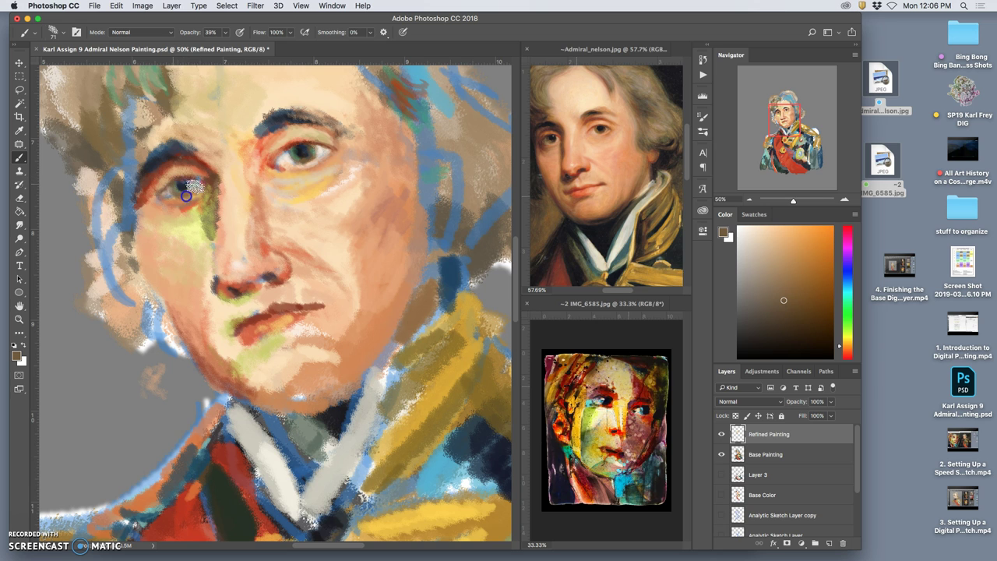
Step: Brush the sampled brown beneath the nose and down the left-hand side of the mouth and jaw
{"action": "left_click_drag", "start_coordinate": [216, 291], "coordinate": [208, 290]}
{"action": "left_click", "coordinate": [235, 302]}
{"action": "mouse_move", "coordinate": [202, 311]}
{"action": "left_mouse_down"}
{"action": "mouse_move", "coordinate": [211, 366]}
{"action": "mouse_move", "coordinate": [213, 333]}
{"action": "mouse_move", "coordinate": [216, 357]}
{"action": "left_mouse_up"}
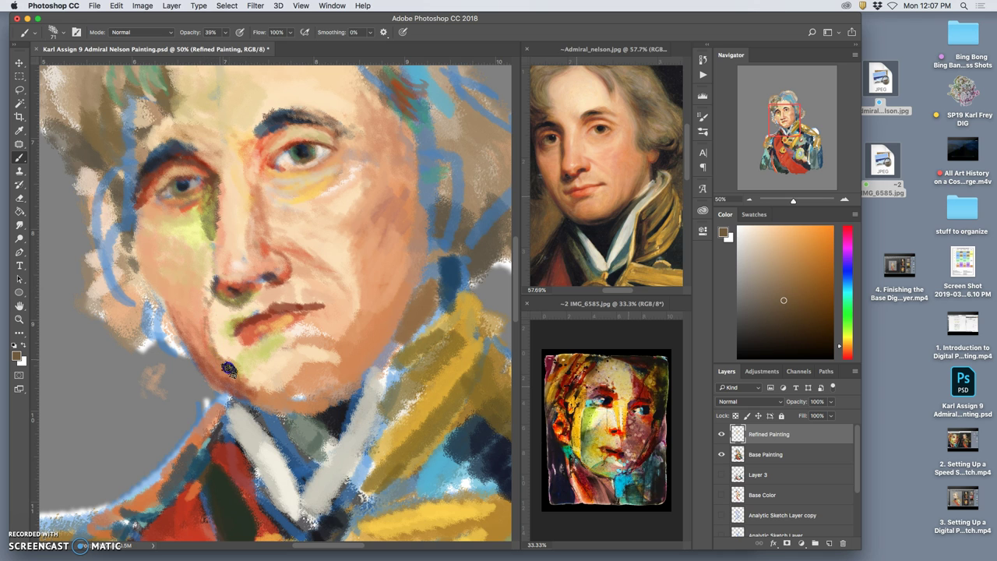
Step: Sample peach-orange from the chin and blend it around the left-hand mouth corner, chin and lower jaw
{"action": "left_click", "coordinate": [297, 367], "text": "alt"}
{"action": "mouse_move", "coordinate": [286, 374]}
{"action": "left_mouse_down"}
{"action": "mouse_move", "coordinate": [232, 350]}
{"action": "mouse_move", "coordinate": [223, 311]}
{"action": "mouse_move", "coordinate": [223, 332]}
{"action": "left_mouse_up"}
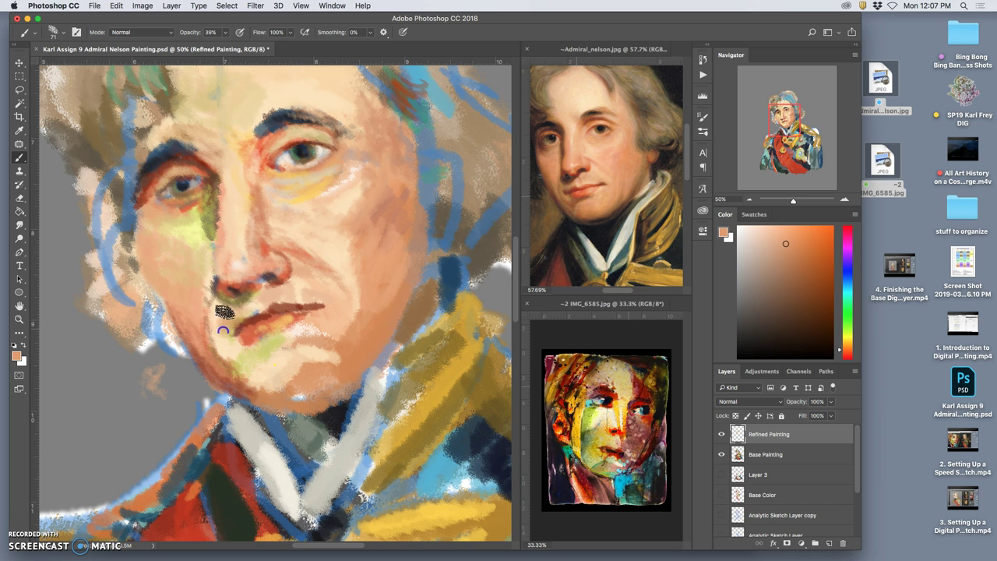
{"action": "left_click", "coordinate": [233, 316]}
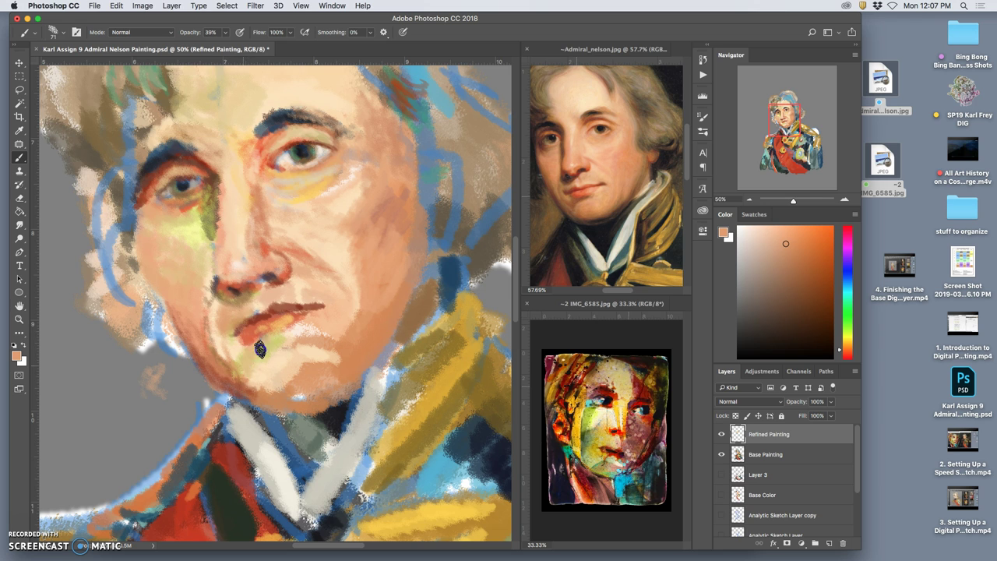
{"action": "mouse_move", "coordinate": [246, 380]}
{"action": "left_mouse_down"}
{"action": "mouse_move", "coordinate": [273, 342]}
{"action": "mouse_move", "coordinate": [241, 376]}
{"action": "mouse_move", "coordinate": [312, 396]}
{"action": "mouse_move", "coordinate": [354, 381]}
{"action": "mouse_move", "coordinate": [287, 404]}
{"action": "mouse_move", "coordinate": [332, 392]}
{"action": "mouse_move", "coordinate": [393, 319]}
{"action": "left_mouse_up"}
Step: Sample blue and brush it as a cool shadow along the right-hand jawline
{"action": "left_click", "coordinate": [634, 441], "text": "alt"}
{"action": "left_click", "coordinate": [470, 270], "text": "alt"}
{"action": "left_click", "coordinate": [363, 362]}
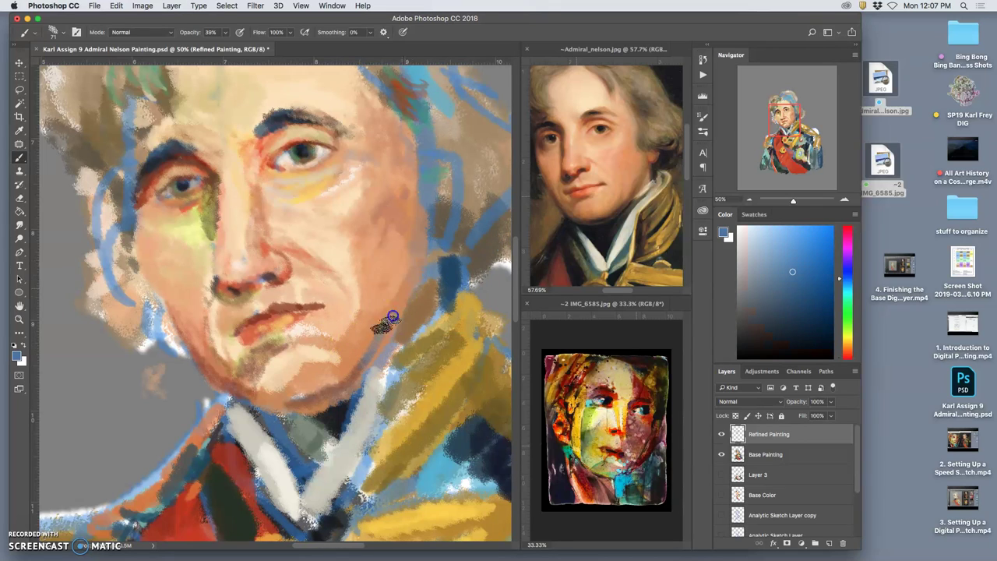
Step: Sample yellow-green from the abstract portrait reference and brush it along the jawline, above the left-hand eyebrow and beneath the right-hand eye
{"action": "left_click", "coordinate": [586, 418], "text": "alt"}
{"action": "mouse_move", "coordinate": [334, 395]}
{"action": "left_mouse_down"}
{"action": "mouse_move", "coordinate": [318, 383]}
{"action": "mouse_move", "coordinate": [338, 372]}
{"action": "mouse_move", "coordinate": [313, 397]}
{"action": "left_mouse_up"}
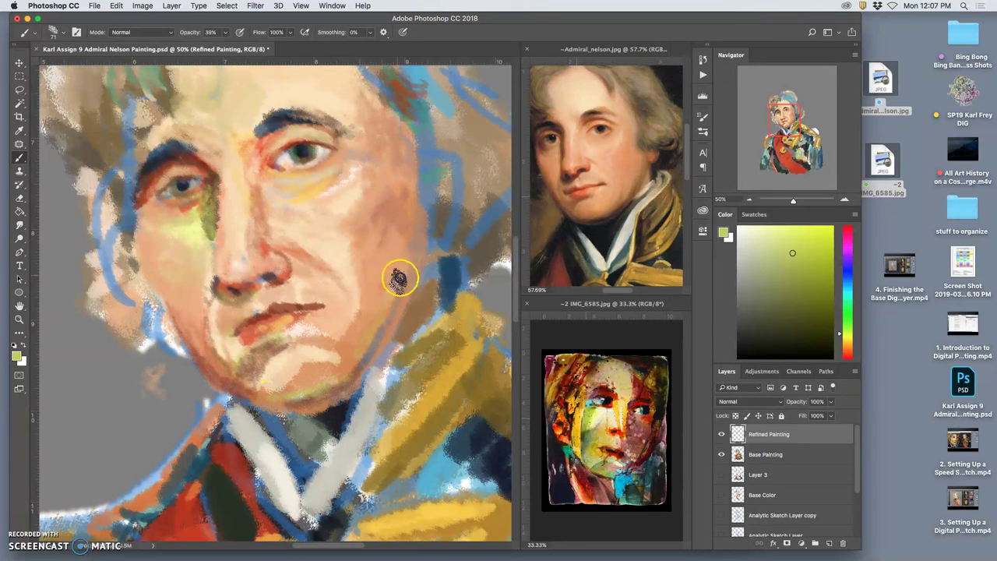
{"action": "mouse_move", "coordinate": [214, 139]}
{"action": "left_mouse_down"}
{"action": "mouse_move", "coordinate": [233, 137]}
{"action": "mouse_move", "coordinate": [189, 137]}
{"action": "left_mouse_up"}
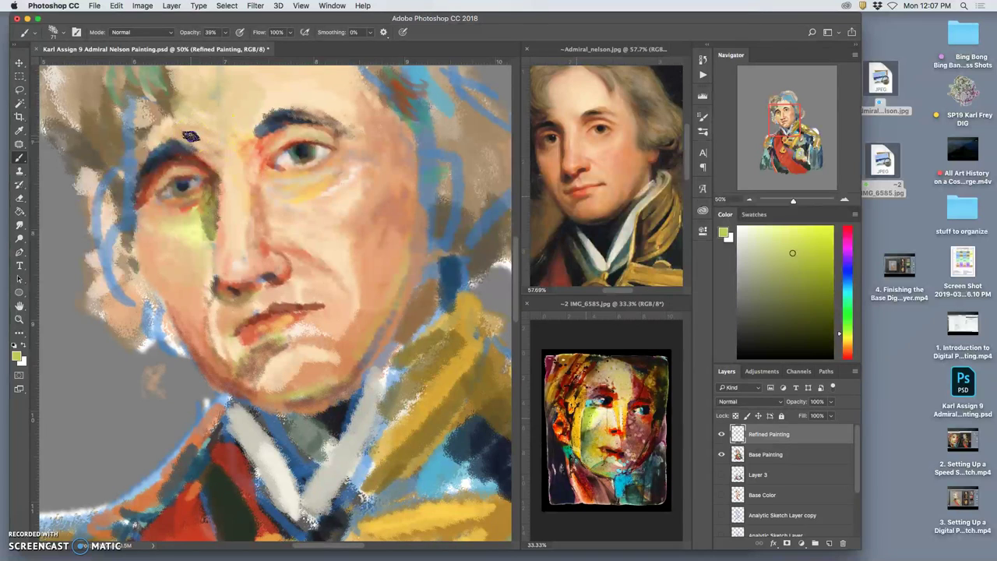
{"action": "mouse_move", "coordinate": [277, 207]}
{"action": "left_mouse_down"}
{"action": "mouse_move", "coordinate": [261, 175]}
{"action": "mouse_move", "coordinate": [306, 205]}
{"action": "left_mouse_up"}
Step: Sample olive yellow and the right-hand cheek's tan, and blend them beneath the right-hand eye and toward its inner corner
{"action": "left_click", "coordinate": [204, 213], "text": "alt"}
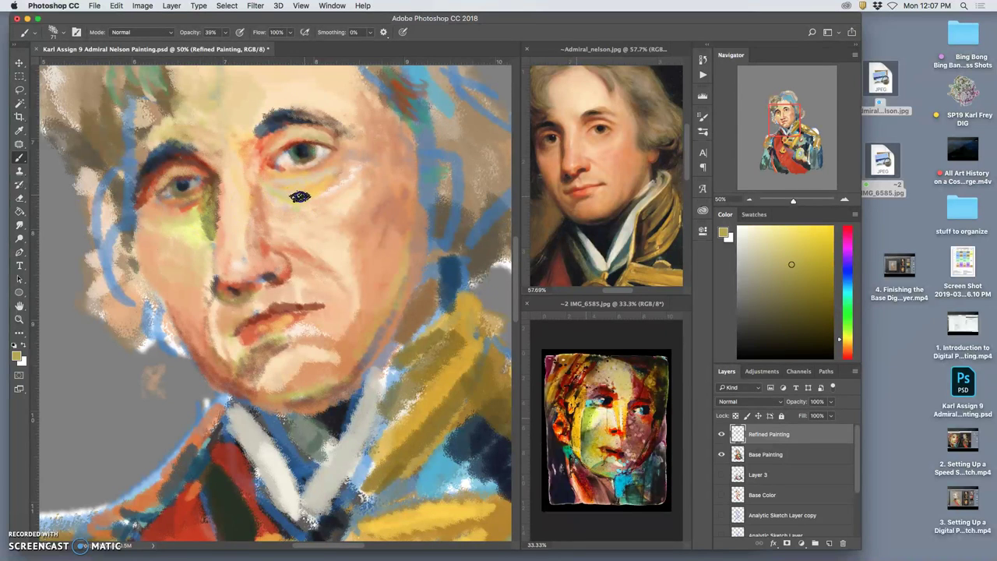
{"action": "left_click", "coordinate": [387, 211], "text": "alt"}
{"action": "left_click", "coordinate": [289, 193]}
{"action": "left_click", "coordinate": [312, 174], "text": "alt"}
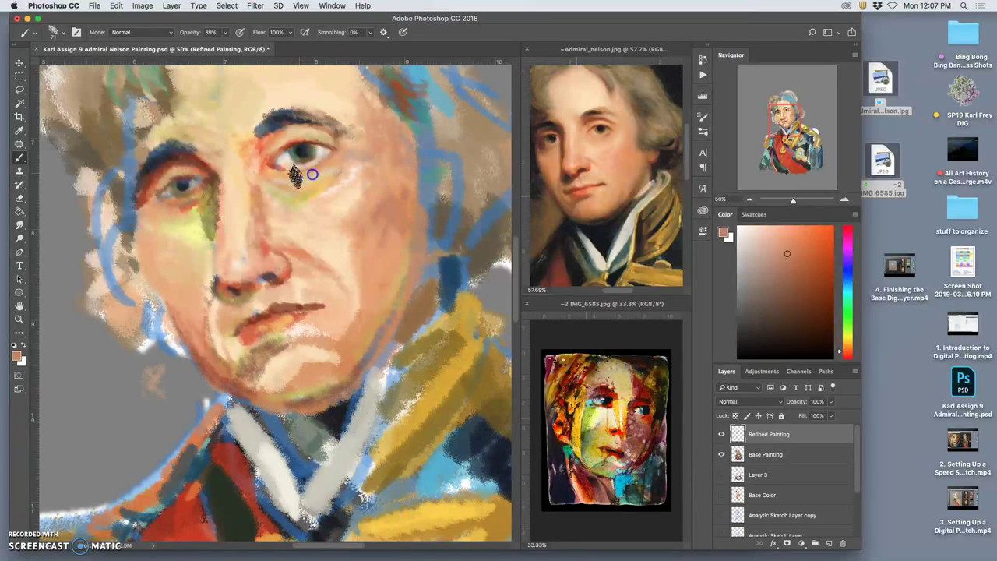
{"action": "left_click_drag", "start_coordinate": [273, 197], "coordinate": [253, 177]}
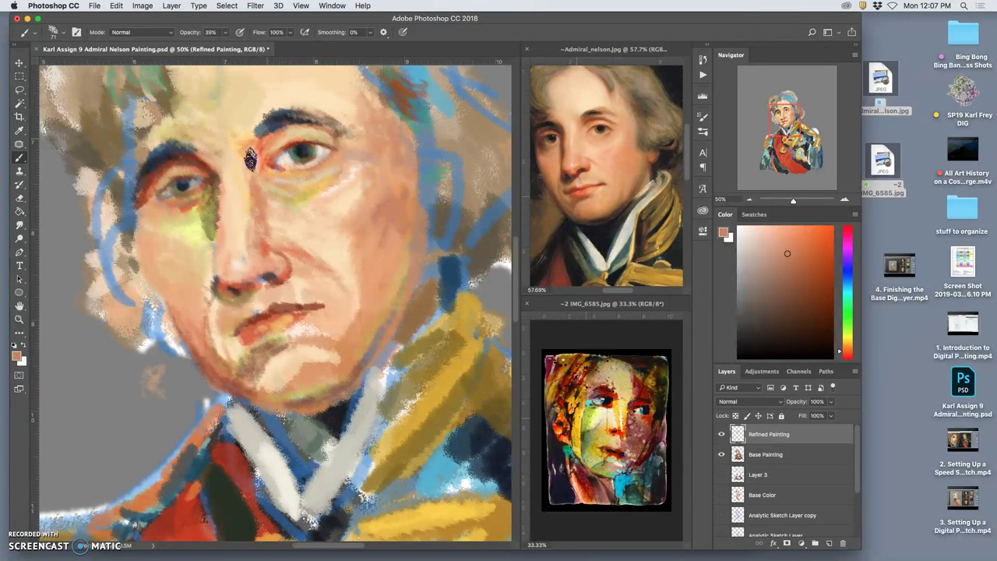
Step: Sample pale peach and orange-red around the nose and right-hand eye's inner corner, and blend them down the nose bridge
{"action": "left_click", "coordinate": [240, 210], "text": "alt"}
{"action": "left_click", "coordinate": [248, 184]}
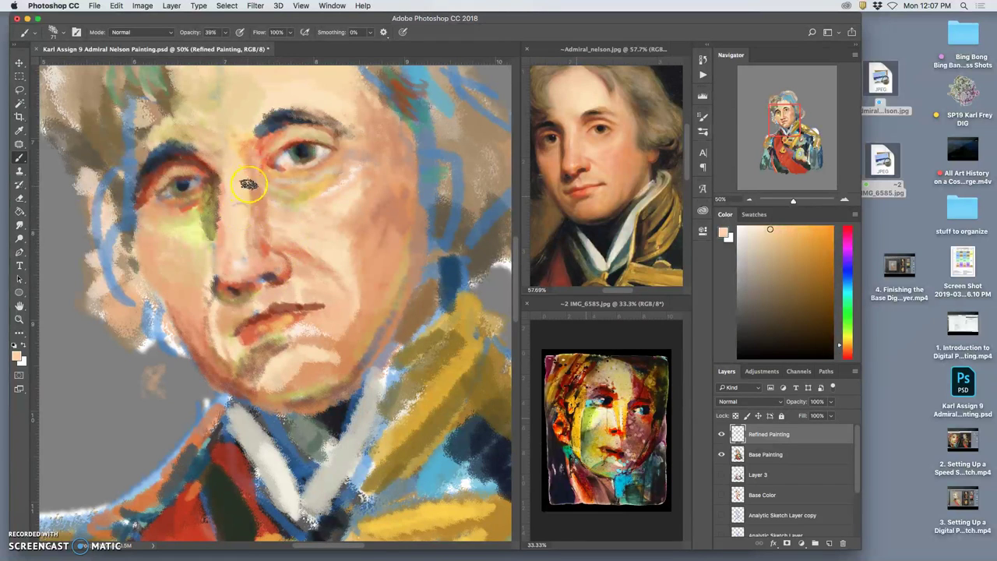
{"action": "left_click", "coordinate": [260, 152], "text": "alt"}
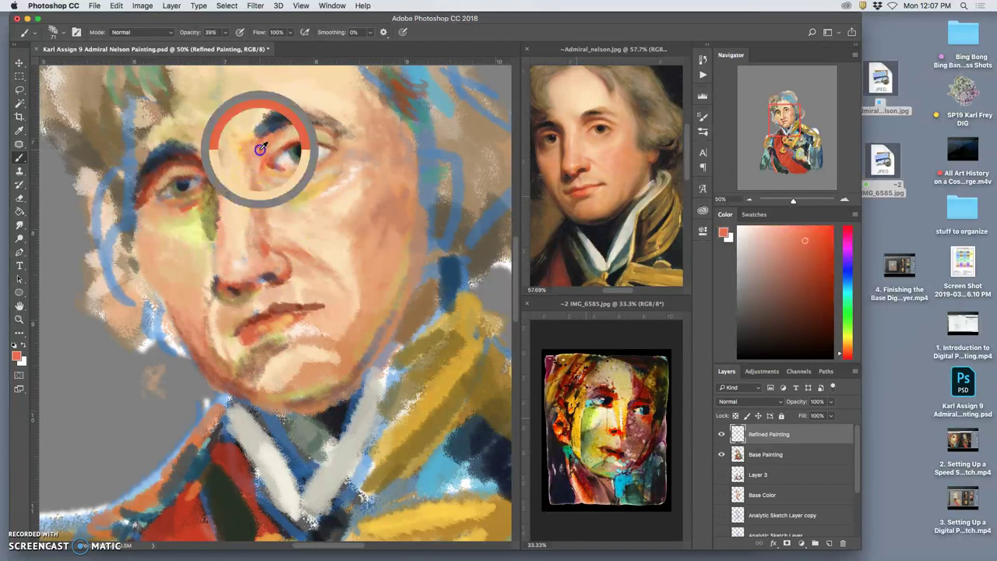
{"action": "mouse_move", "coordinate": [248, 172]}
{"action": "left_mouse_down"}
{"action": "mouse_move", "coordinate": [249, 225]}
{"action": "mouse_move", "coordinate": [251, 163]}
{"action": "mouse_move", "coordinate": [245, 232]}
{"action": "left_mouse_up"}
{"action": "left_click", "coordinate": [280, 218], "text": "alt"}
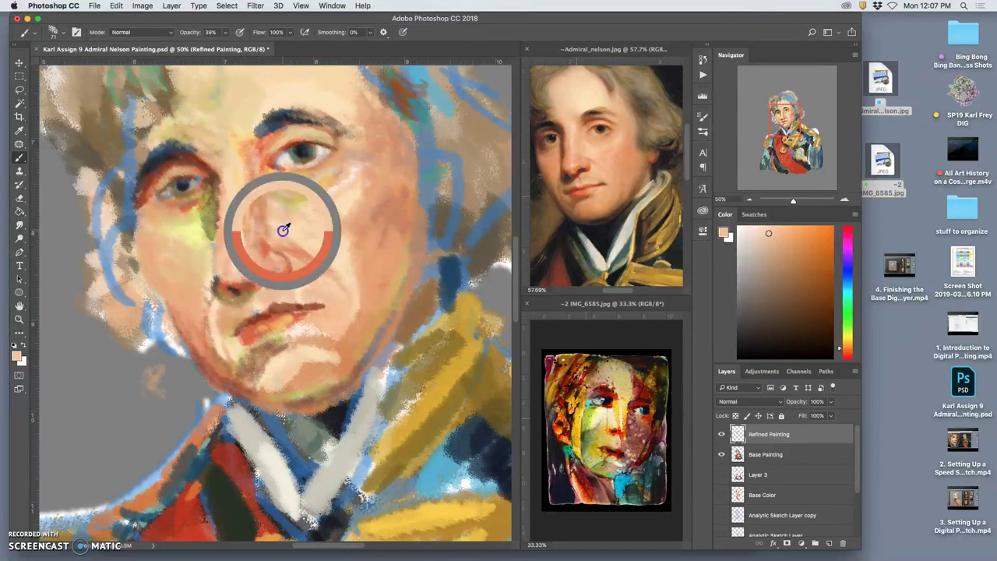
{"action": "left_click_drag", "start_coordinate": [245, 207], "coordinate": [250, 258]}
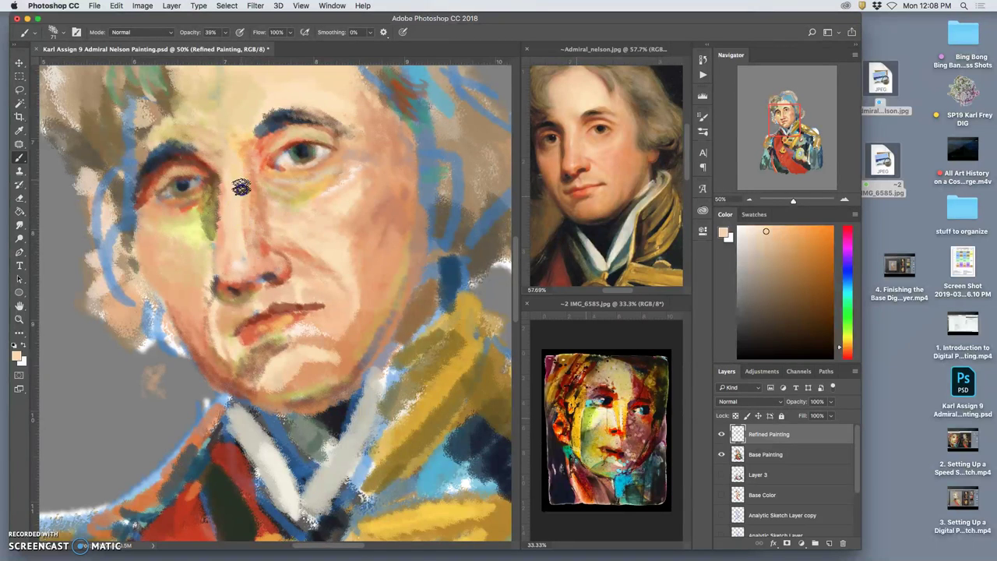
Step: Brush pale peach over the right-hand cheek, nose bridge and green patch beside the left-hand eye to soften their transitions
{"action": "left_click_drag", "start_coordinate": [347, 180], "coordinate": [314, 188]}
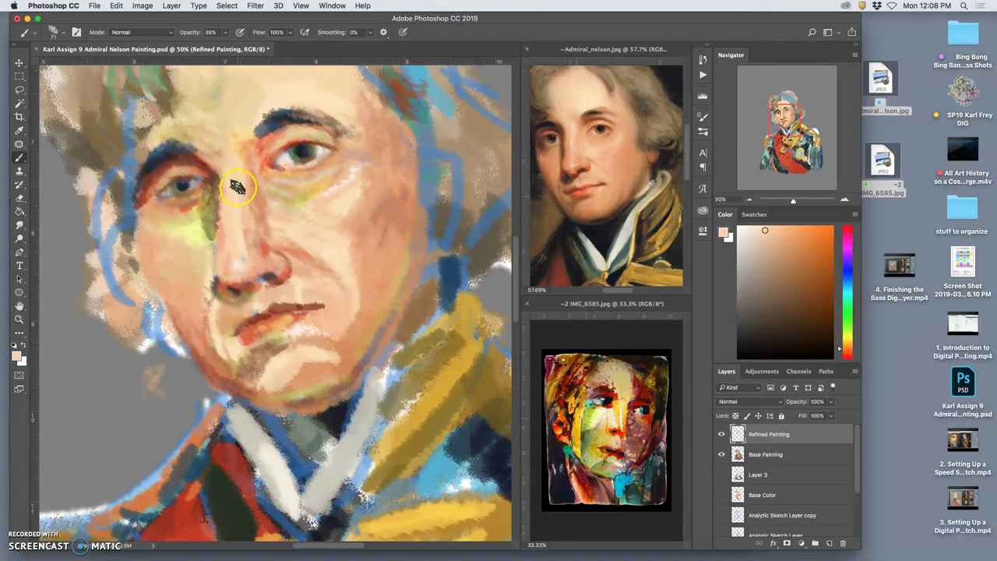
{"action": "mouse_move", "coordinate": [237, 190]}
{"action": "left_mouse_down"}
{"action": "mouse_move", "coordinate": [236, 229]}
{"action": "mouse_move", "coordinate": [236, 187]}
{"action": "left_mouse_up"}
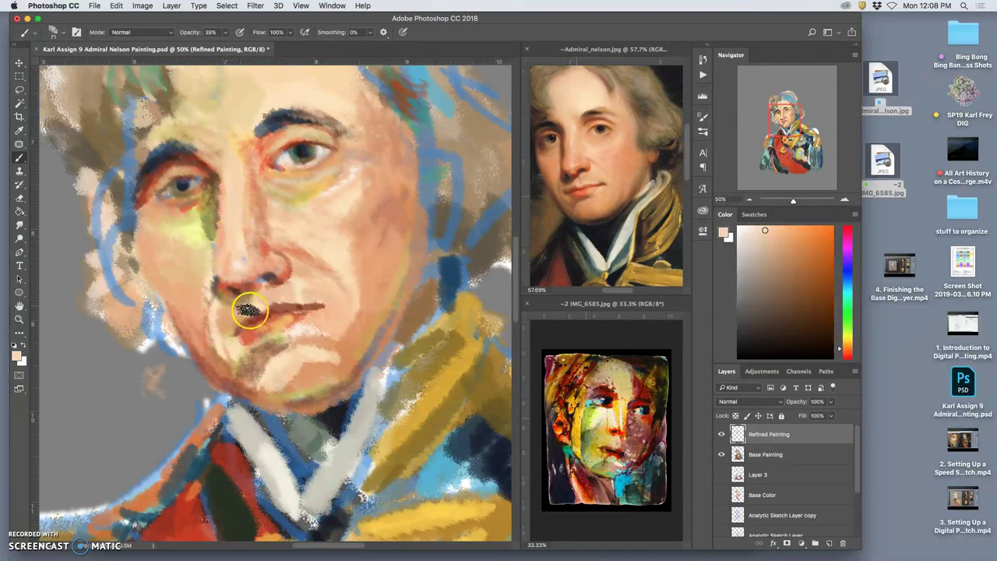
{"action": "mouse_move", "coordinate": [353, 180]}
{"action": "left_mouse_down"}
{"action": "mouse_move", "coordinate": [339, 190]}
{"action": "mouse_move", "coordinate": [365, 153]}
{"action": "mouse_move", "coordinate": [360, 189]}
{"action": "left_mouse_up"}
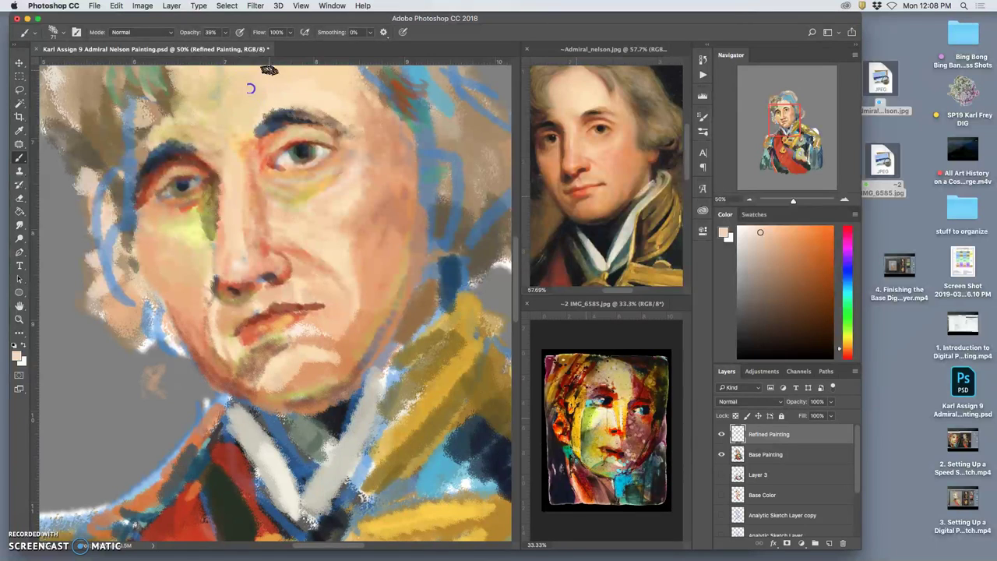
{"action": "left_click", "coordinate": [205, 216]}
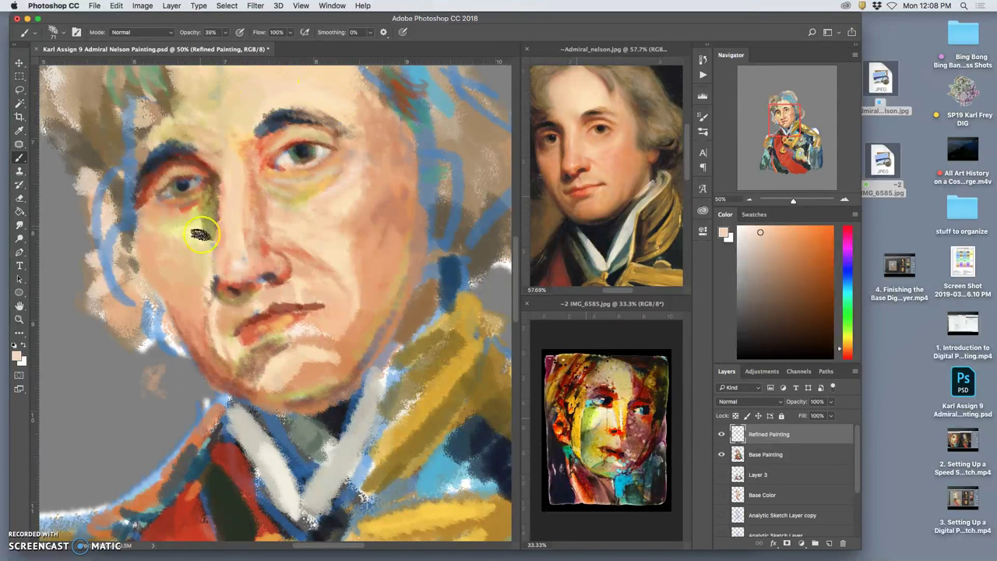
Step: Sample red-brown from the lips and dark navy from the right-hand eye, and deepen the shadows around the nostrils
{"action": "left_click", "coordinate": [275, 313], "text": "alt"}
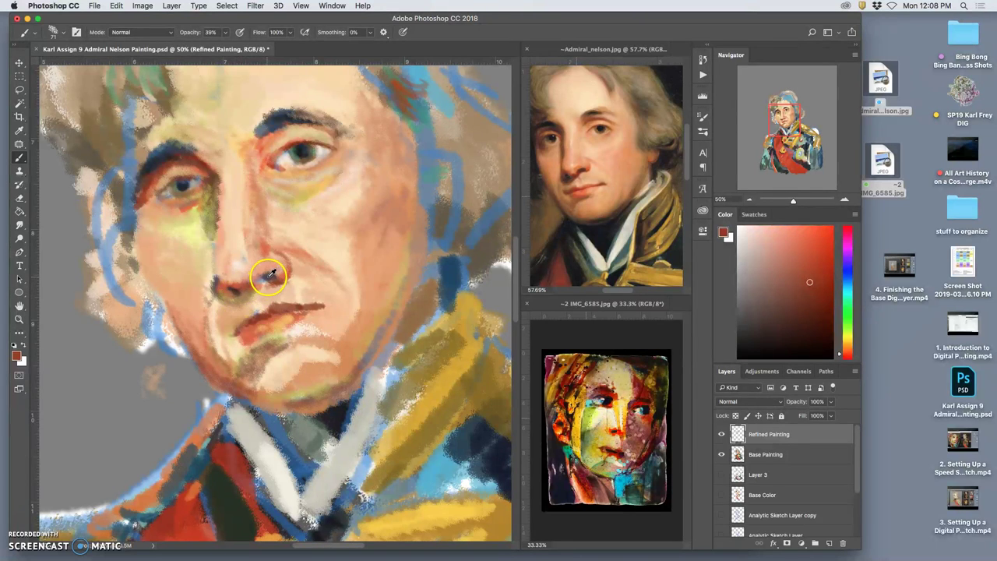
{"action": "left_click", "coordinate": [269, 279], "text": "alt"}
{"action": "left_click", "coordinate": [304, 152], "text": "alt"}
{"action": "left_click", "coordinate": [301, 258]}
{"action": "left_click_drag", "start_coordinate": [270, 276], "coordinate": [261, 279]}
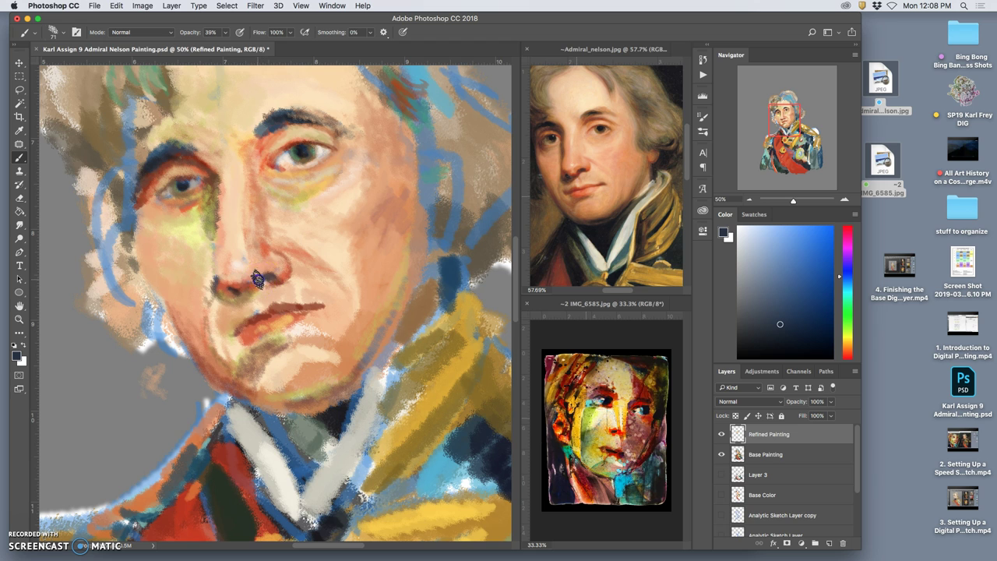
{"action": "left_click_drag", "start_coordinate": [235, 313], "coordinate": [232, 293]}
Step: Sample peach from the skin and bright orange-red from the abstract portrait reference, and brush warm colour down the left-hand cheek
{"action": "left_click", "coordinate": [346, 310], "text": "alt"}
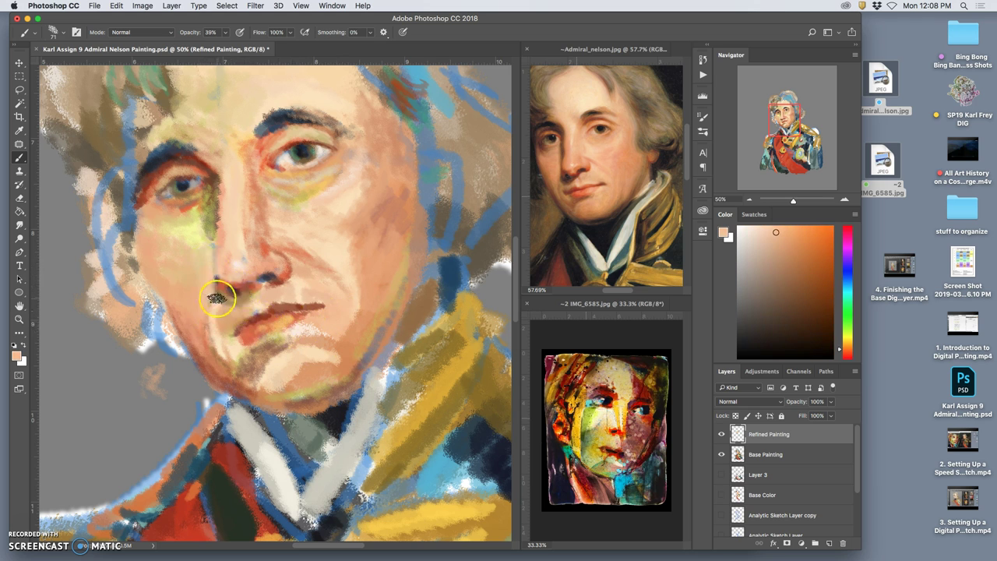
{"action": "left_click", "coordinate": [559, 424], "text": "alt"}
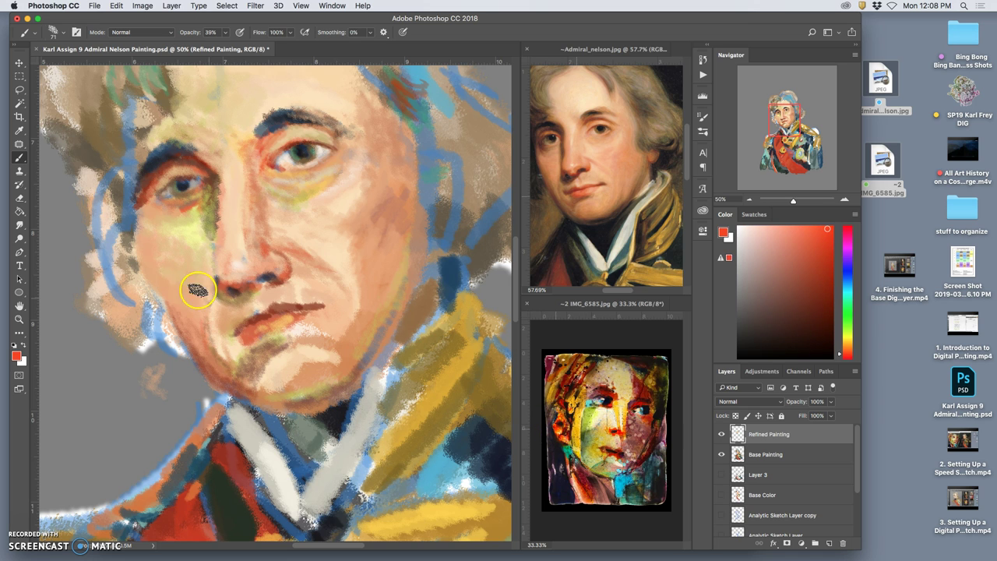
{"action": "mouse_move", "coordinate": [169, 268]}
{"action": "left_mouse_down"}
{"action": "mouse_move", "coordinate": [170, 286]}
{"action": "mouse_move", "coordinate": [139, 225]}
{"action": "mouse_move", "coordinate": [161, 292]}
{"action": "mouse_move", "coordinate": [180, 286]}
{"action": "left_mouse_up"}
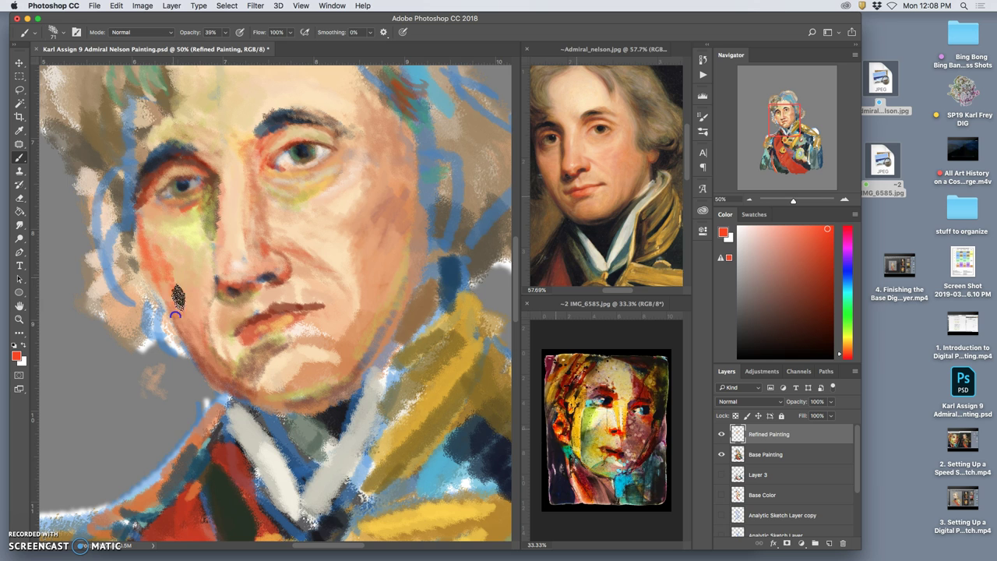
Step: Sample teal from the abstract portrait reference and dark navy, and shade the left-hand eye's inner corner, upper lid and underside
{"action": "left_click", "coordinate": [648, 423], "text": "alt"}
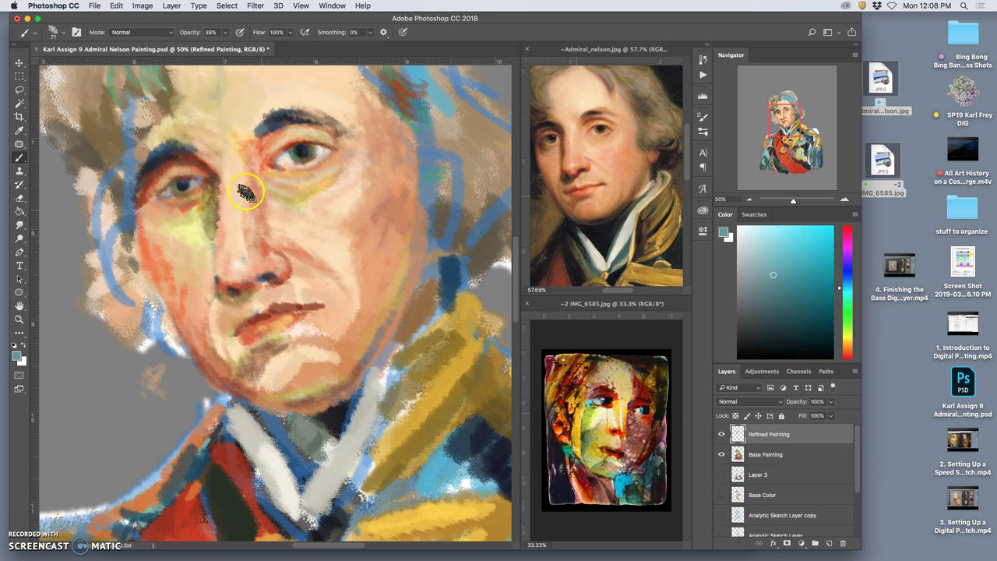
{"action": "mouse_move", "coordinate": [222, 184]}
{"action": "left_mouse_down"}
{"action": "mouse_move", "coordinate": [196, 160]}
{"action": "mouse_move", "coordinate": [215, 173]}
{"action": "left_mouse_up"}
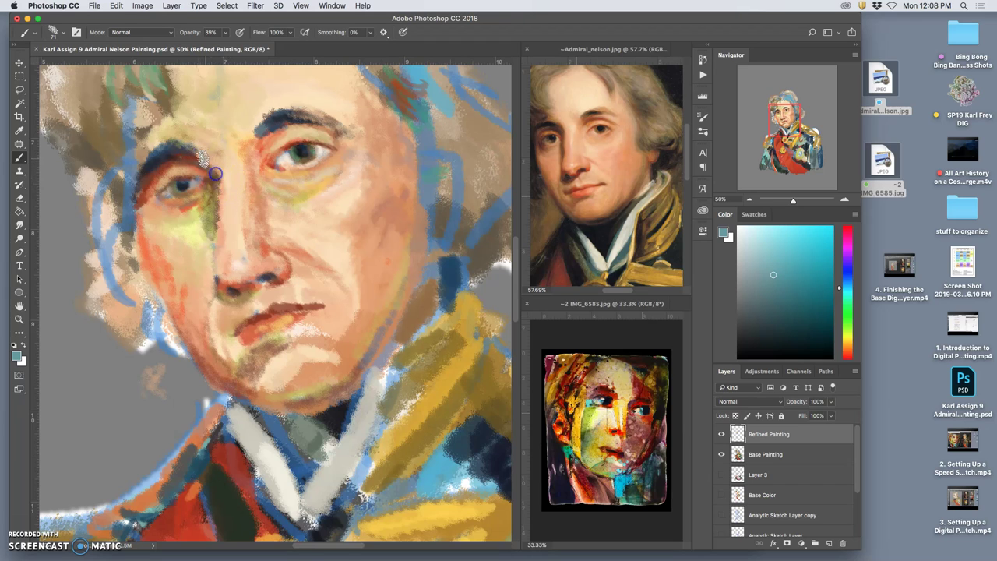
{"action": "left_click", "coordinate": [239, 153], "text": "alt"}
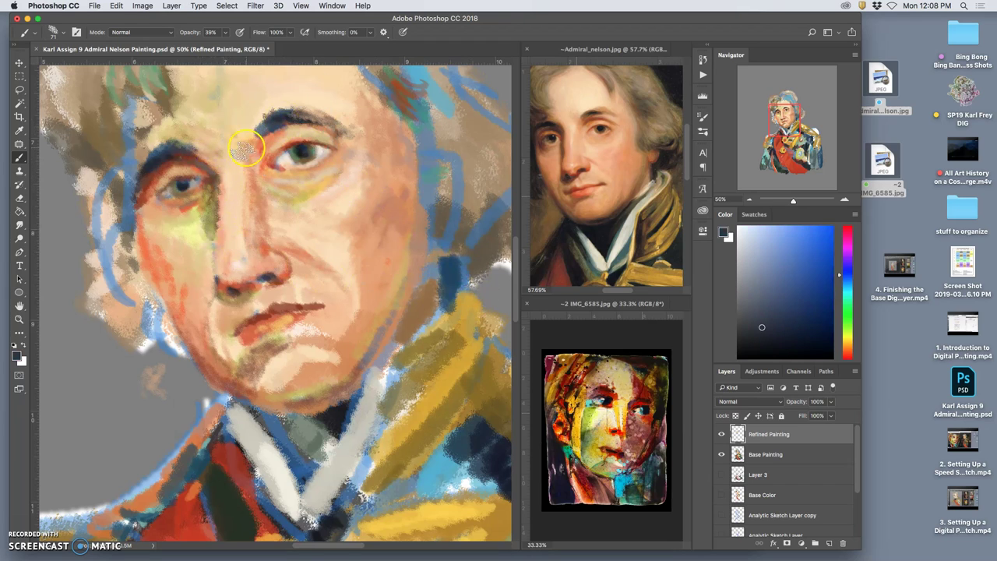
{"action": "left_click_drag", "start_coordinate": [204, 173], "coordinate": [196, 165]}
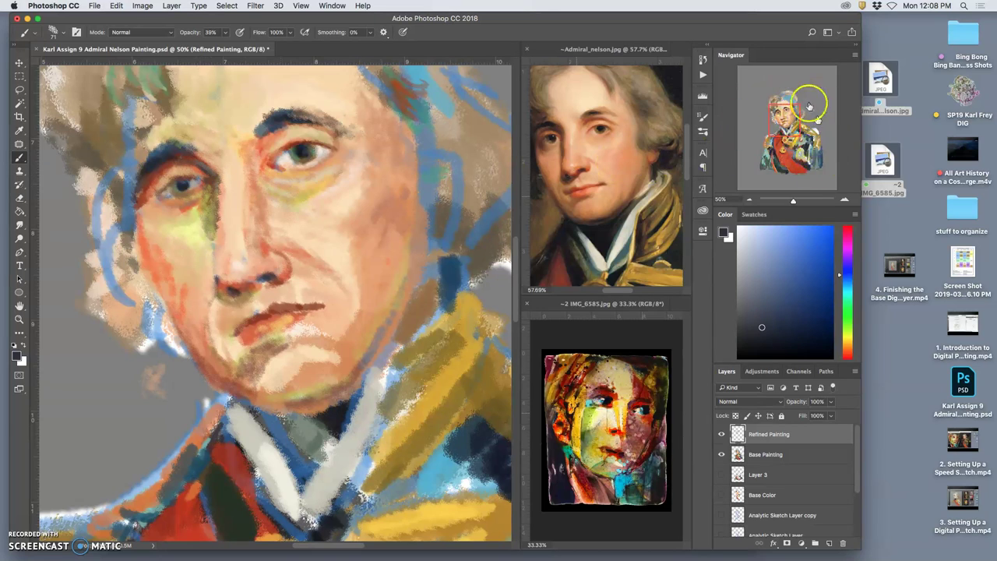
{"action": "mouse_move", "coordinate": [196, 166]}
{"action": "left_mouse_down"}
{"action": "mouse_move", "coordinate": [148, 191]}
{"action": "mouse_move", "coordinate": [184, 166]}
{"action": "mouse_move", "coordinate": [162, 174]}
{"action": "mouse_move", "coordinate": [159, 165]}
{"action": "mouse_move", "coordinate": [143, 181]}
{"action": "mouse_move", "coordinate": [176, 159]}
{"action": "mouse_move", "coordinate": [167, 165]}
{"action": "mouse_move", "coordinate": [215, 176]}
{"action": "mouse_move", "coordinate": [227, 223]}
{"action": "mouse_move", "coordinate": [210, 222]}
{"action": "mouse_move", "coordinate": [212, 240]}
{"action": "mouse_move", "coordinate": [248, 290]}
{"action": "mouse_move", "coordinate": [238, 327]}
{"action": "mouse_move", "coordinate": [213, 296]}
{"action": "mouse_move", "coordinate": [199, 246]}
{"action": "mouse_move", "coordinate": [152, 203]}
{"action": "left_mouse_up"}
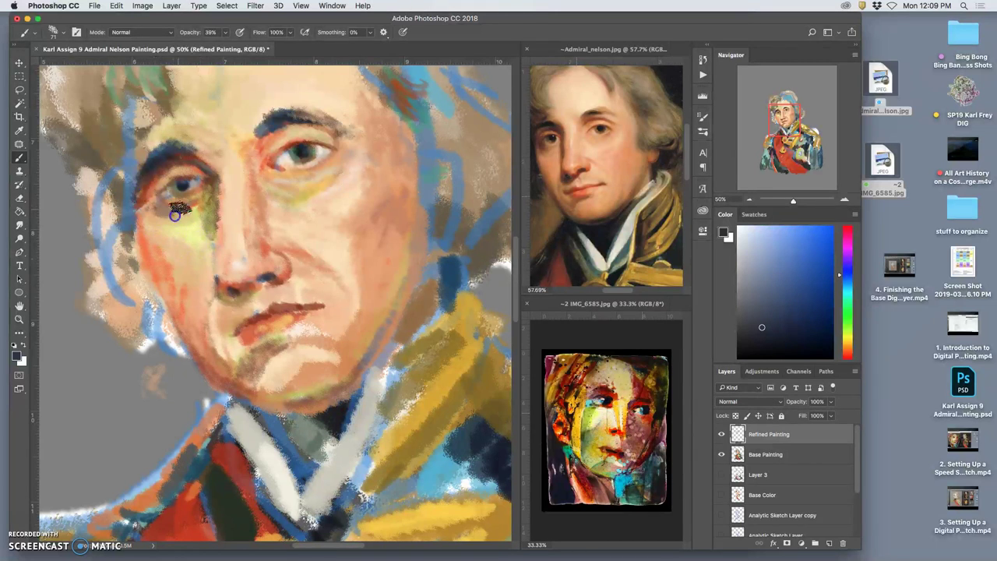
Step: Darken the left-hand edge of the face and the hair behind the right-hand jaw with navy and near-black brown from the abstract portrait
{"action": "mouse_move", "coordinate": [146, 208]}
{"action": "left_mouse_down"}
{"action": "mouse_move", "coordinate": [158, 247]}
{"action": "mouse_move", "coordinate": [146, 212]}
{"action": "mouse_move", "coordinate": [144, 250]}
{"action": "mouse_move", "coordinate": [137, 242]}
{"action": "mouse_move", "coordinate": [158, 291]}
{"action": "mouse_move", "coordinate": [132, 236]}
{"action": "mouse_move", "coordinate": [145, 275]}
{"action": "mouse_move", "coordinate": [137, 297]}
{"action": "mouse_move", "coordinate": [136, 240]}
{"action": "mouse_move", "coordinate": [153, 297]}
{"action": "mouse_move", "coordinate": [152, 271]}
{"action": "mouse_move", "coordinate": [135, 275]}
{"action": "mouse_move", "coordinate": [117, 230]}
{"action": "left_mouse_up"}
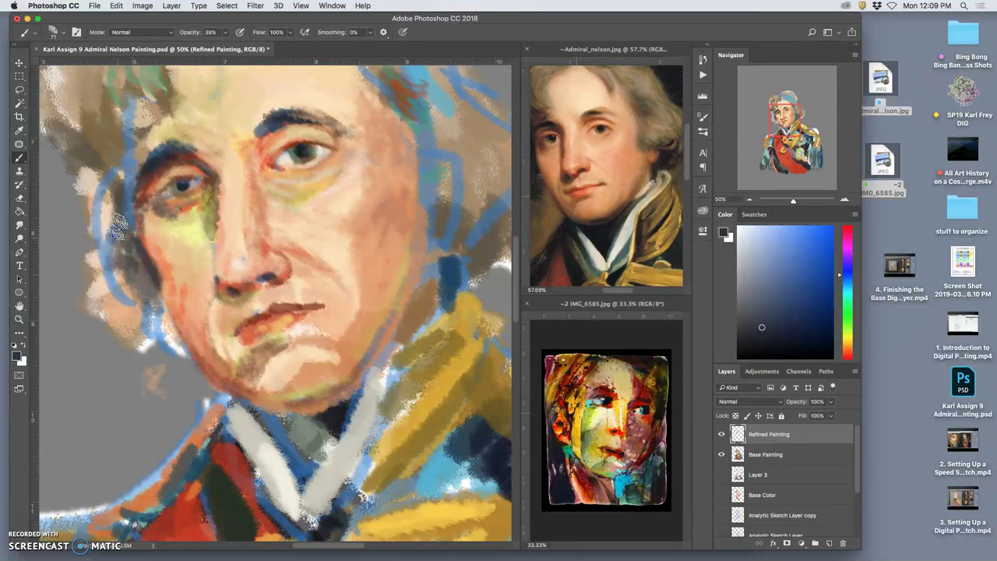
{"action": "left_click", "coordinate": [577, 396], "text": "alt"}
{"action": "left_click", "coordinate": [577, 395], "text": "alt"}
{"action": "left_click", "coordinate": [143, 287]}
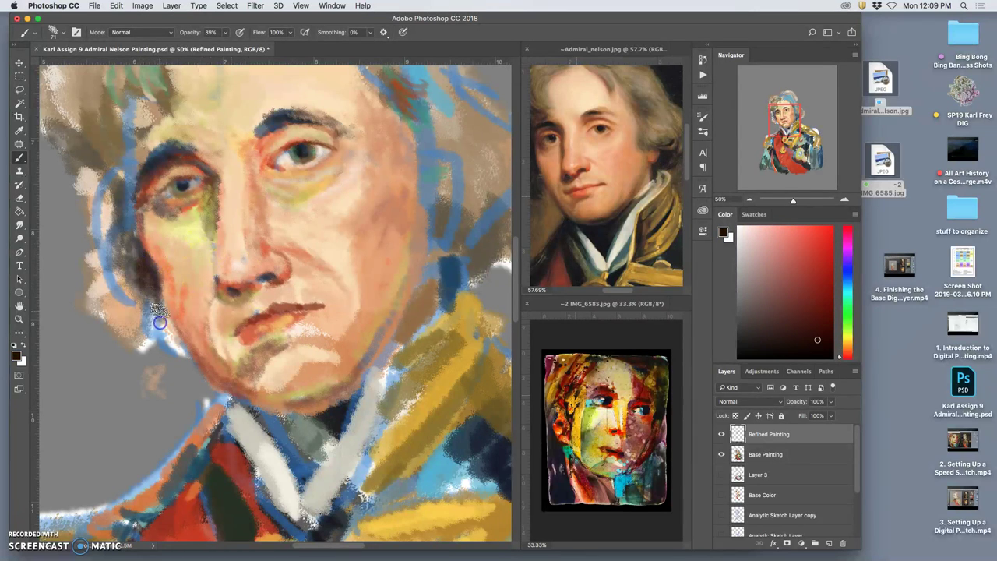
{"action": "left_click_drag", "start_coordinate": [160, 300], "coordinate": [166, 312]}
{"action": "mouse_move", "coordinate": [486, 167]}
{"action": "left_mouse_down"}
{"action": "mouse_move", "coordinate": [438, 232]}
{"action": "mouse_move", "coordinate": [436, 258]}
{"action": "mouse_move", "coordinate": [441, 273]}
{"action": "mouse_move", "coordinate": [465, 233]}
{"action": "mouse_move", "coordinate": [483, 236]}
{"action": "mouse_move", "coordinate": [490, 255]}
{"action": "left_mouse_up"}
{"action": "mouse_move", "coordinate": [474, 218]}
{"action": "left_mouse_down"}
{"action": "mouse_move", "coordinate": [465, 245]}
{"action": "mouse_move", "coordinate": [475, 206]}
{"action": "mouse_move", "coordinate": [490, 205]}
{"action": "mouse_move", "coordinate": [456, 249]}
{"action": "mouse_move", "coordinate": [473, 207]}
{"action": "mouse_move", "coordinate": [492, 216]}
{"action": "mouse_move", "coordinate": [500, 200]}
{"action": "mouse_move", "coordinate": [502, 210]}
{"action": "mouse_move", "coordinate": [485, 177]}
{"action": "mouse_move", "coordinate": [497, 167]}
{"action": "mouse_move", "coordinate": [472, 188]}
{"action": "mouse_move", "coordinate": [496, 183]}
{"action": "left_mouse_up"}
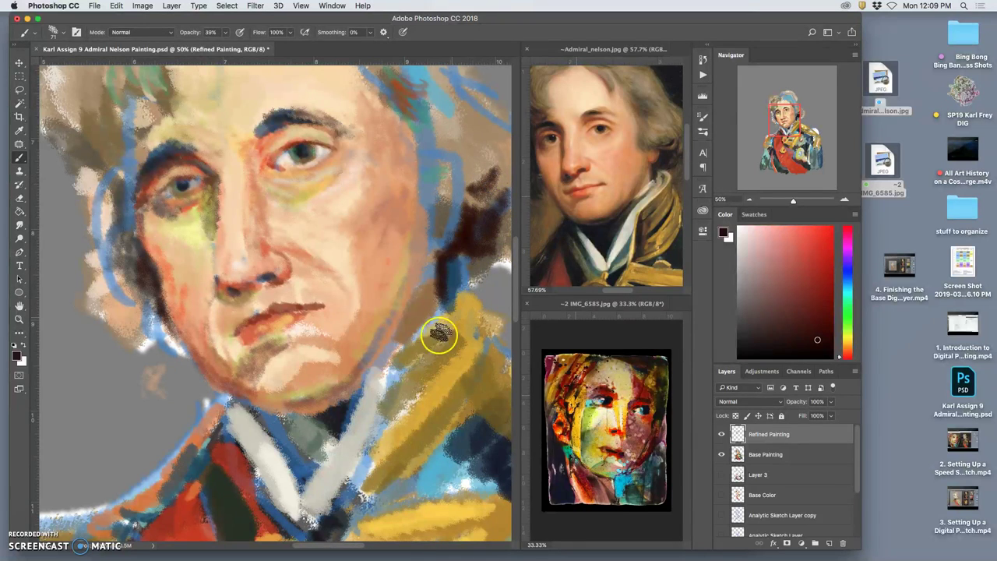
Step: Brush dark maroon around the right-hand eyebrow and eye, and soften the brow with a muted grey
{"action": "mouse_move", "coordinate": [298, 125]}
{"action": "left_mouse_down"}
{"action": "mouse_move", "coordinate": [273, 129]}
{"action": "mouse_move", "coordinate": [296, 113]}
{"action": "mouse_move", "coordinate": [275, 117]}
{"action": "mouse_move", "coordinate": [311, 121]}
{"action": "mouse_move", "coordinate": [352, 164]}
{"action": "mouse_move", "coordinate": [373, 130]}
{"action": "mouse_move", "coordinate": [335, 141]}
{"action": "mouse_move", "coordinate": [306, 174]}
{"action": "left_mouse_up"}
{"action": "left_click", "coordinate": [385, 331], "text": "alt"}
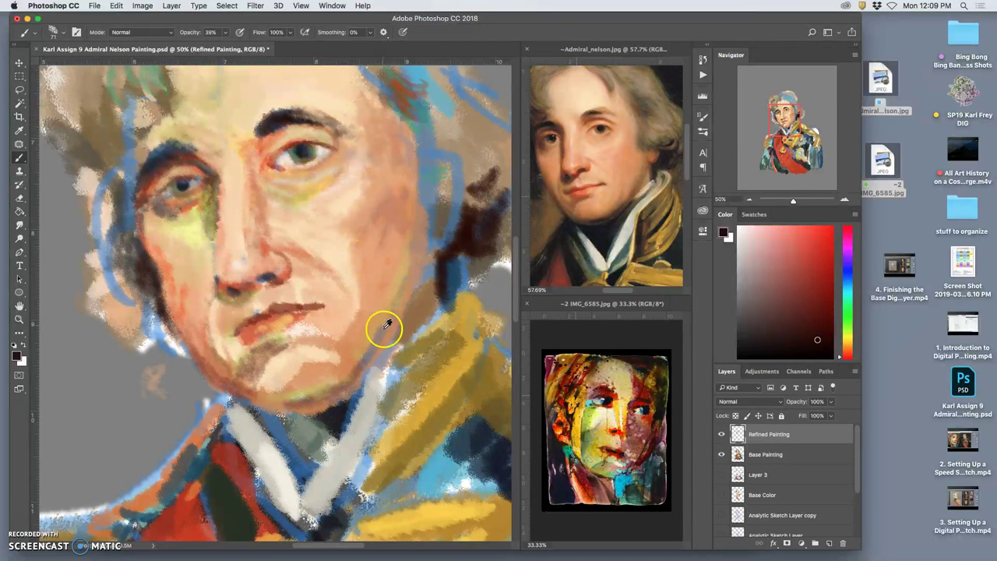
{"action": "left_click", "coordinate": [277, 118]}
{"action": "left_click_drag", "start_coordinate": [277, 119], "coordinate": [312, 123]}
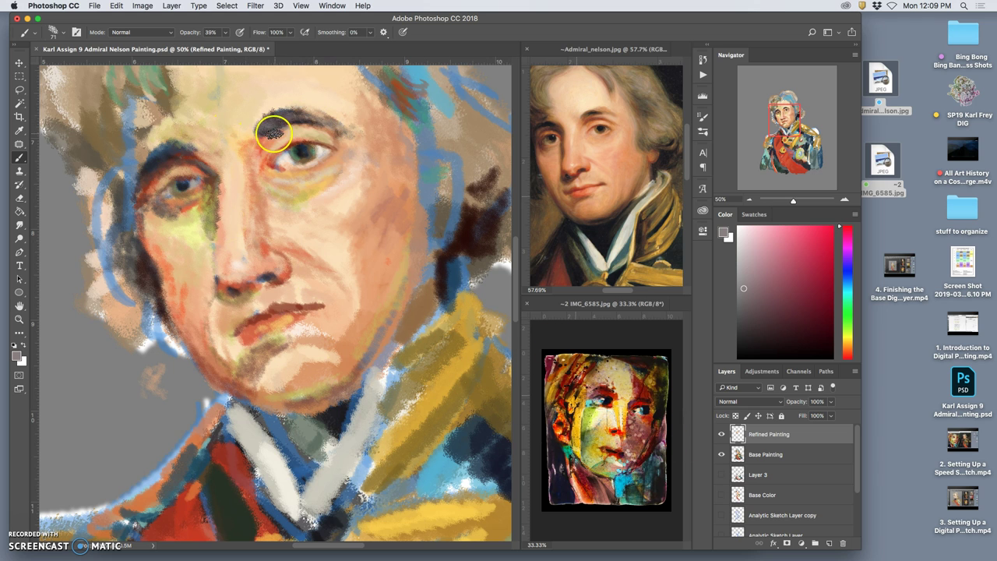
Step: Sample cream from the forehead and salmon from beside the nose, and refine the right-hand eyebrow's edges and the skin around the eye
{"action": "left_click", "coordinate": [255, 110], "text": "alt"}
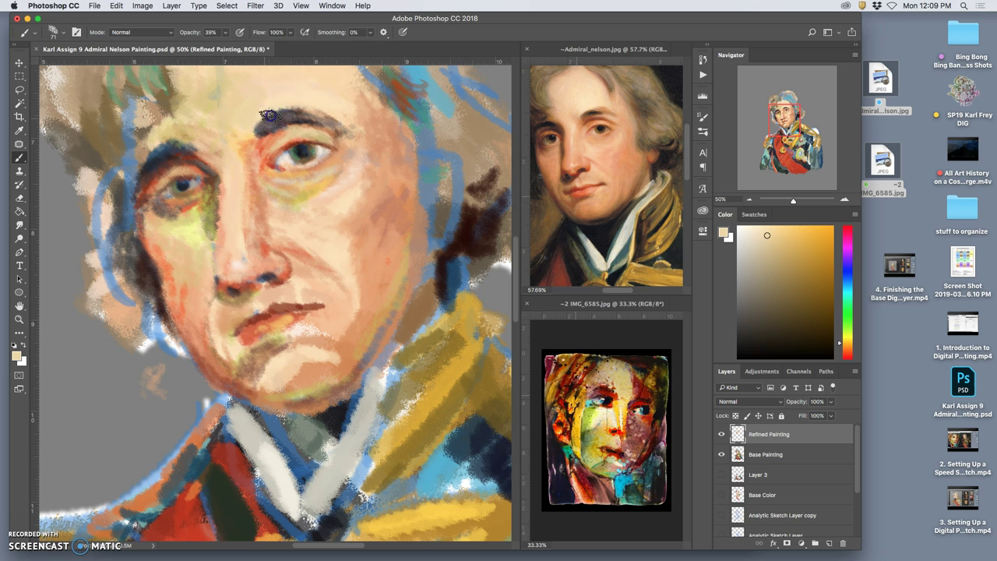
{"action": "left_click_drag", "start_coordinate": [294, 107], "coordinate": [331, 119]}
{"action": "left_click", "coordinate": [280, 109]}
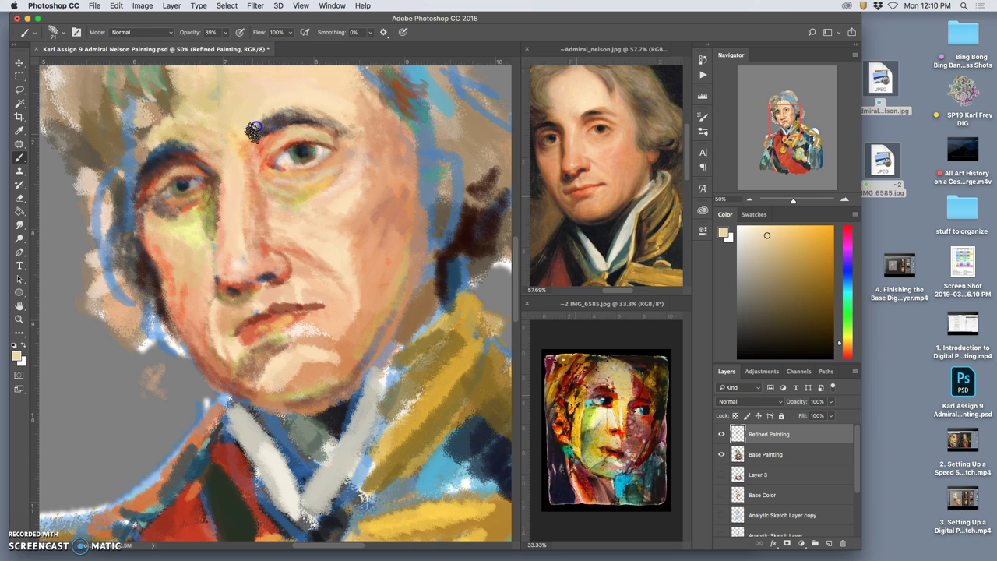
{"action": "left_click", "coordinate": [267, 141], "text": "alt"}
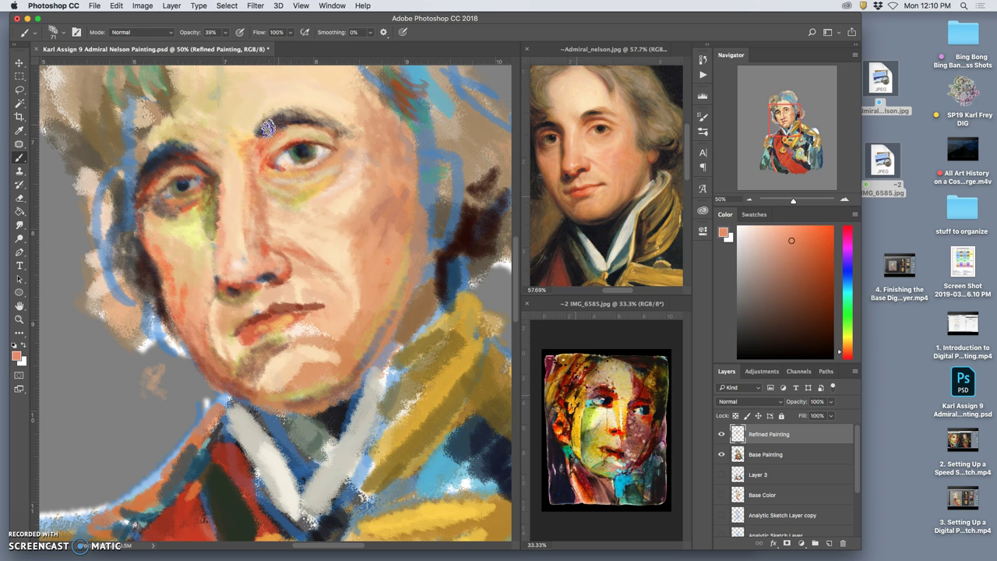
{"action": "left_click_drag", "start_coordinate": [304, 179], "coordinate": [282, 165]}
Step: Blend pale yellow along the left-hand eyebrow's upper edge, and darken that eye's upper lid with near-black sampled from the eyes
{"action": "left_click", "coordinate": [218, 143], "text": "alt"}
{"action": "mouse_move", "coordinate": [190, 143]}
{"action": "left_mouse_down"}
{"action": "mouse_move", "coordinate": [143, 151]}
{"action": "mouse_move", "coordinate": [176, 135]}
{"action": "mouse_move", "coordinate": [161, 147]}
{"action": "mouse_move", "coordinate": [213, 141]}
{"action": "left_mouse_up"}
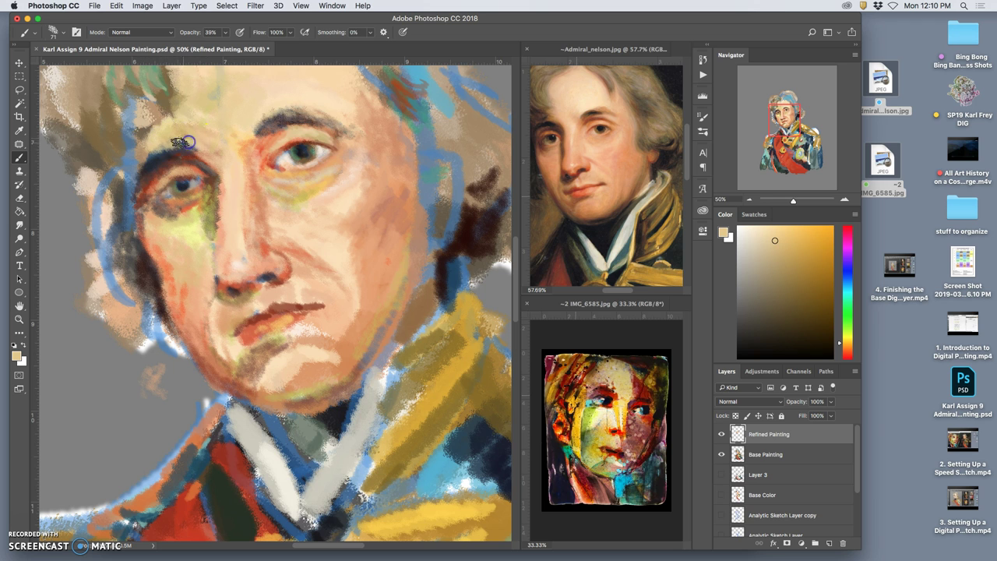
{"action": "left_click", "coordinate": [203, 188]}
{"action": "left_click", "coordinate": [294, 155], "text": "alt"}
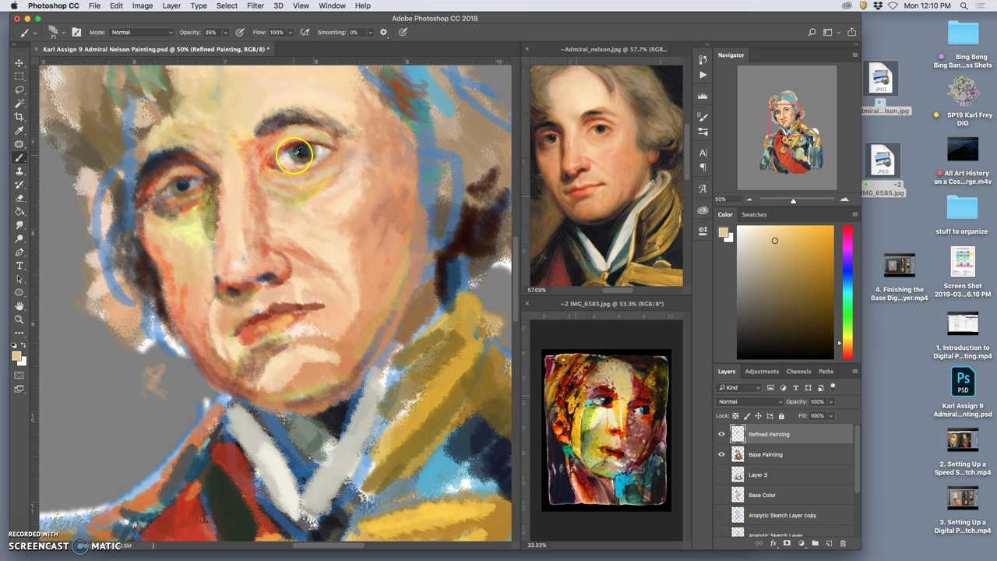
{"action": "left_click", "coordinate": [192, 163], "text": "alt"}
{"action": "mouse_move", "coordinate": [192, 163]}
{"action": "left_mouse_down"}
{"action": "mouse_move", "coordinate": [121, 201]}
{"action": "mouse_move", "coordinate": [208, 174]}
{"action": "left_mouse_up"}
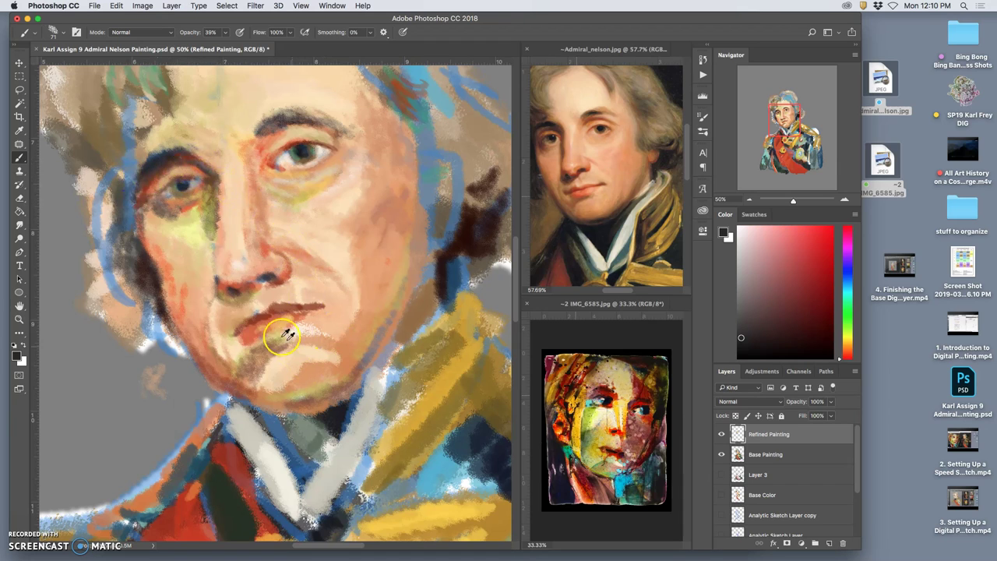
Step: Sample muted red and light orange, and brush warm tones beneath the left-hand eye and around the right-hand eye's corner and upper lid
{"action": "left_click", "coordinate": [221, 421], "text": "alt"}
{"action": "mouse_move", "coordinate": [186, 204]}
{"action": "left_mouse_down"}
{"action": "mouse_move", "coordinate": [195, 170]}
{"action": "mouse_move", "coordinate": [213, 184]}
{"action": "mouse_move", "coordinate": [208, 219]}
{"action": "mouse_move", "coordinate": [210, 184]}
{"action": "mouse_move", "coordinate": [195, 209]}
{"action": "mouse_move", "coordinate": [189, 202]}
{"action": "mouse_move", "coordinate": [283, 175]}
{"action": "mouse_move", "coordinate": [275, 162]}
{"action": "mouse_move", "coordinate": [194, 193]}
{"action": "left_mouse_up"}
{"action": "left_click", "coordinate": [282, 159]}
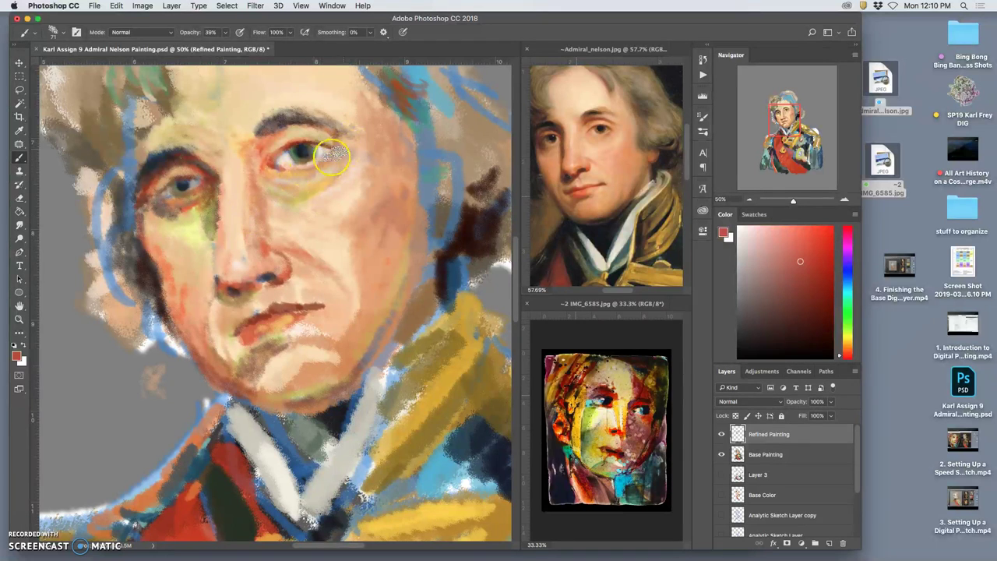
{"action": "mouse_move", "coordinate": [297, 125]}
{"action": "left_mouse_down"}
{"action": "mouse_move", "coordinate": [270, 139]}
{"action": "mouse_move", "coordinate": [298, 120]}
{"action": "mouse_move", "coordinate": [290, 125]}
{"action": "mouse_move", "coordinate": [343, 132]}
{"action": "mouse_move", "coordinate": [347, 172]}
{"action": "mouse_move", "coordinate": [326, 147]}
{"action": "mouse_move", "coordinate": [329, 134]}
{"action": "mouse_move", "coordinate": [280, 145]}
{"action": "mouse_move", "coordinate": [290, 127]}
{"action": "mouse_move", "coordinate": [269, 148]}
{"action": "mouse_move", "coordinate": [315, 123]}
{"action": "left_mouse_up"}
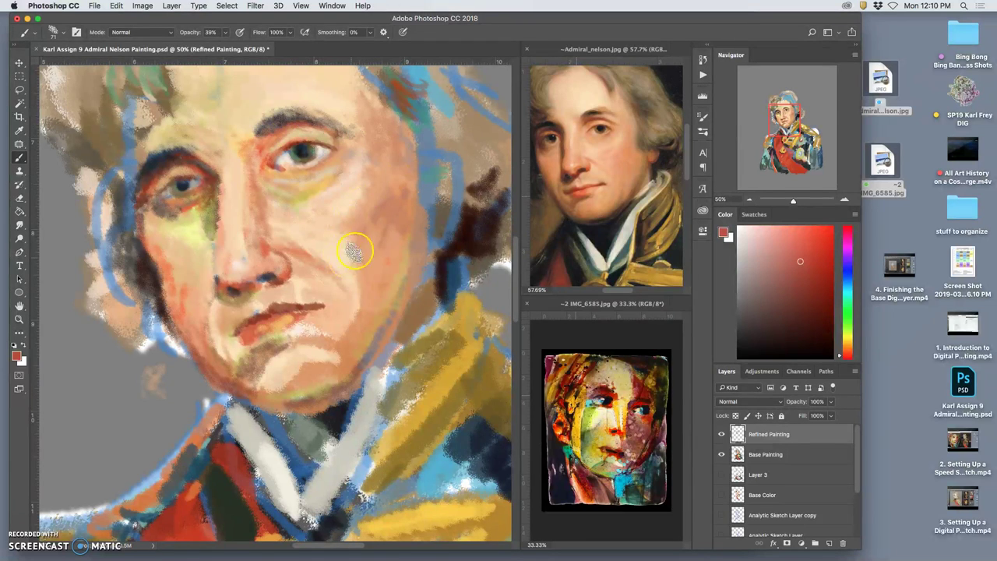
{"action": "left_click", "coordinate": [339, 173], "text": "alt"}
{"action": "left_click_drag", "start_coordinate": [318, 139], "coordinate": [303, 136]}
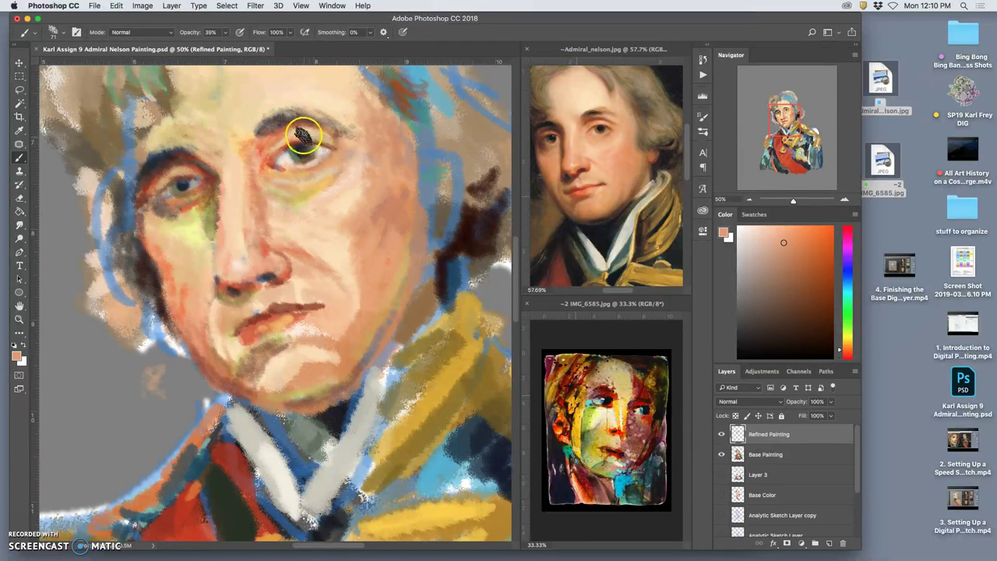